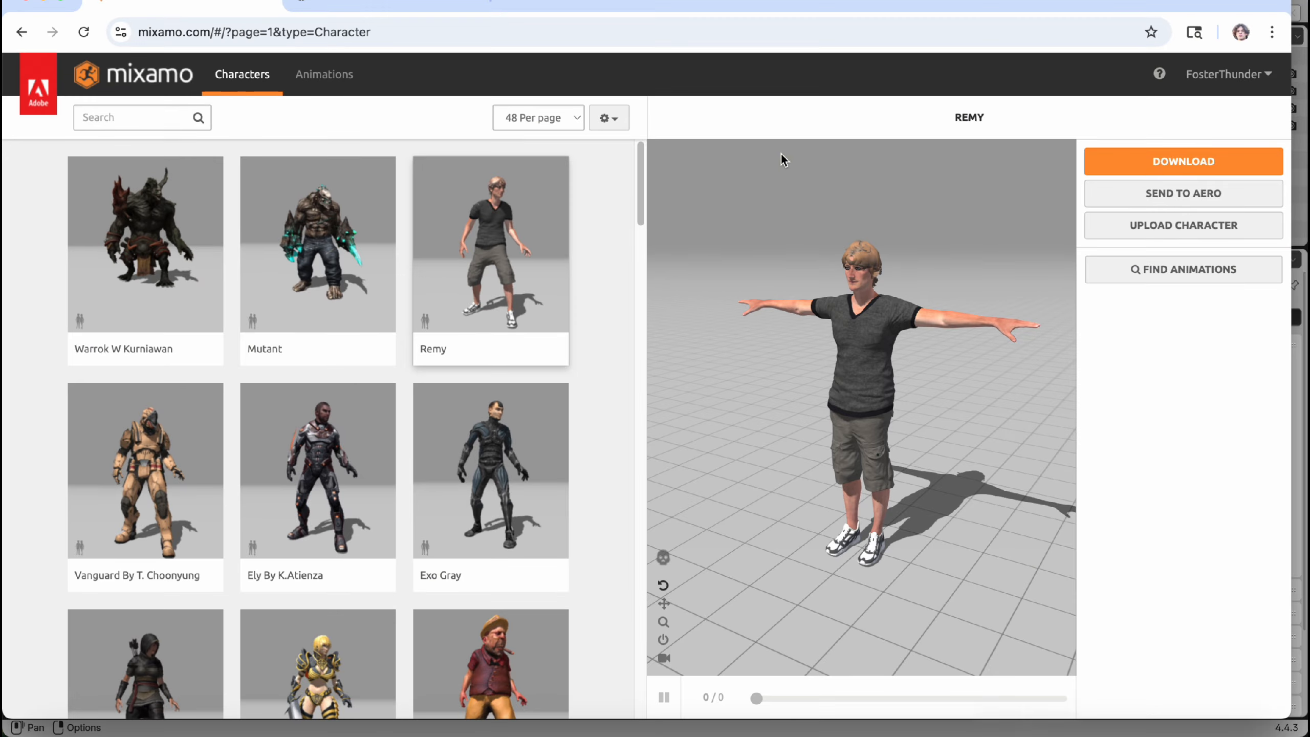
Browse the Mixamo character library and select the Leonard character.
drag(743, 278, 524, 273)
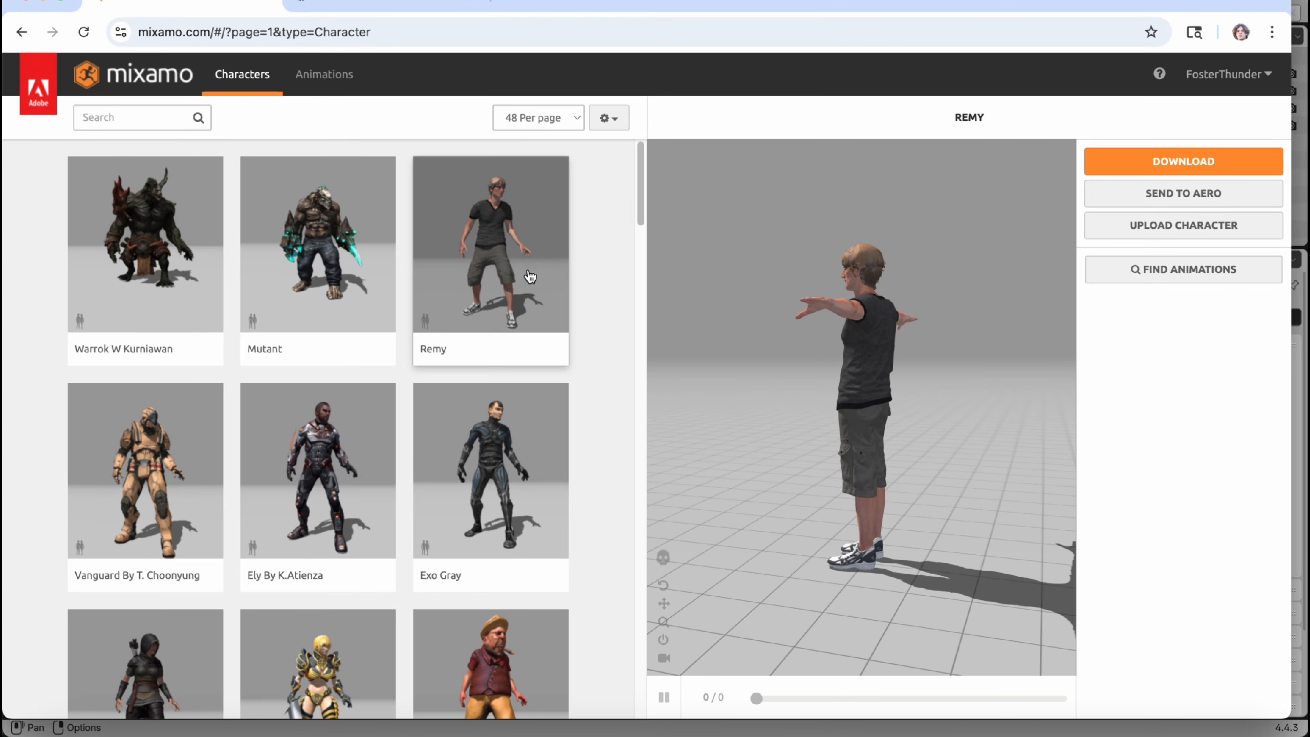
scroll(179, 391, down, 15)
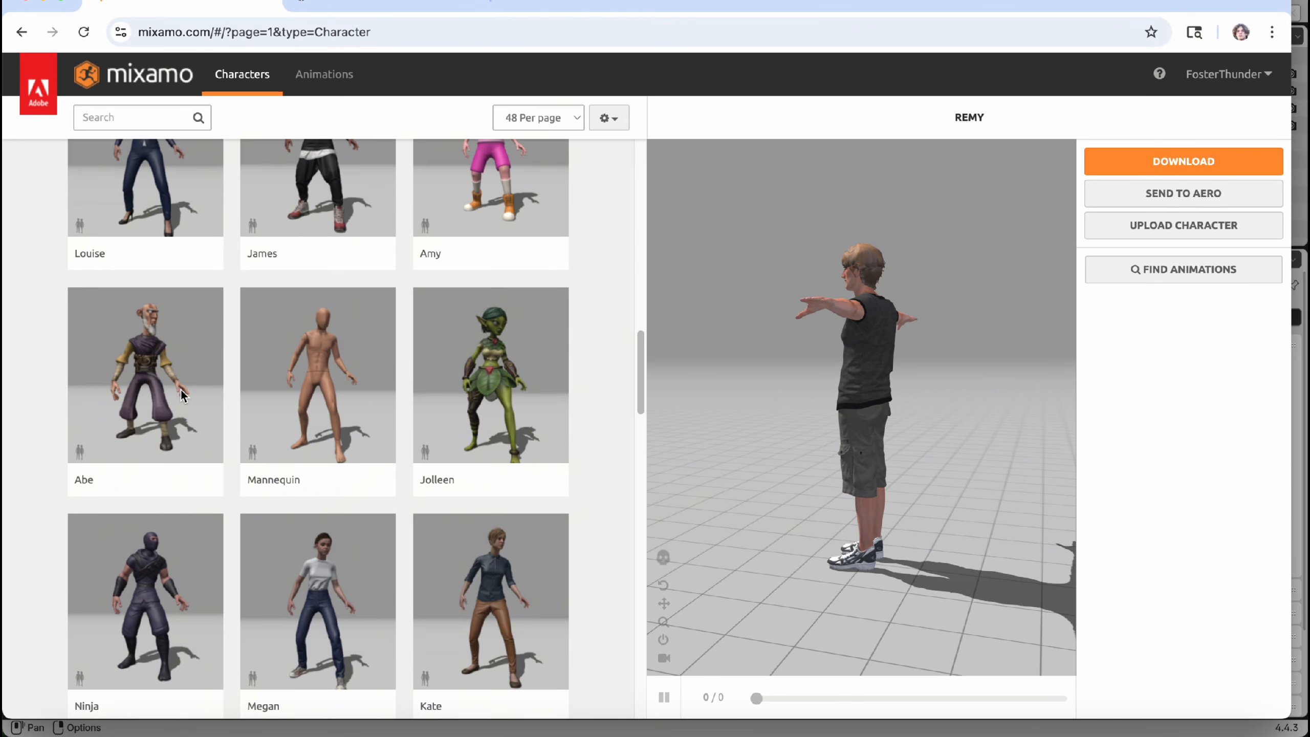
scroll(181, 388, down, 15)
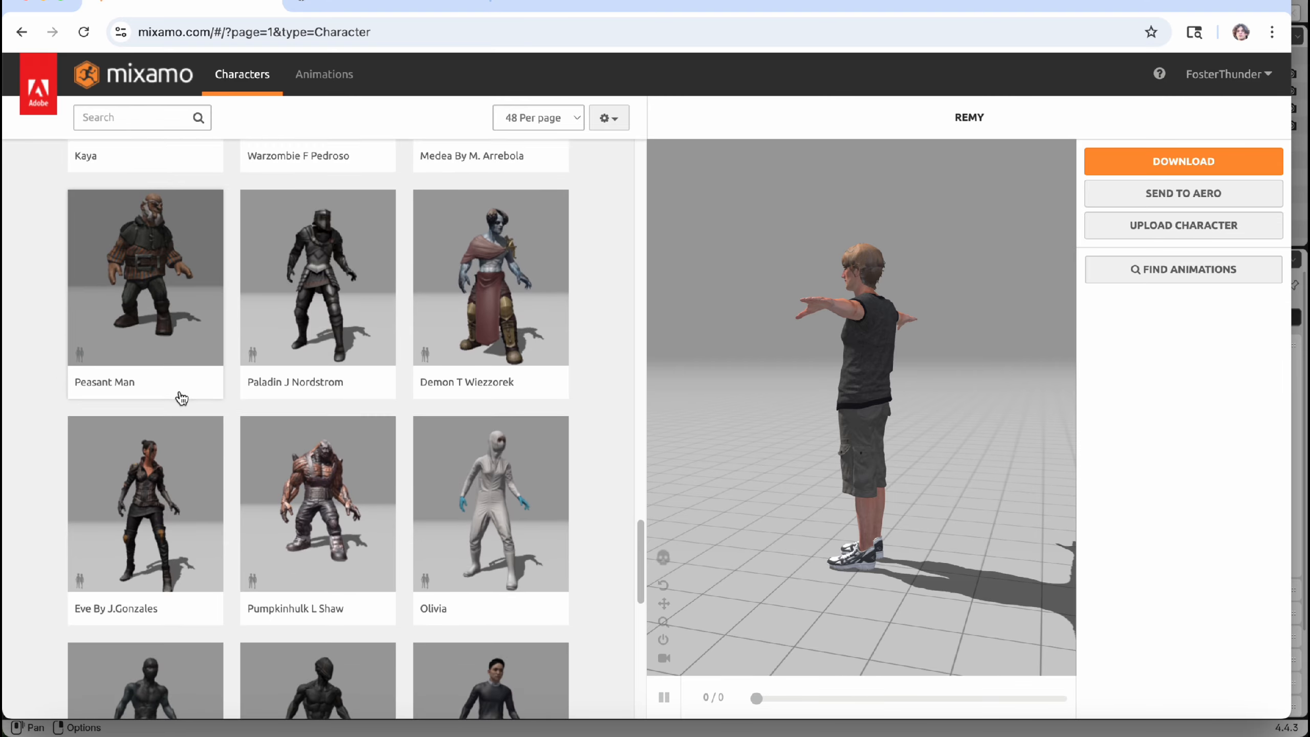
scroll(182, 398, down, 8)
scroll(206, 392, up, 2)
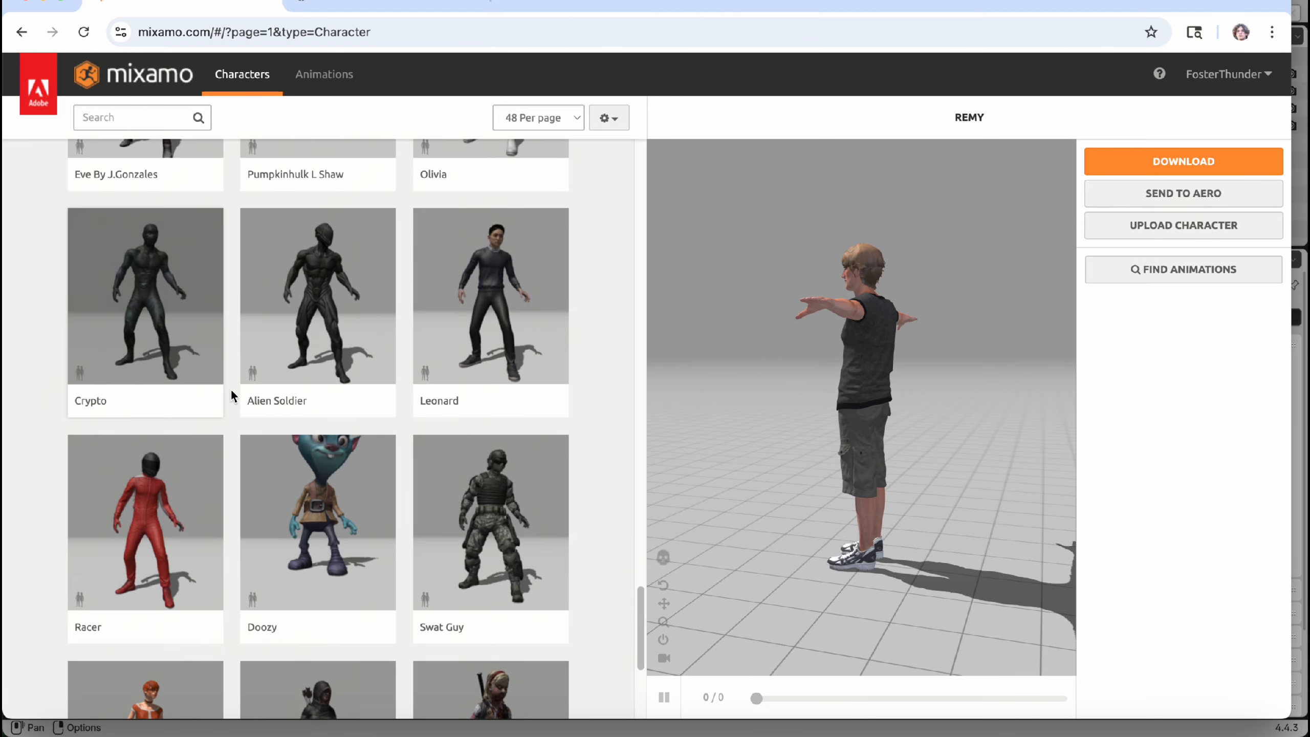
click(446, 322)
click(939, 318)
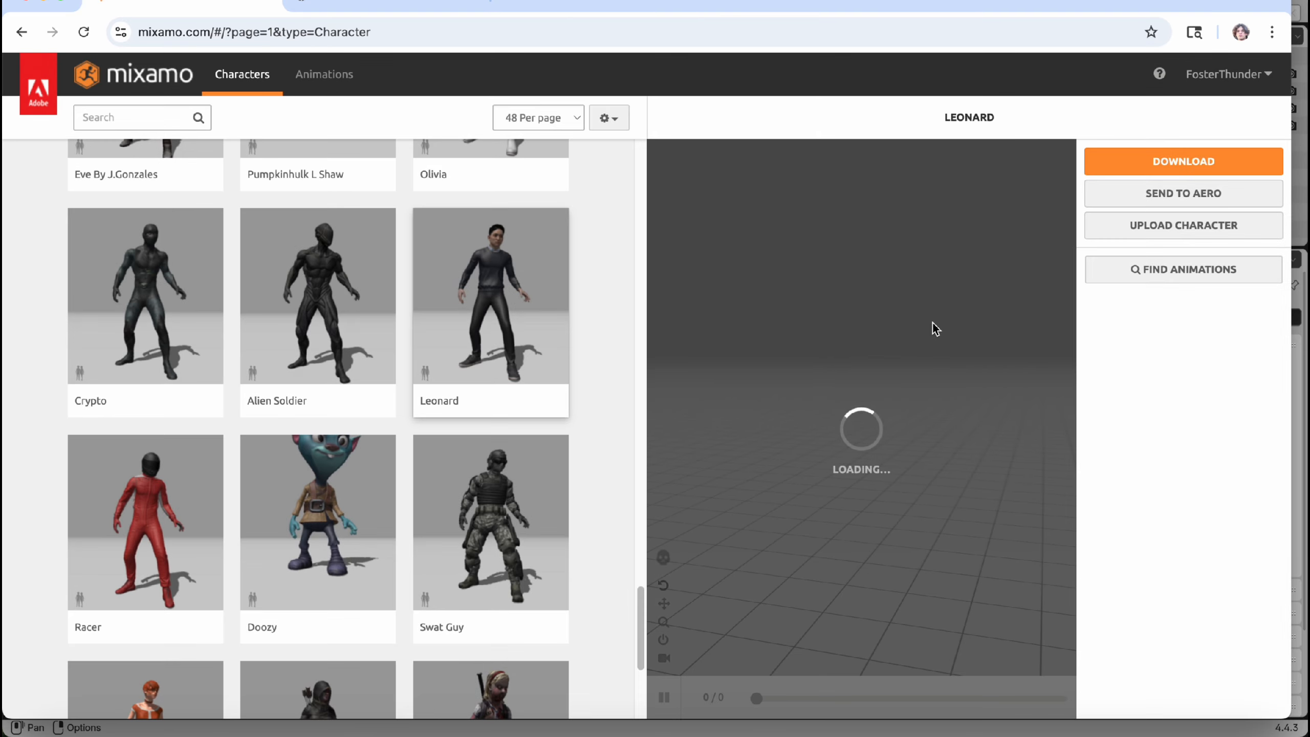
drag(794, 377, 925, 387)
Search the animation library for "flying" and apply the Flying animation to Leonard.
click(338, 81)
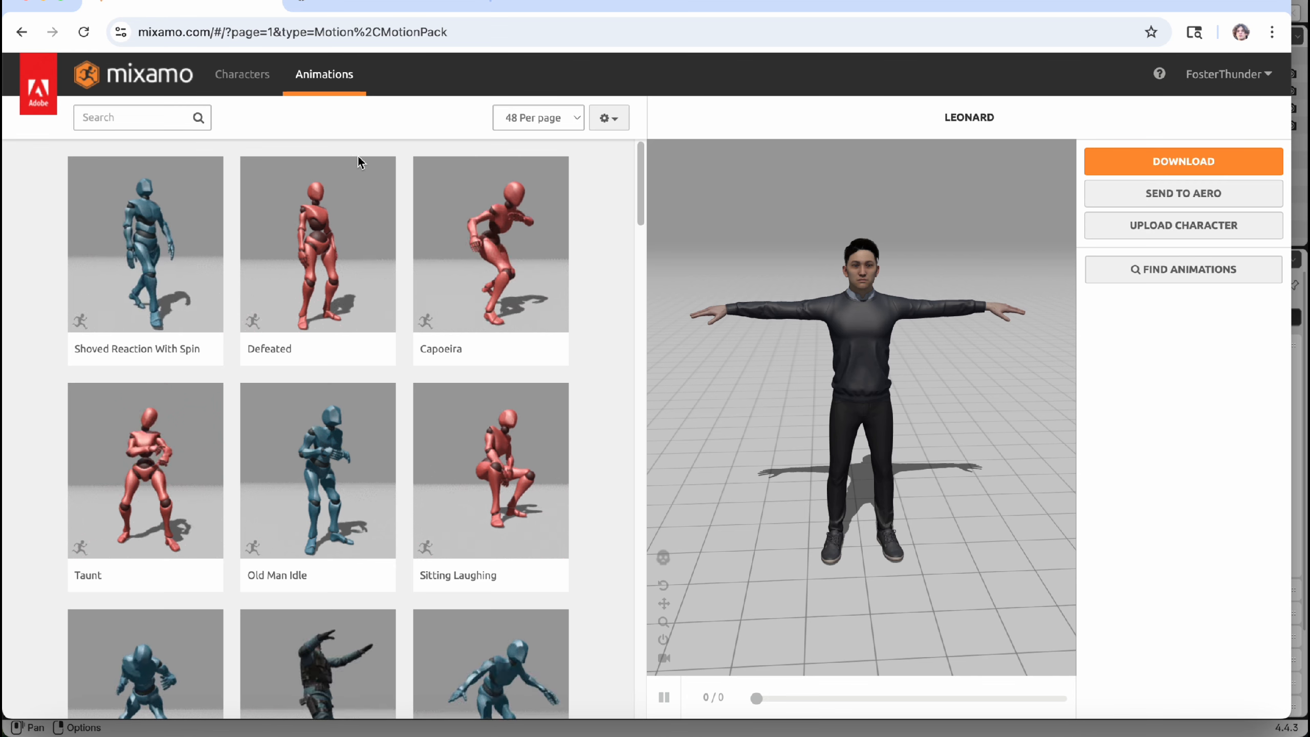
click(140, 118)
text(flying)
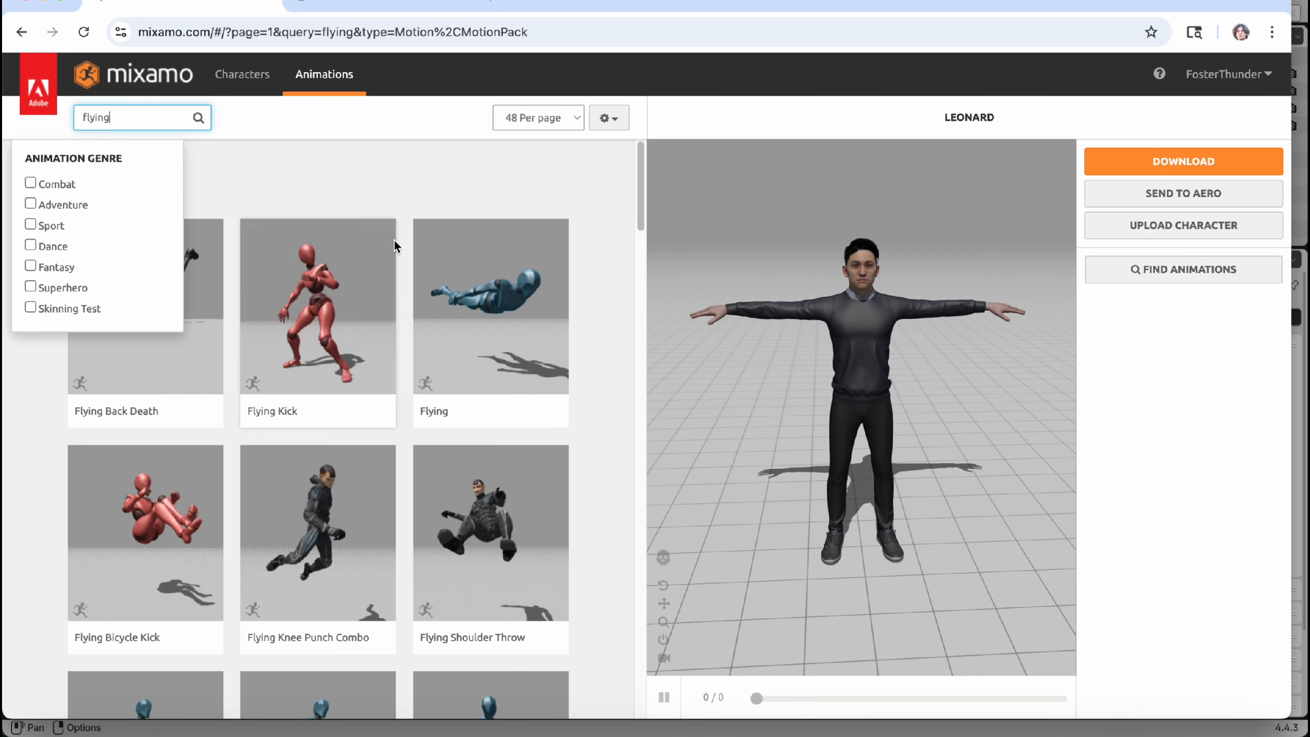
click(442, 265)
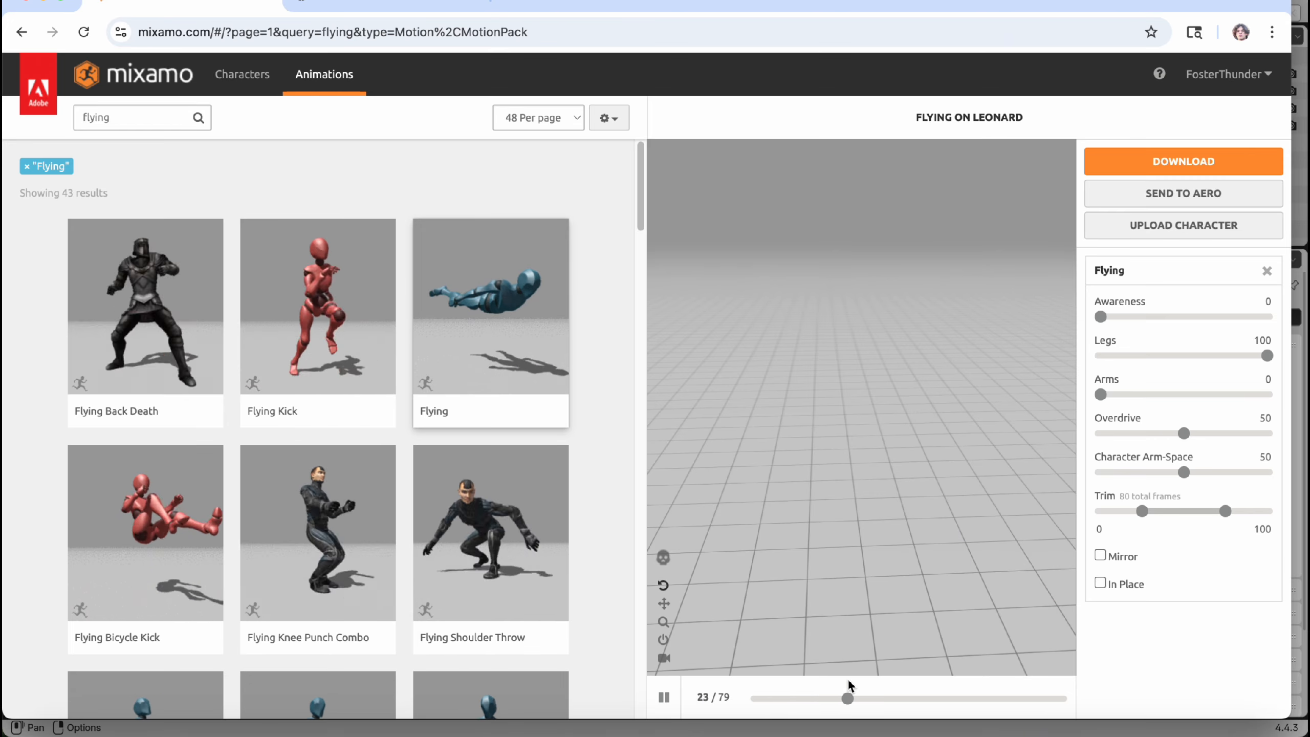
Make the Flying animation play In Place and extend its trim range to -50 through 150.
click(1101, 582)
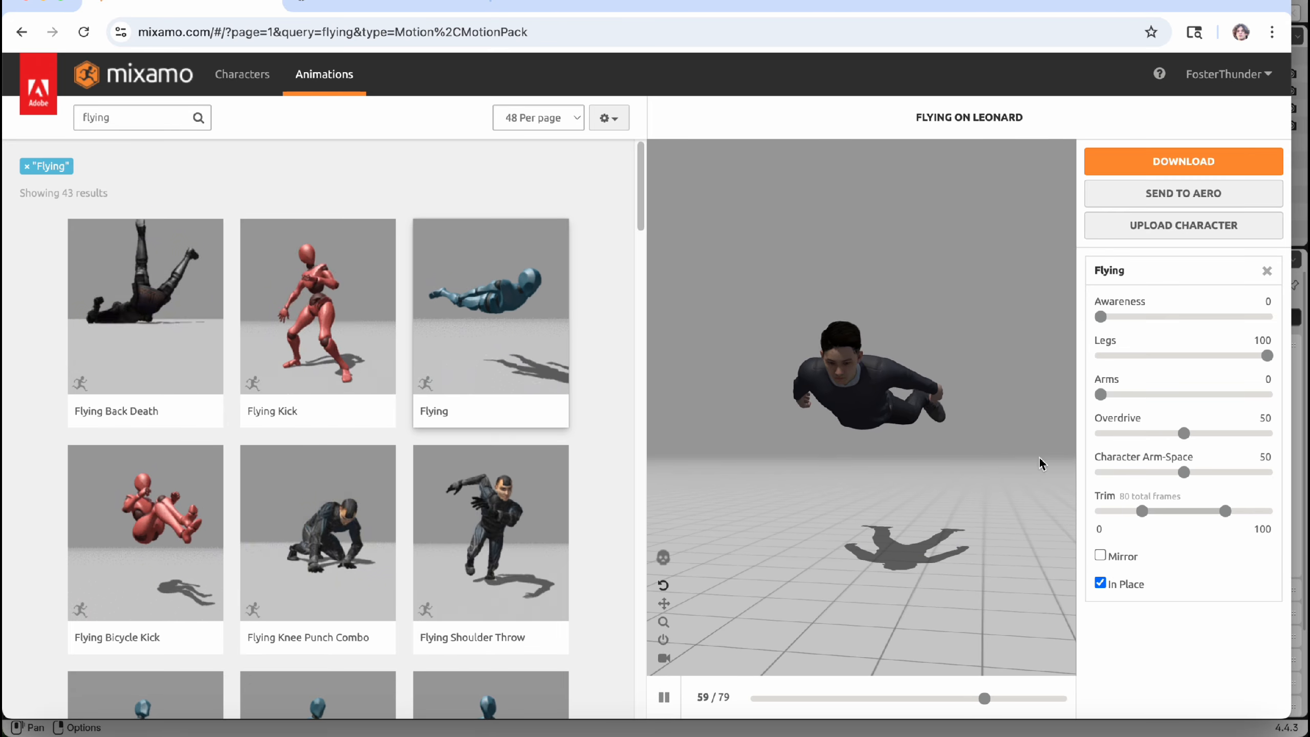
drag(1143, 511, 1097, 513)
drag(1234, 510, 1269, 511)
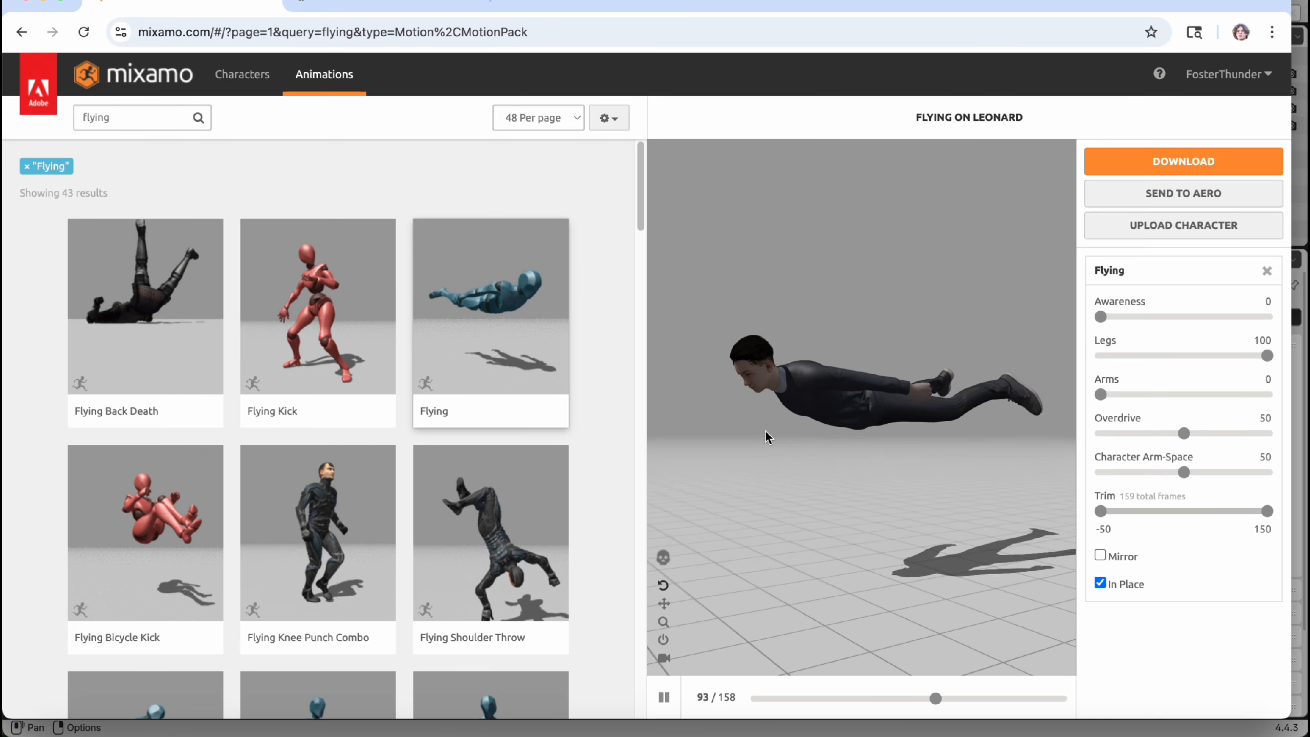
Switch to Blender and import the downloaded Flying (2).fbx into the scene with the default FBX settings.
key(super+m)
click(1212, 725)
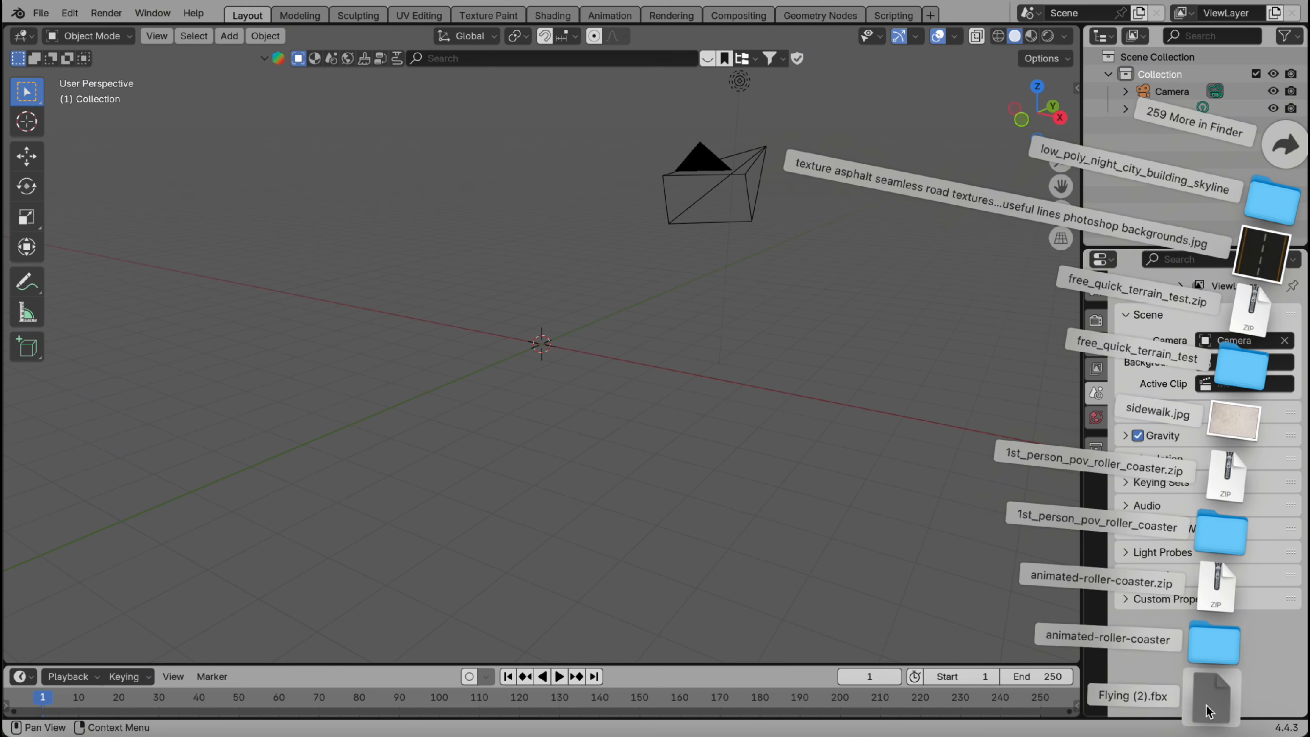
drag(1238, 691, 538, 361)
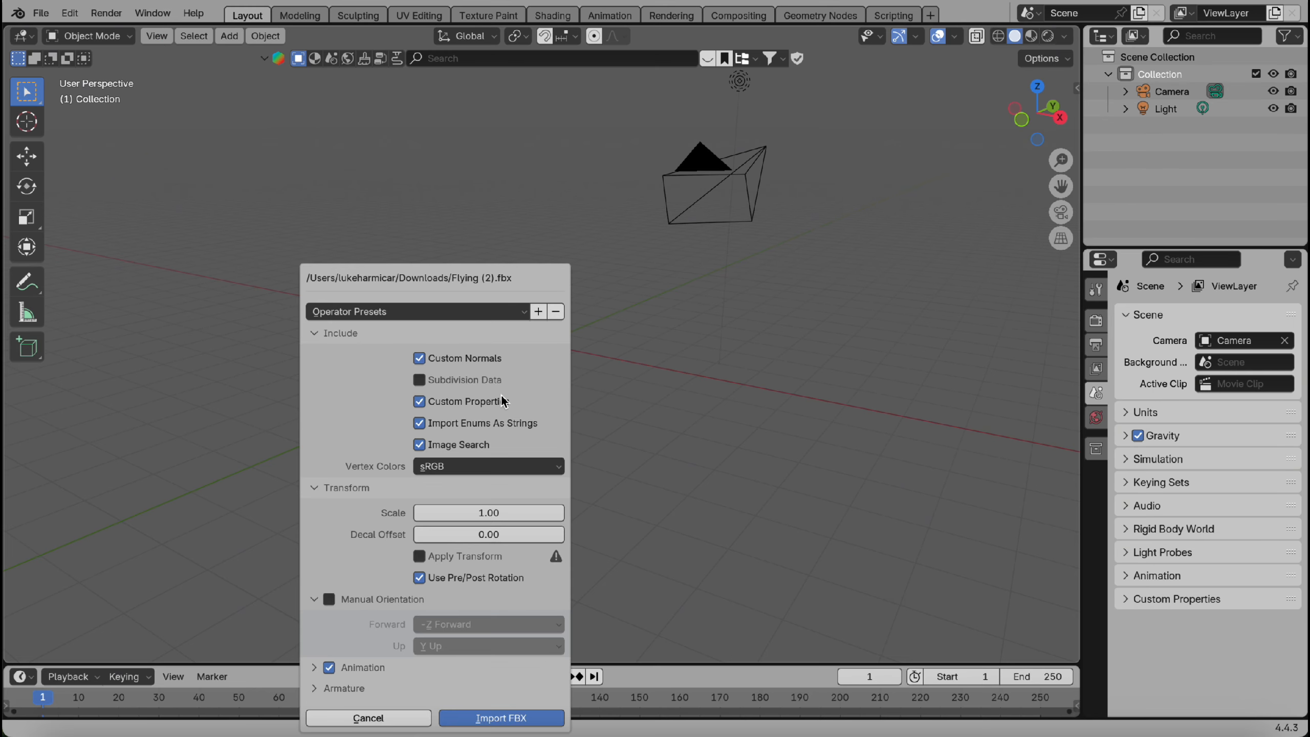
click(529, 719)
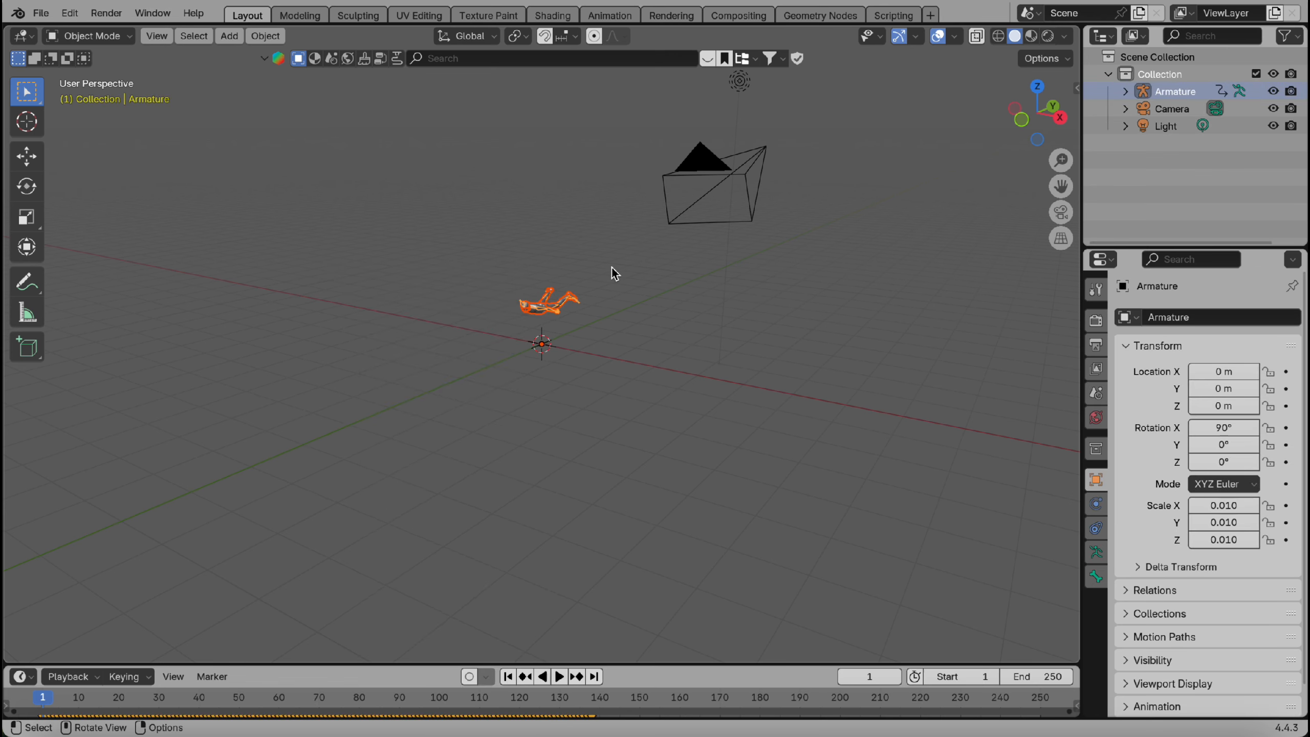
Examine the imported flying character up close, checking its textures in rendered shading before returning to solid shading.
scroll(612, 267, up, 5)
key(shift+grave)
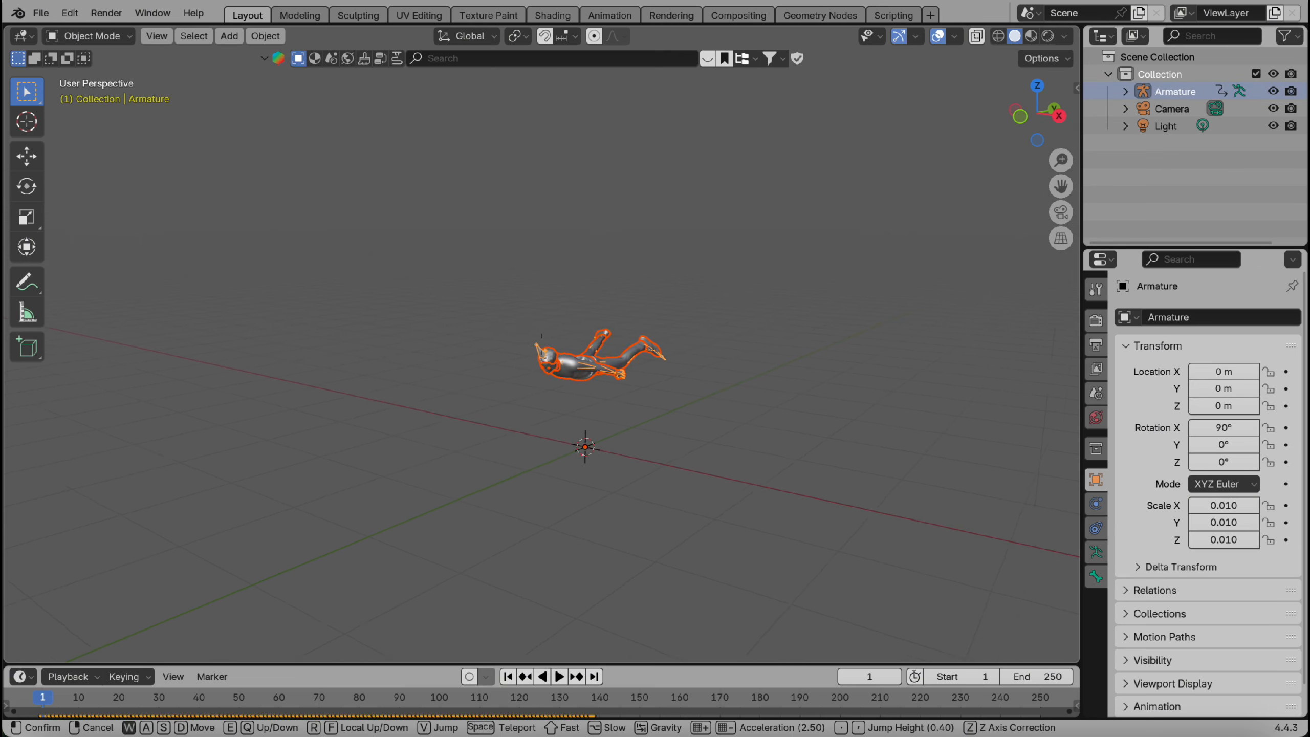
key(w)
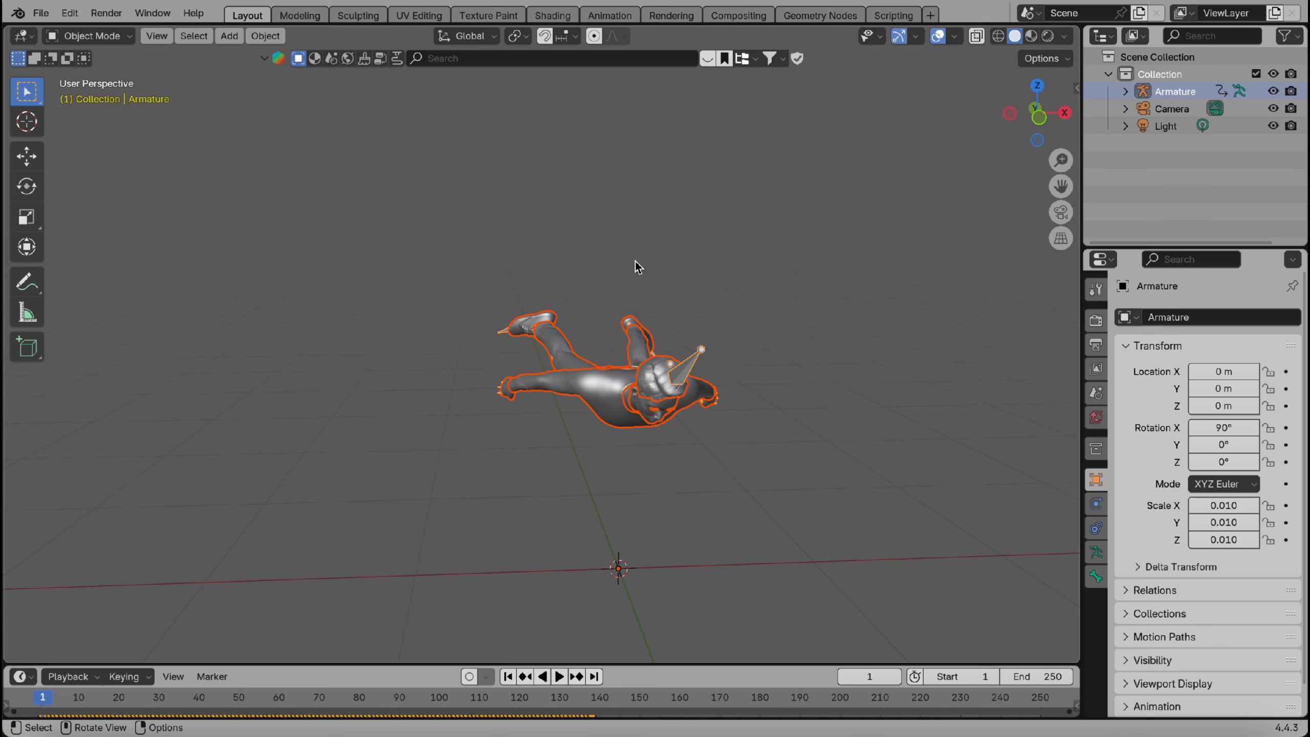
click(645, 268)
middle_drag(663, 265, 753, 225)
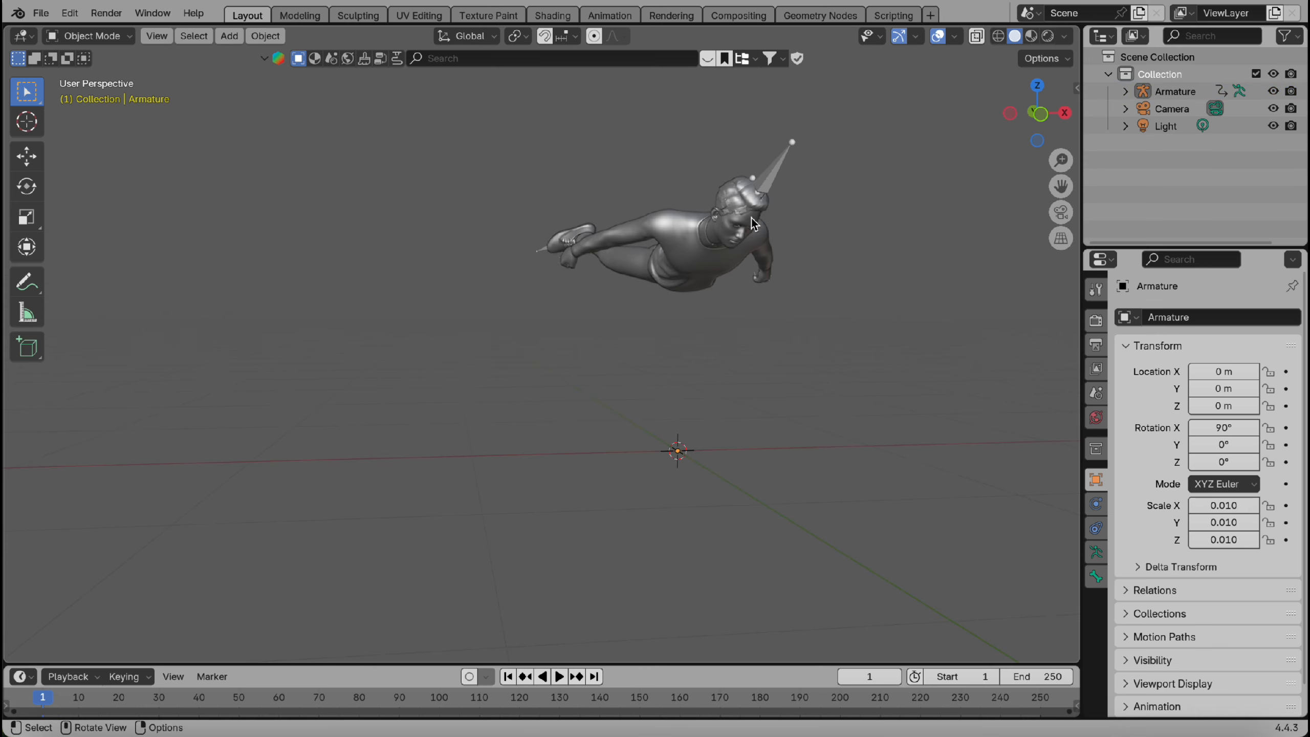
click(1047, 36)
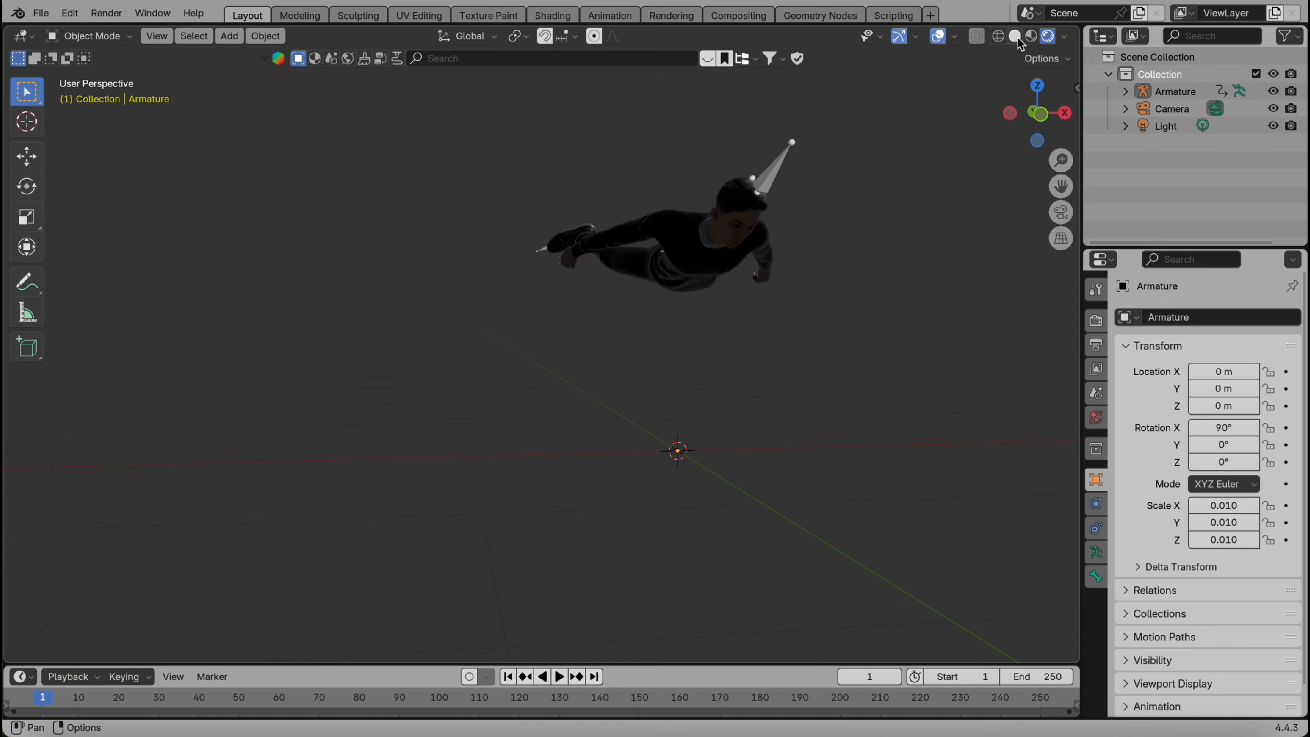
click(1015, 36)
mouse_move(939, 109)
middle_down()
mouse_move(895, 152)
mouse_move(663, 253)
mouse_move(412, 313)
mouse_move(428, 327)
mouse_move(439, 305)
middle_up()
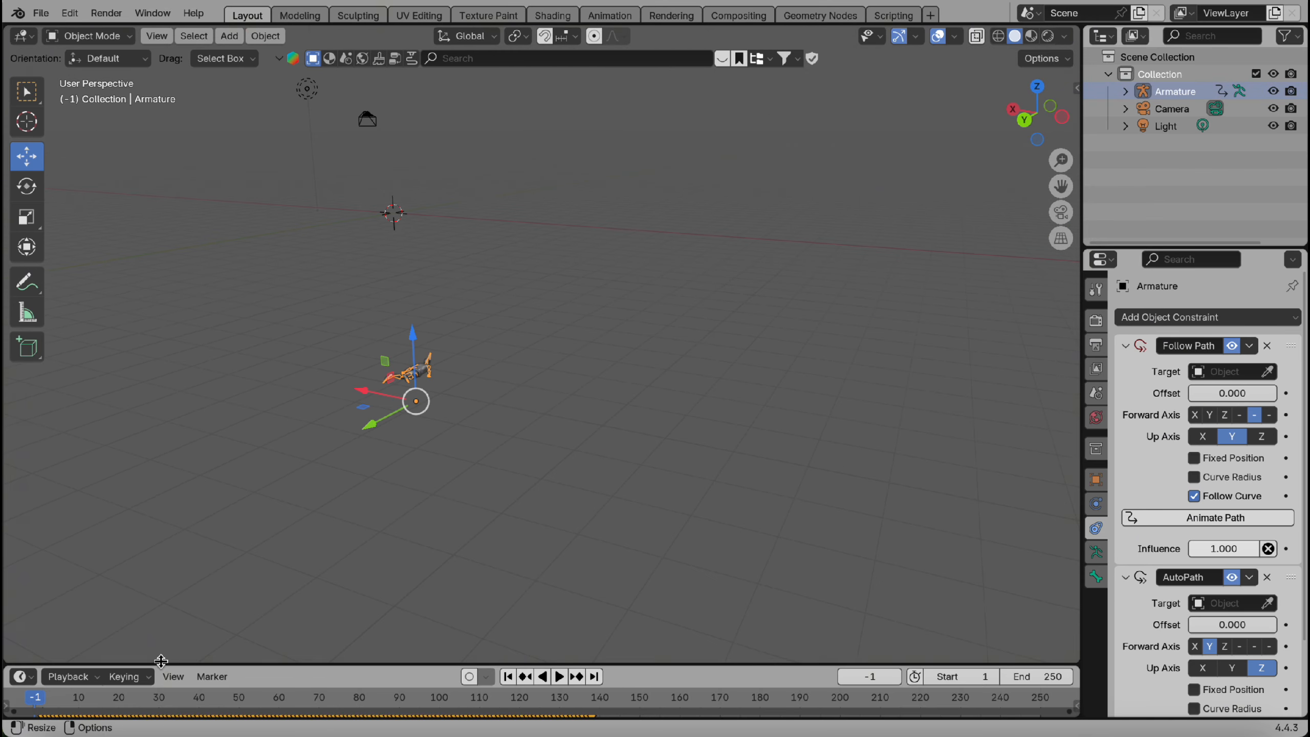
Enlarge the timeline and insert a keyframe for the armature's starting position at frame 0.
drag(160, 662, 156, 414)
key(space)
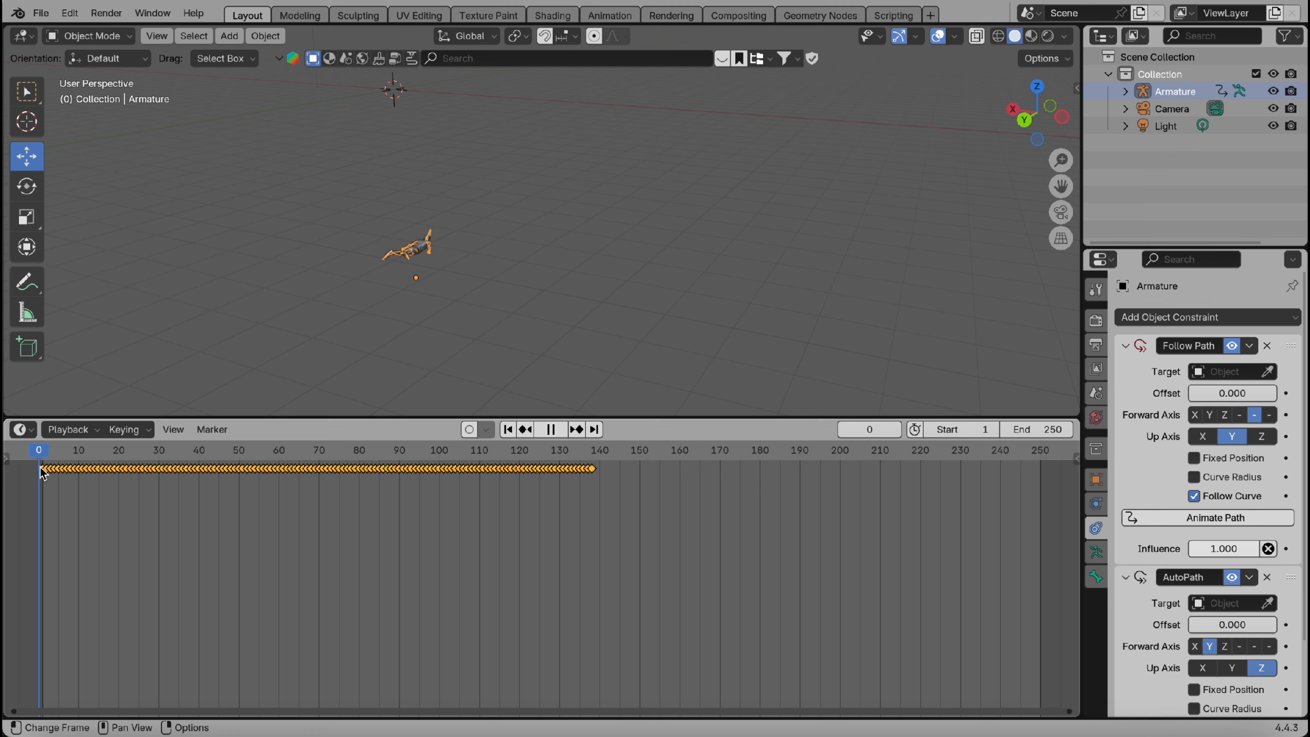
key(space)
right_click(418, 257)
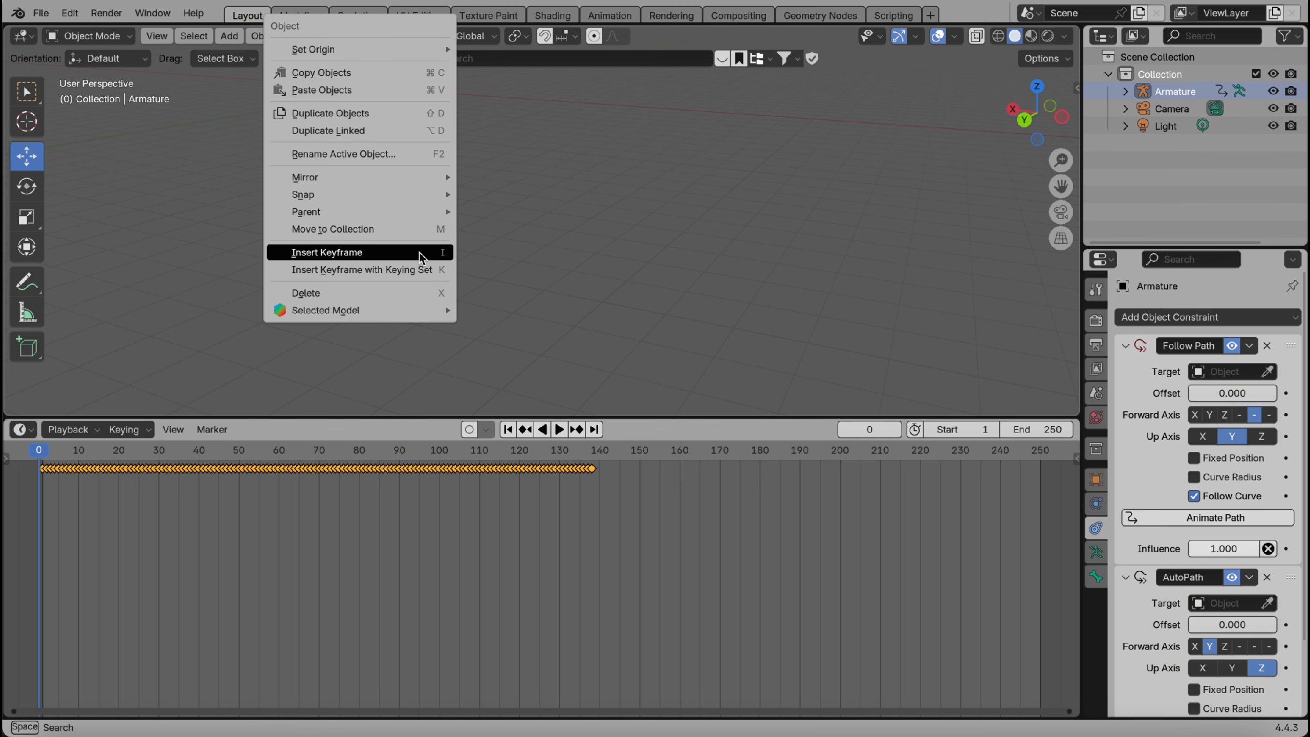
click(420, 251)
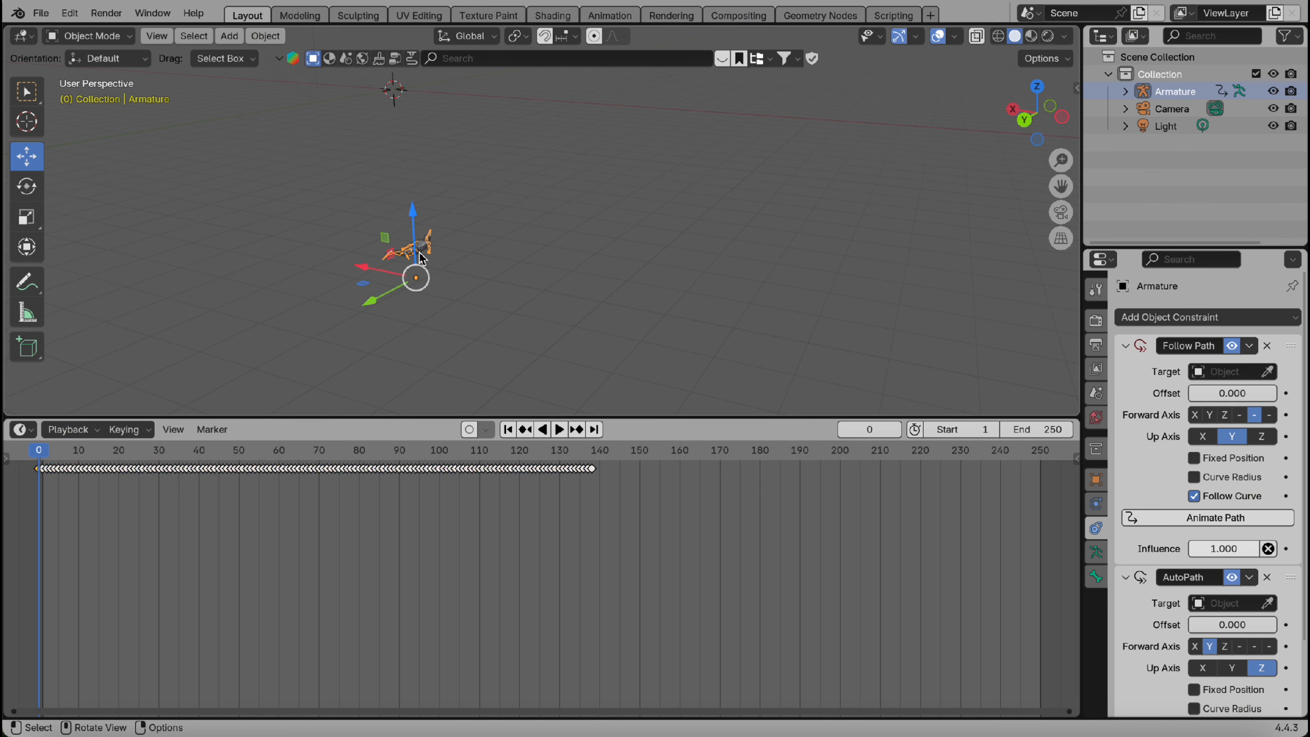
At frame 47, move the armature more than 50 m along the negative Y axis.
drag(38, 451, 223, 508)
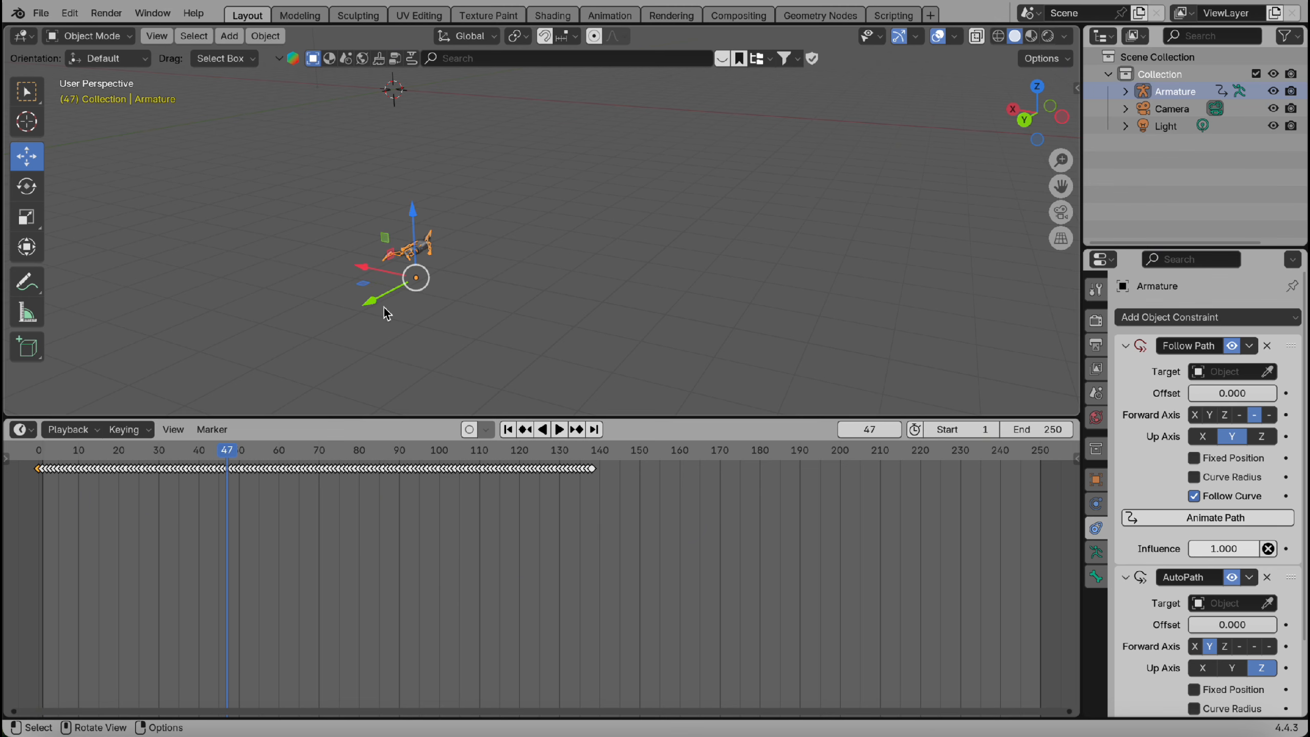
drag(382, 309, 690, 128)
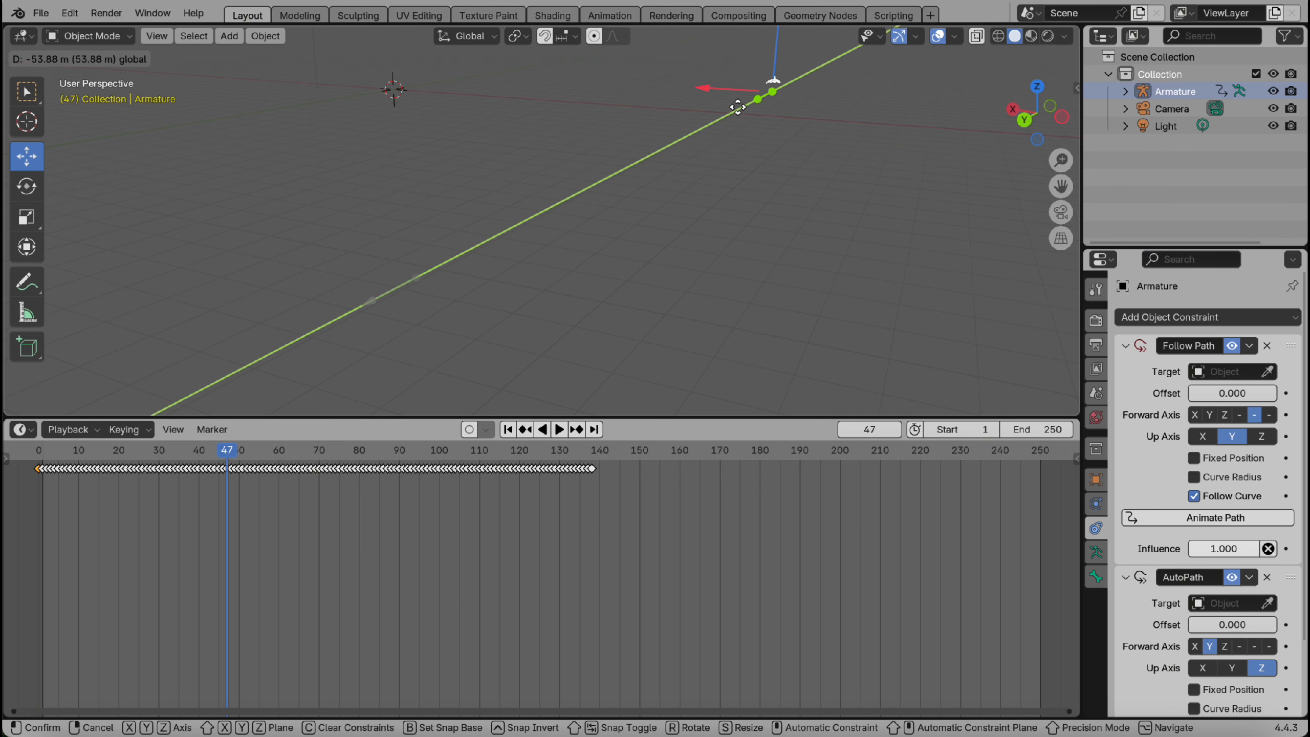
drag(763, 91, 765, 96)
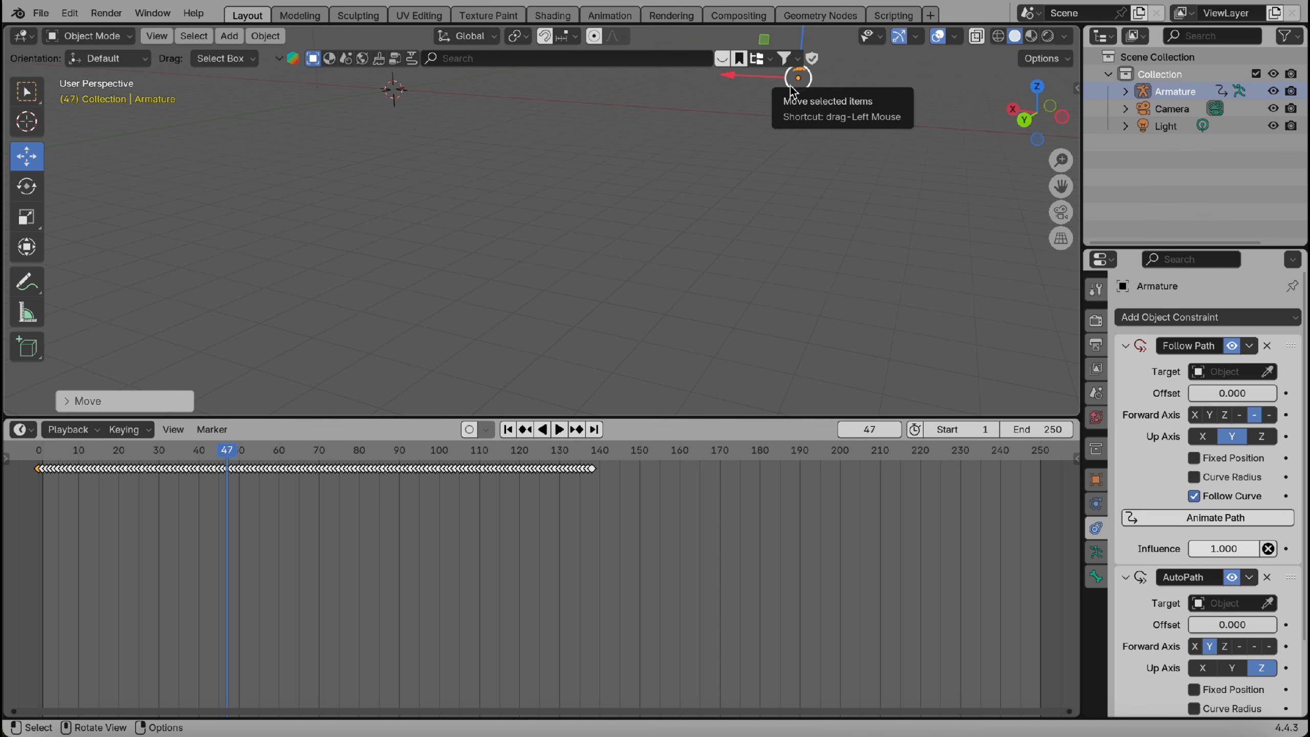
Insert a keyframe for the moved armature at frame 47.
key(shift+grave)
key(w)
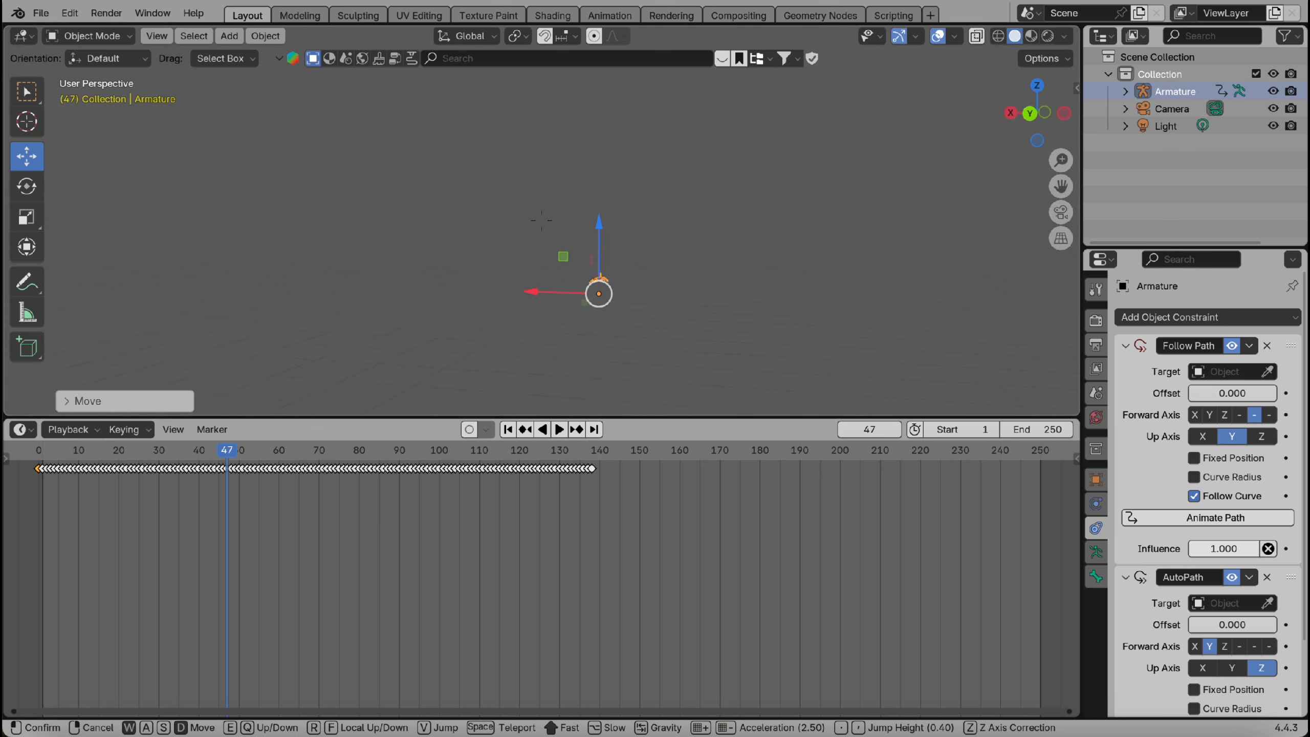
key(d)
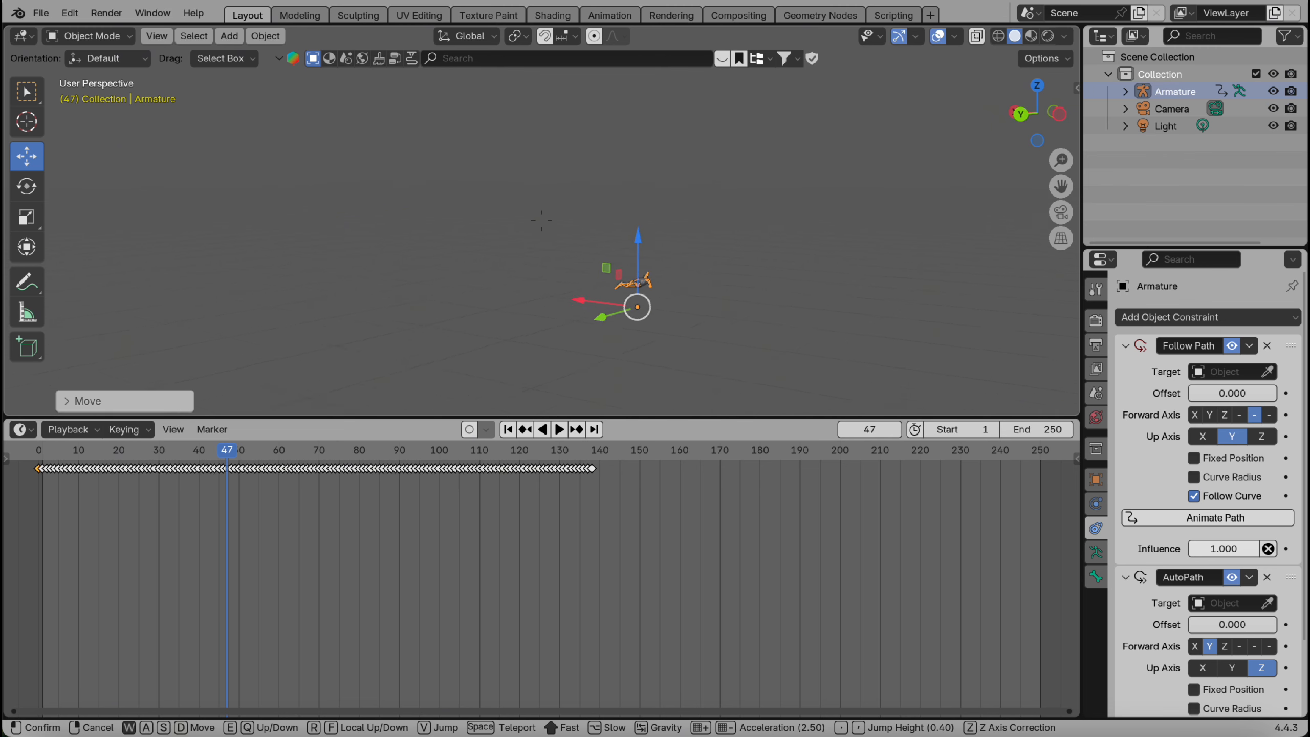
click(643, 284)
right_click(644, 282)
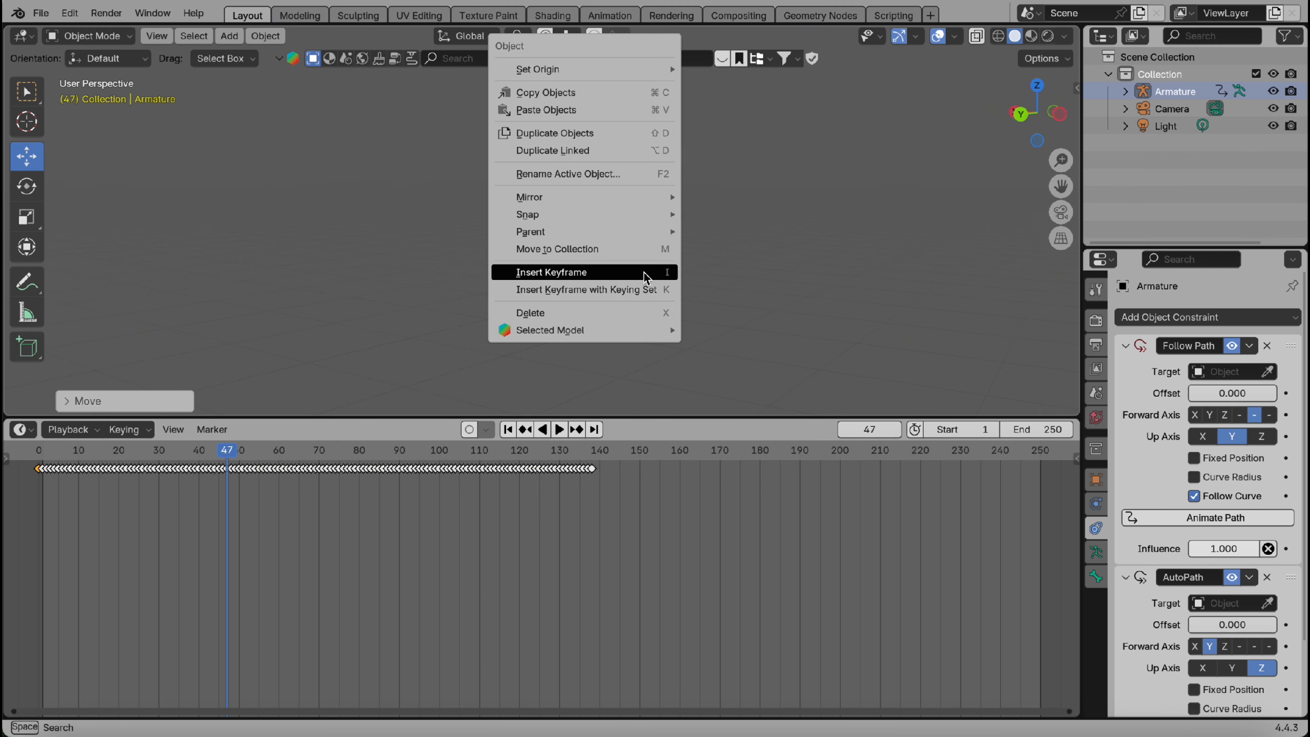
click(646, 278)
Return to frame -1 and move the camera closer to the flying character through the camera view.
drag(226, 468, 35, 477)
click(1061, 212)
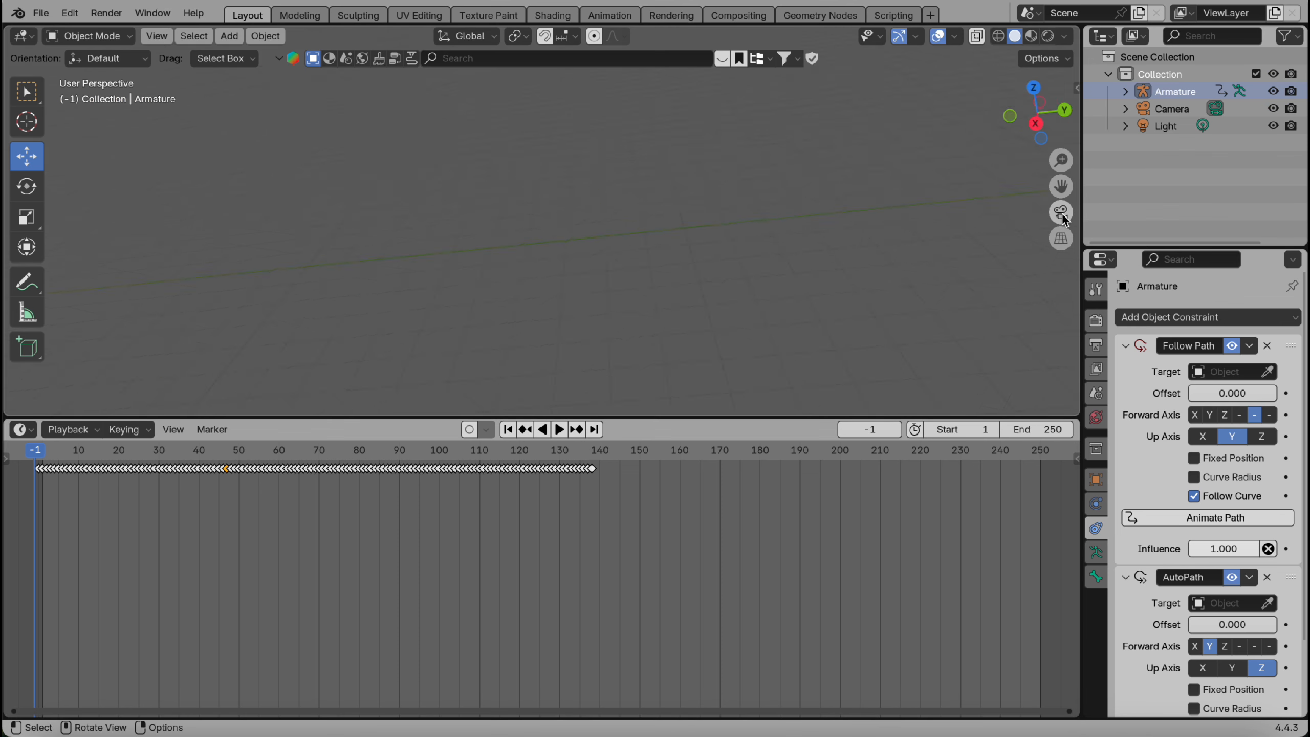
key(shift+grave)
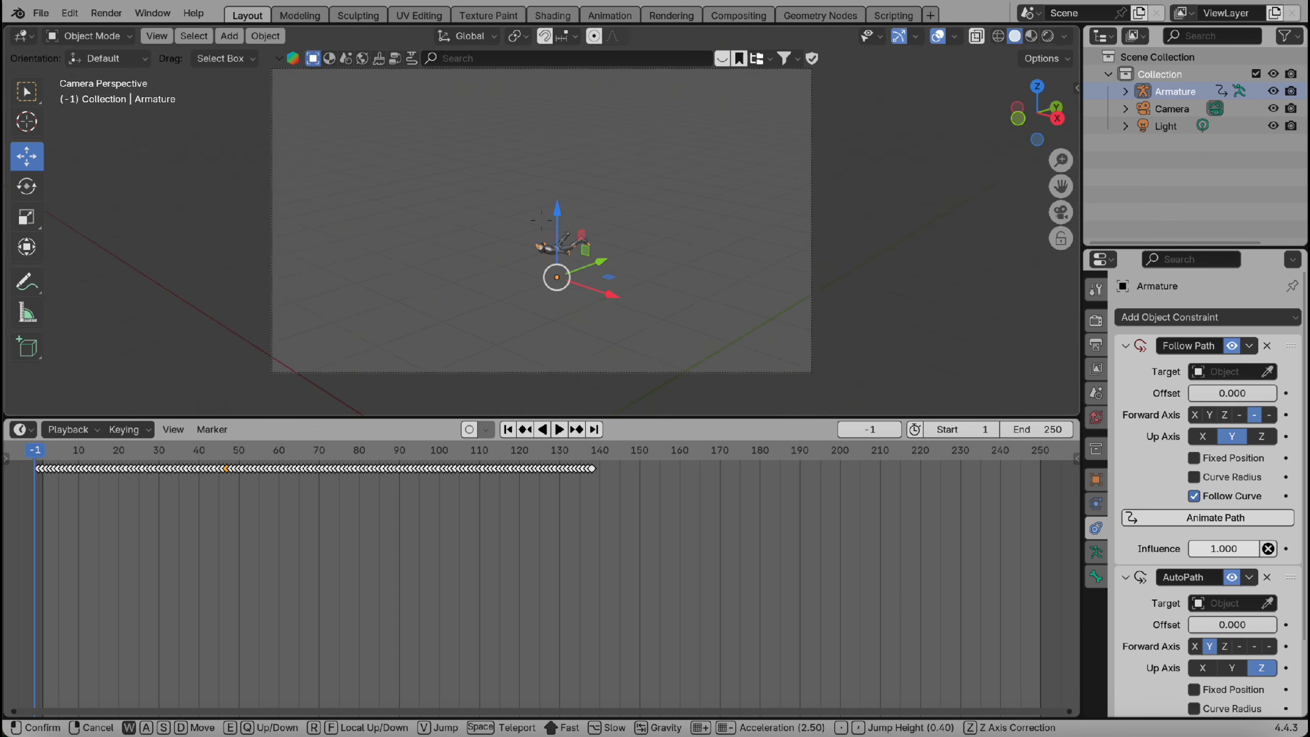
click(541, 220)
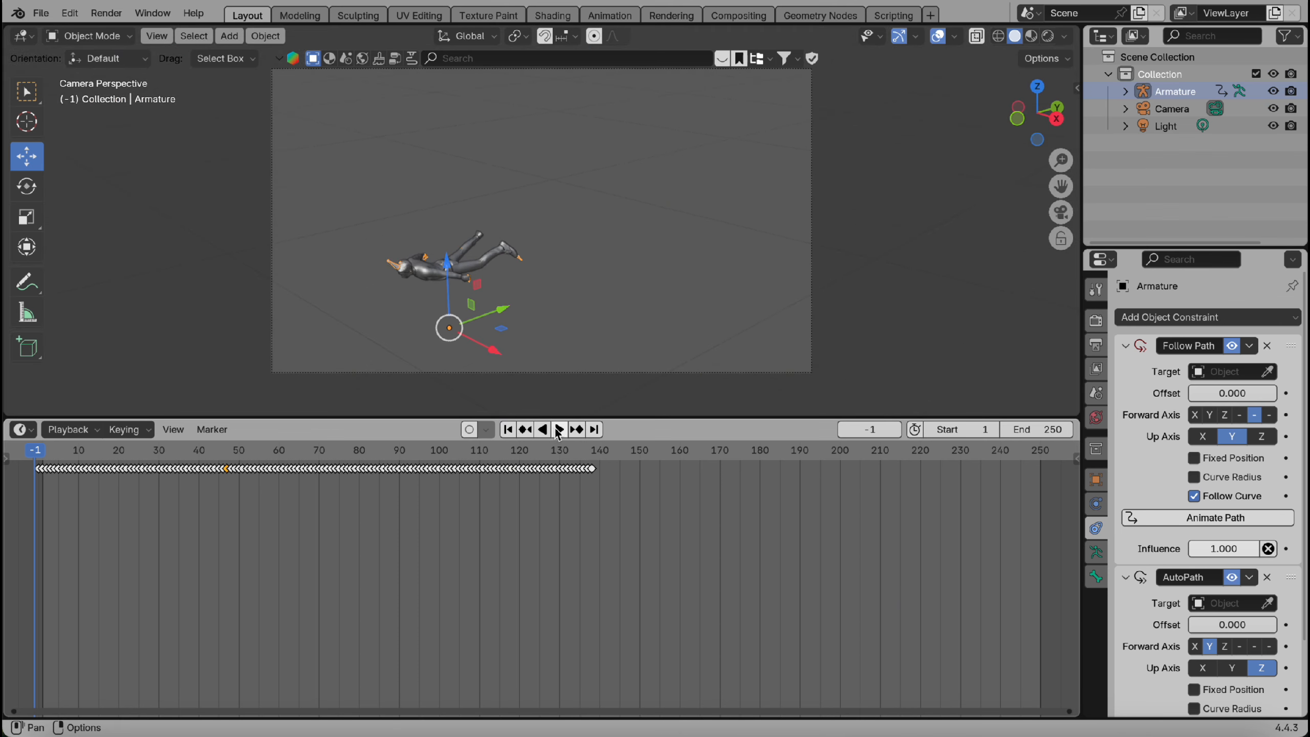
Play the animation to frame 10 and reposition the camera in its own view to keep the character in frame.
click(560, 430)
click(560, 430)
key(shift+grave)
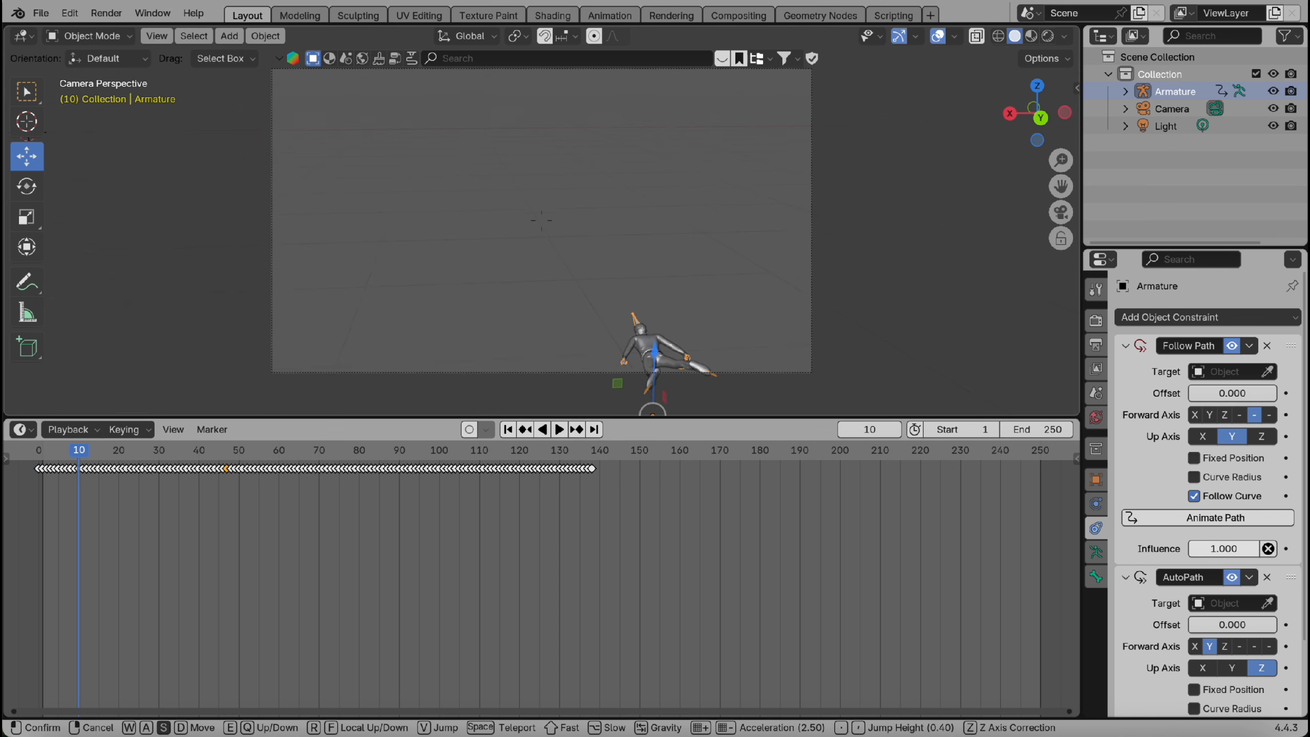
click(607, 284)
Play and scrub through the flight animation, then view the character at frame 72 outside the camera view.
click(560, 430)
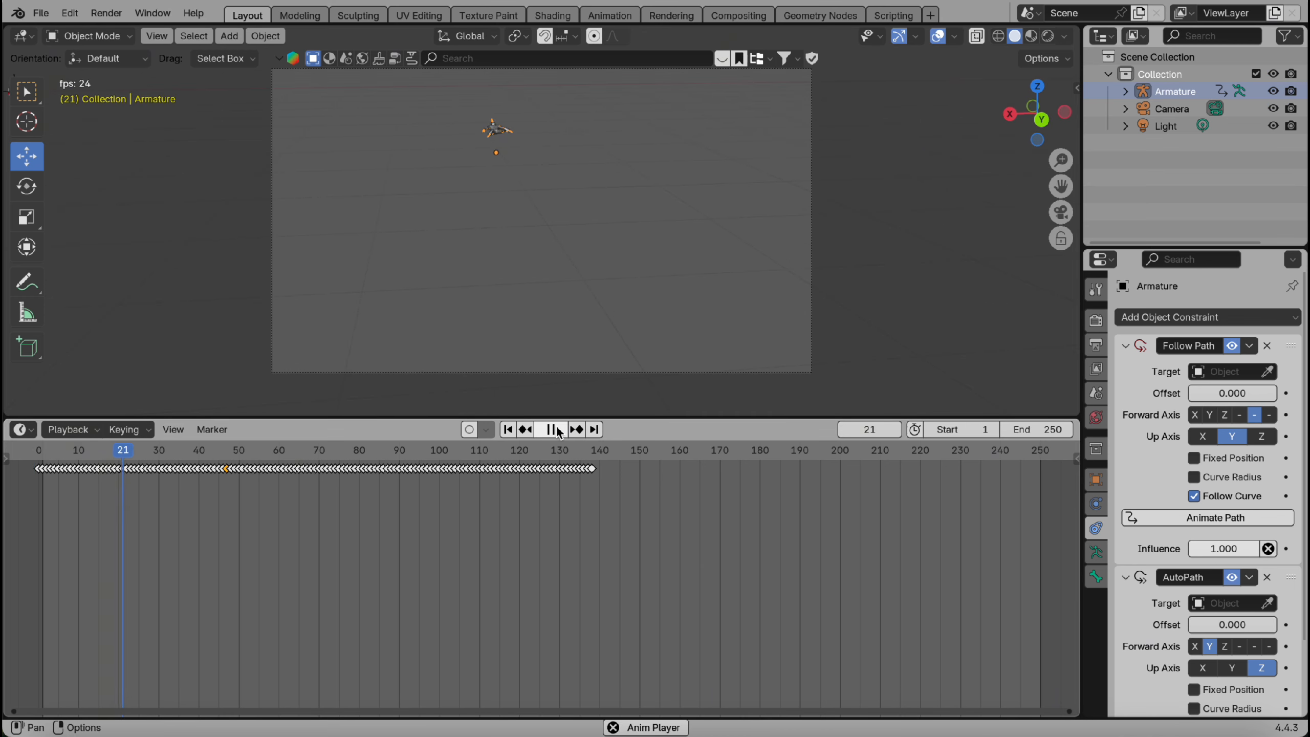
click(560, 430)
key(space)
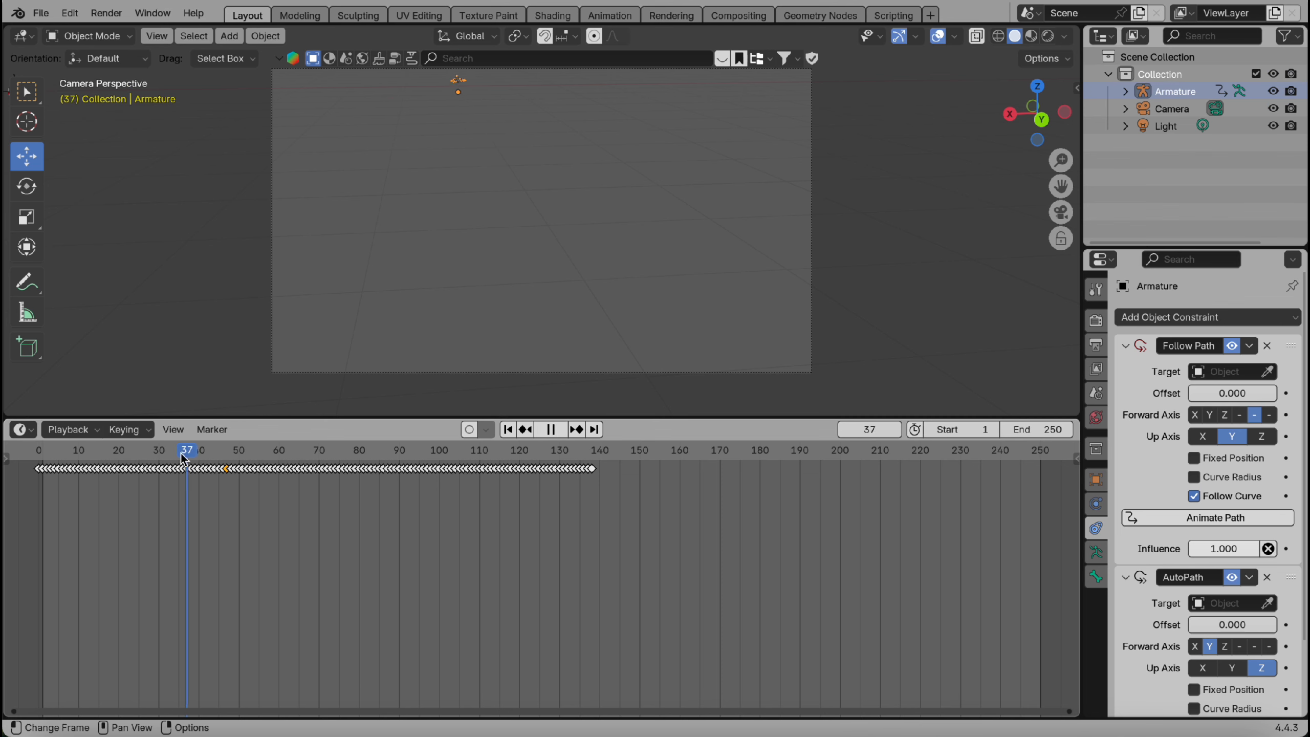
drag(109, 465, 52, 470)
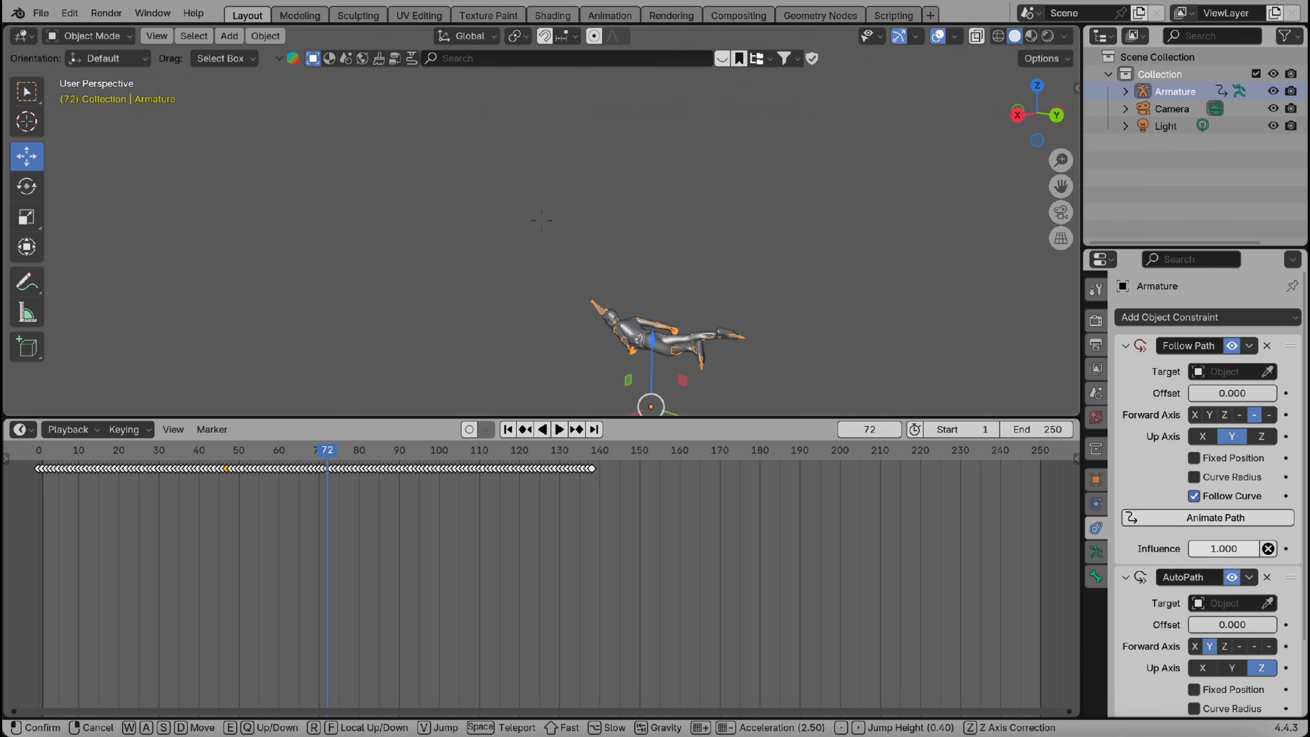
click(299, 246)
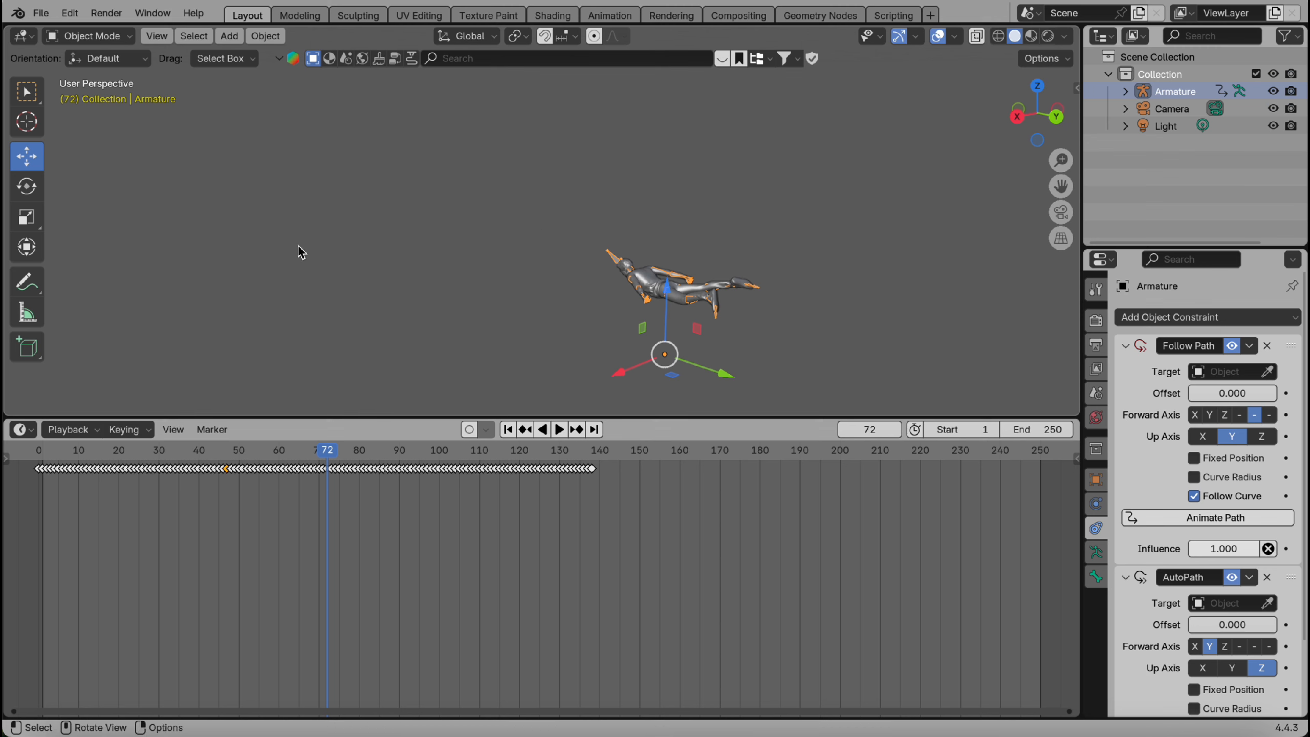
At frame 72, rotate the armature toward an upward flying direction, move it high above the grid and insert a keyframe.
click(28, 190)
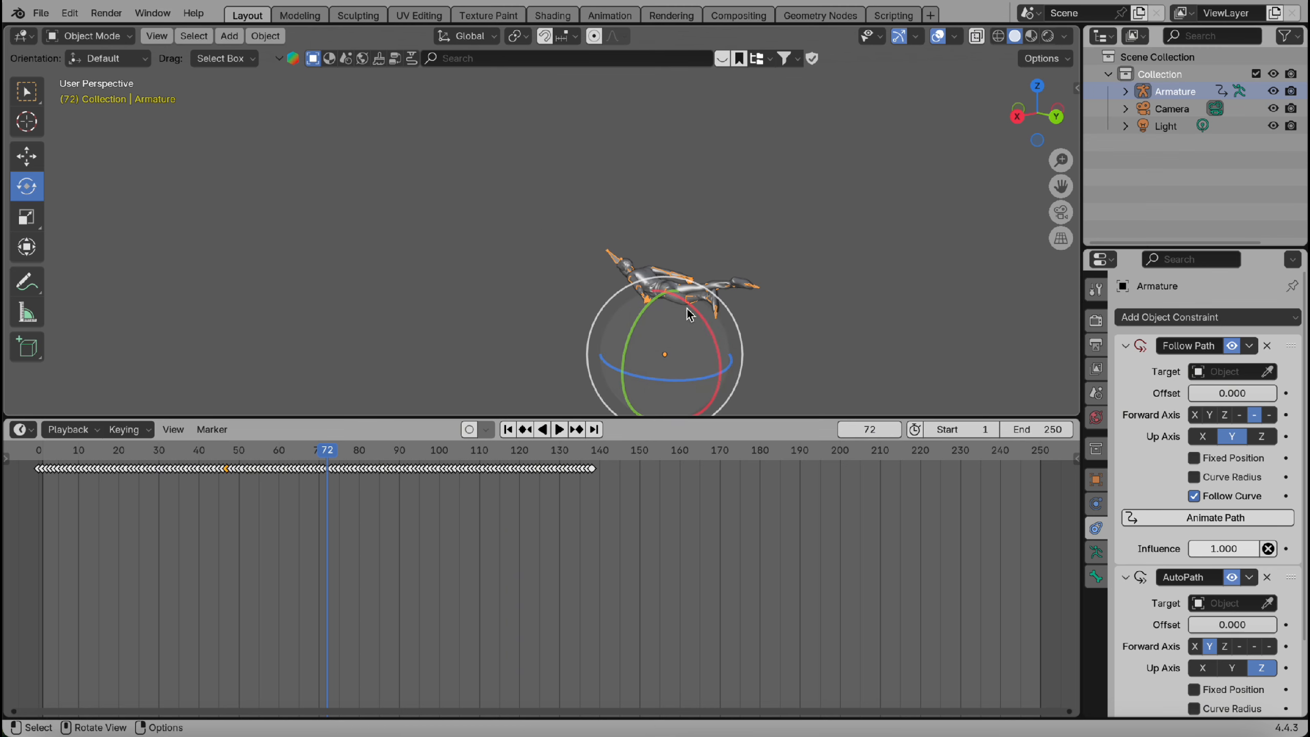
drag(692, 310, 461, 303)
click(27, 156)
scroll(487, 204, down, 2)
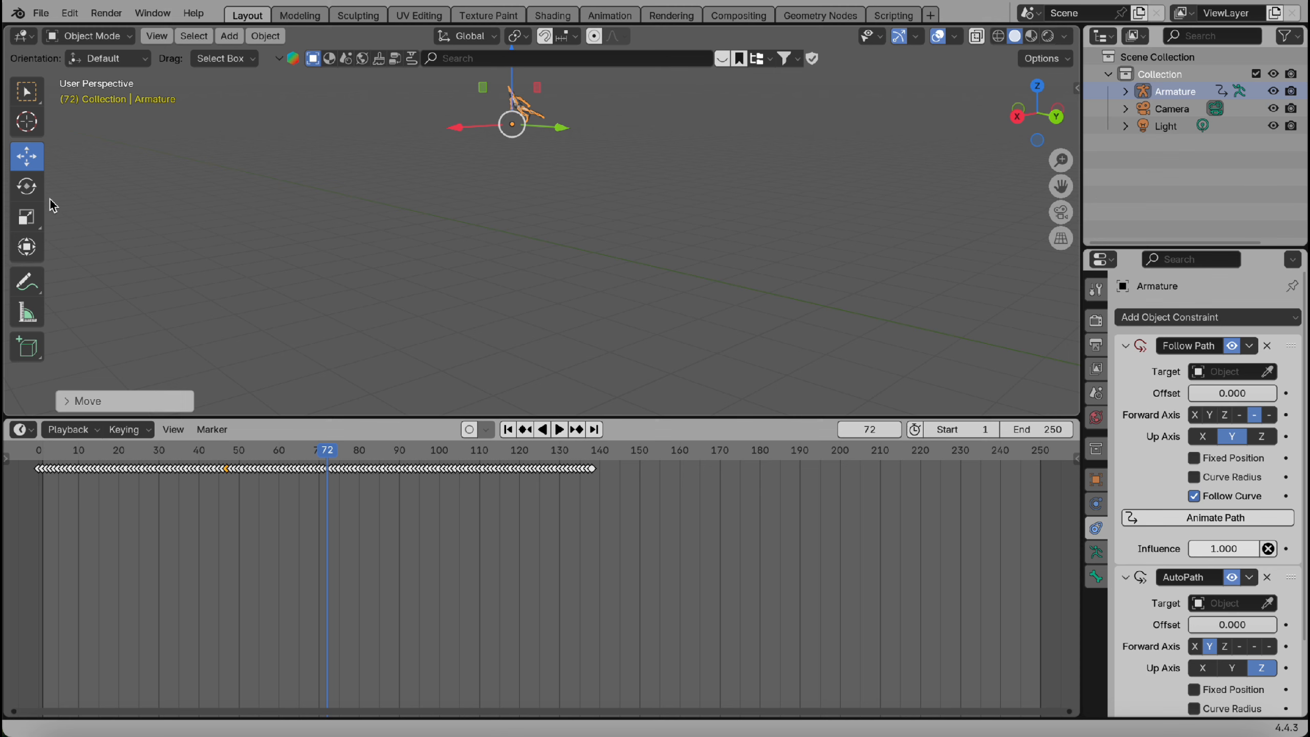
click(28, 187)
drag(560, 109, 561, 123)
right_click(527, 112)
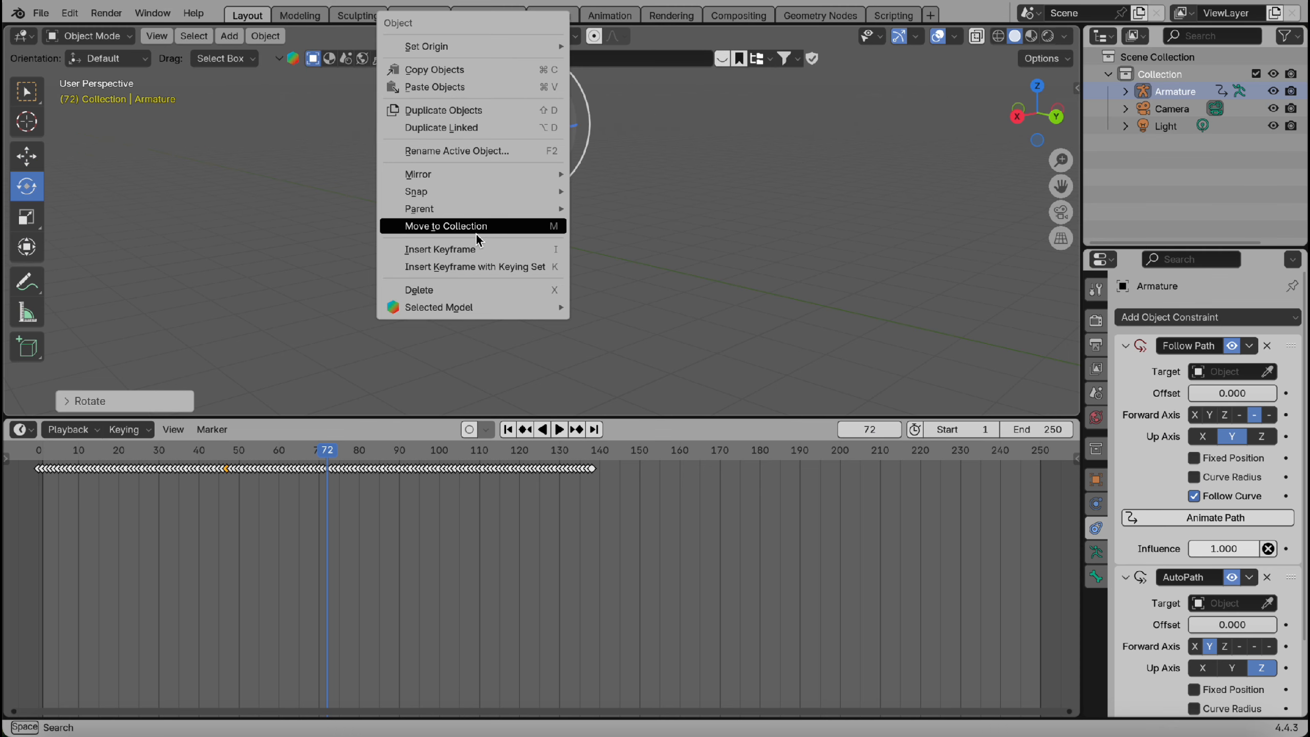
click(461, 249)
Scrub through the armature's flight, then return to frame 0 in the camera view.
drag(326, 452, 311, 476)
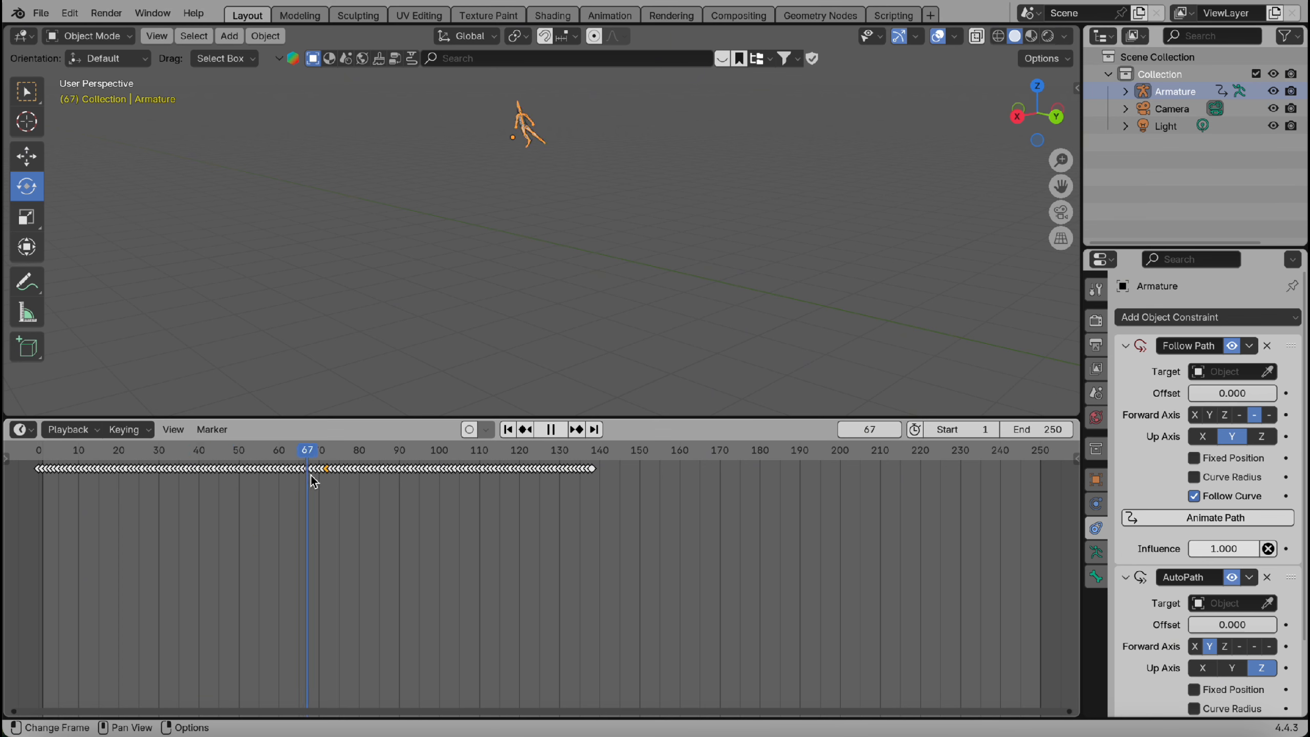
drag(408, 489, 465, 499)
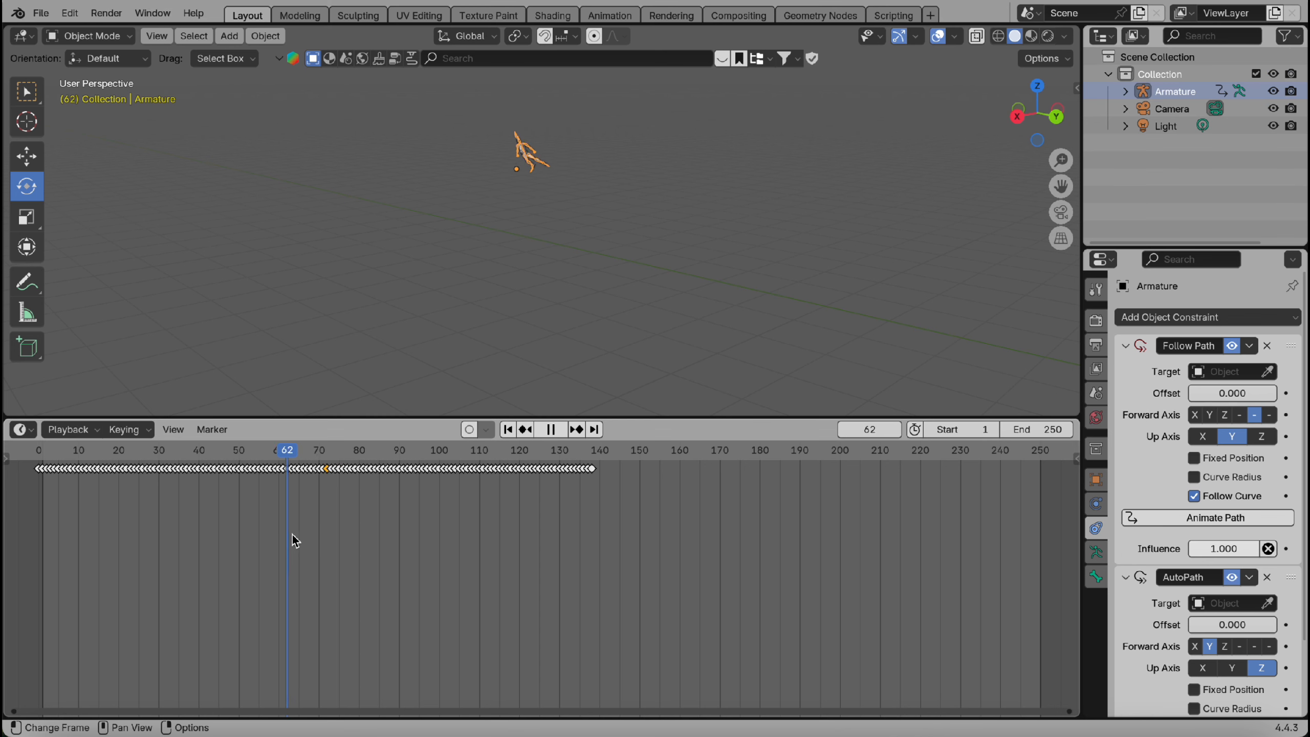
drag(400, 548, 41, 533)
click(1061, 211)
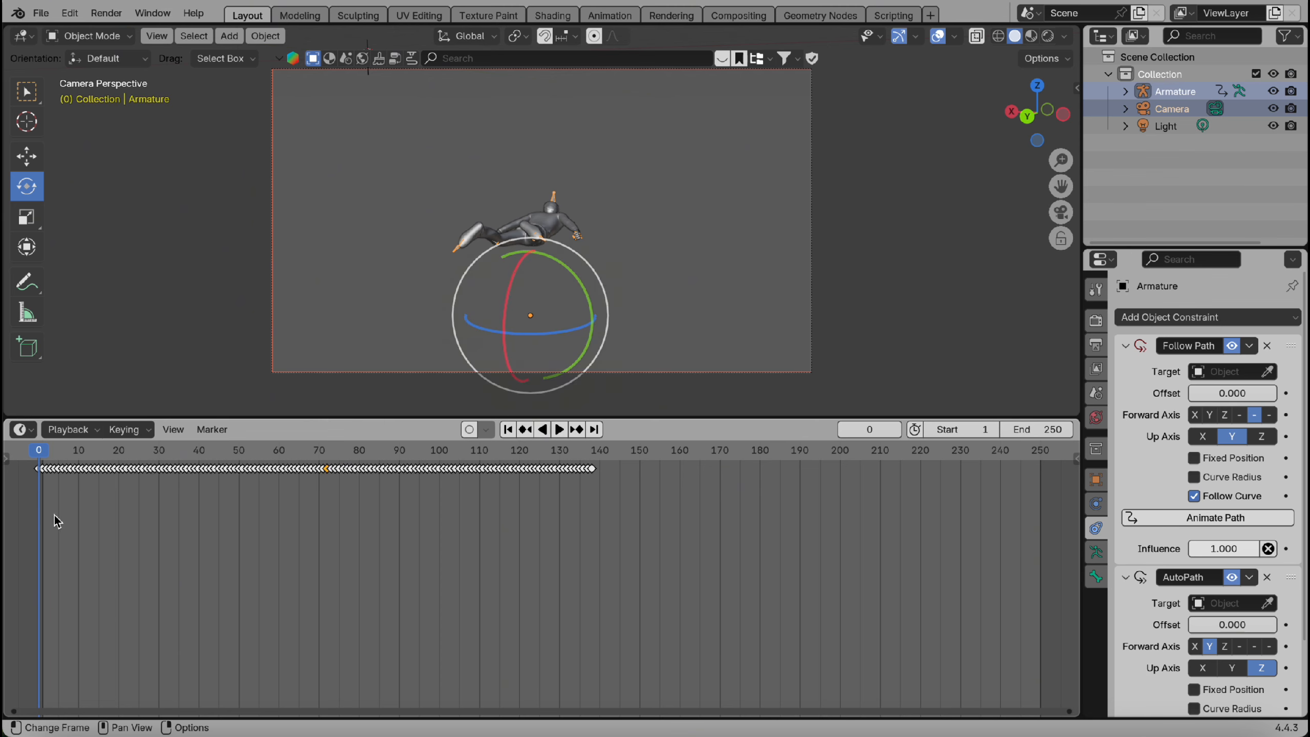
Add a Track To constraint to the camera with the Armature as its target.
click(1162, 109)
click(1229, 316)
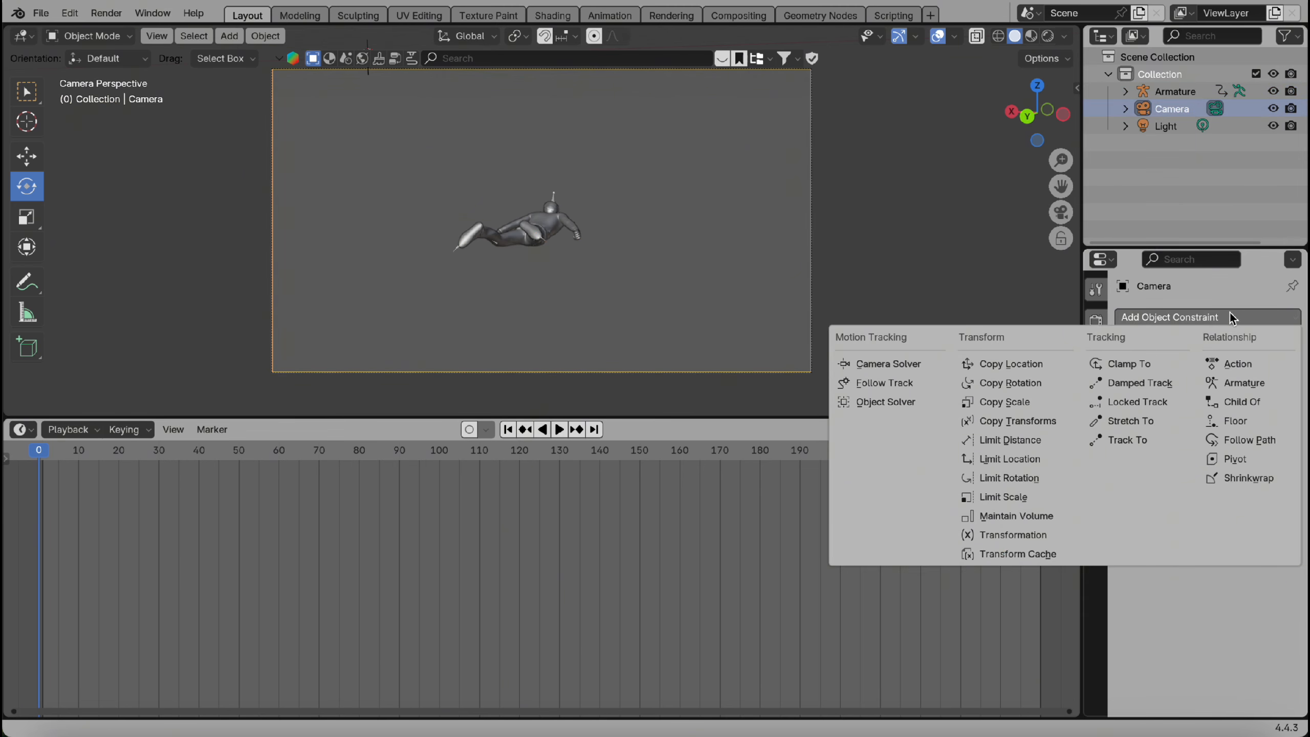
click(1132, 441)
click(1268, 373)
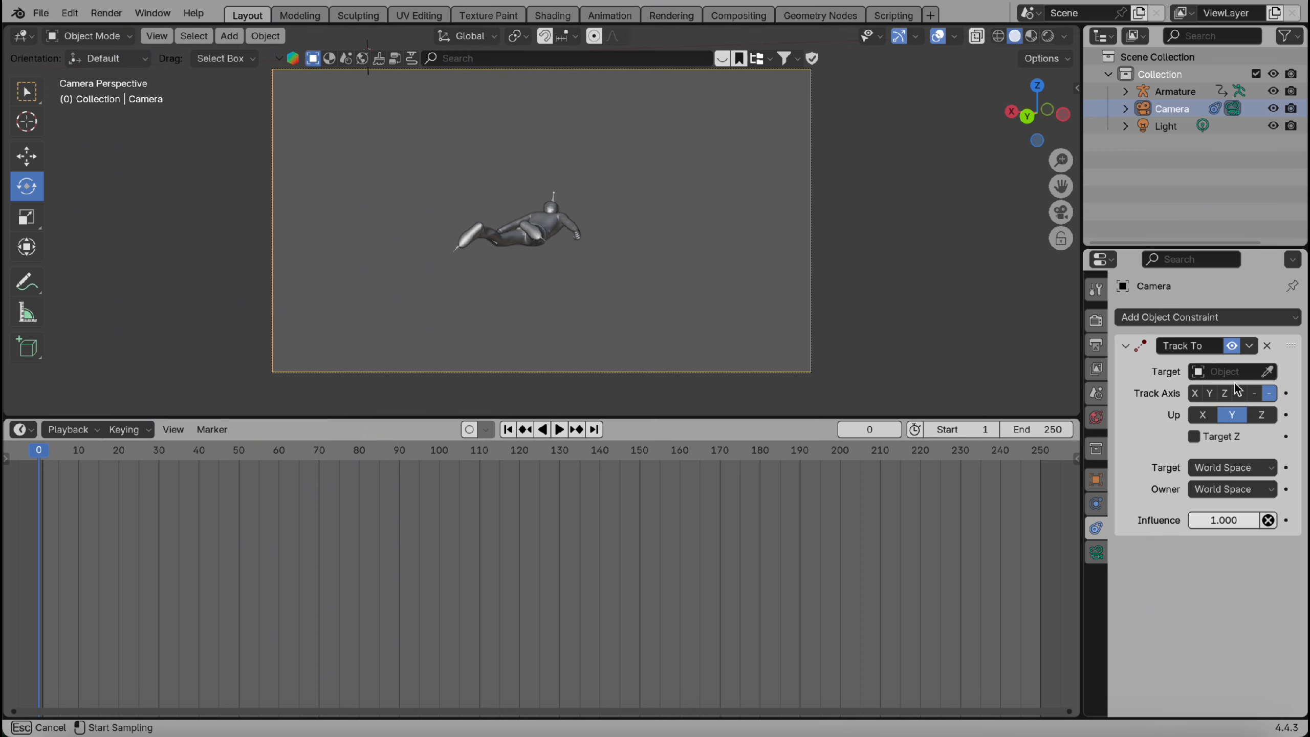
click(1223, 371)
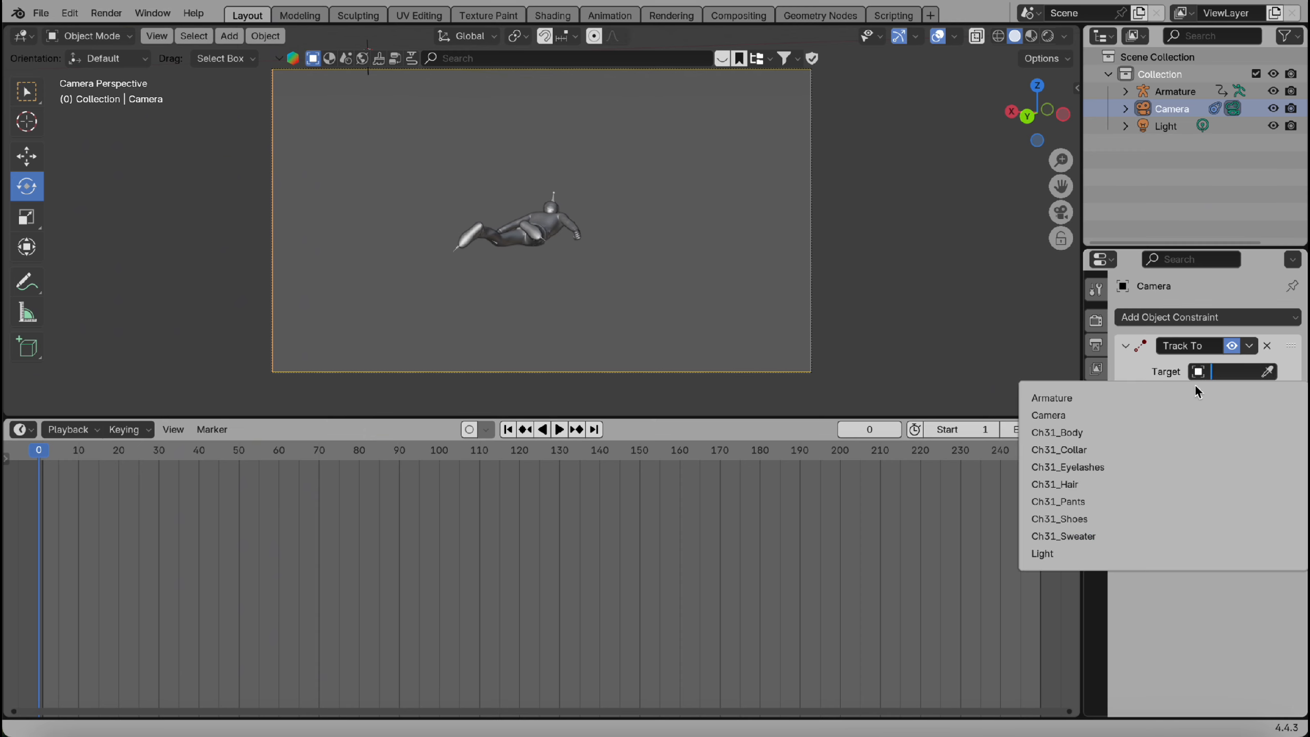
click(1156, 396)
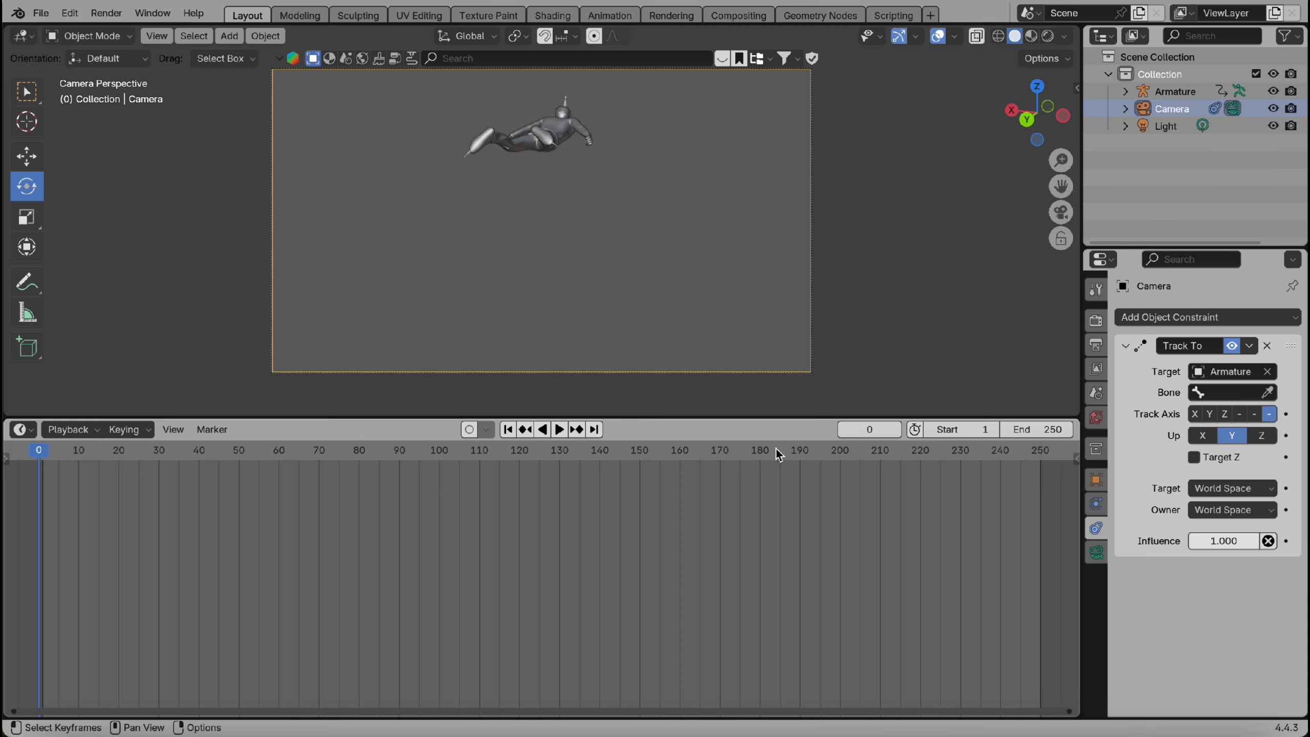
Play and scrub through the animation in the camera view to check how the camera tracks the character.
click(562, 430)
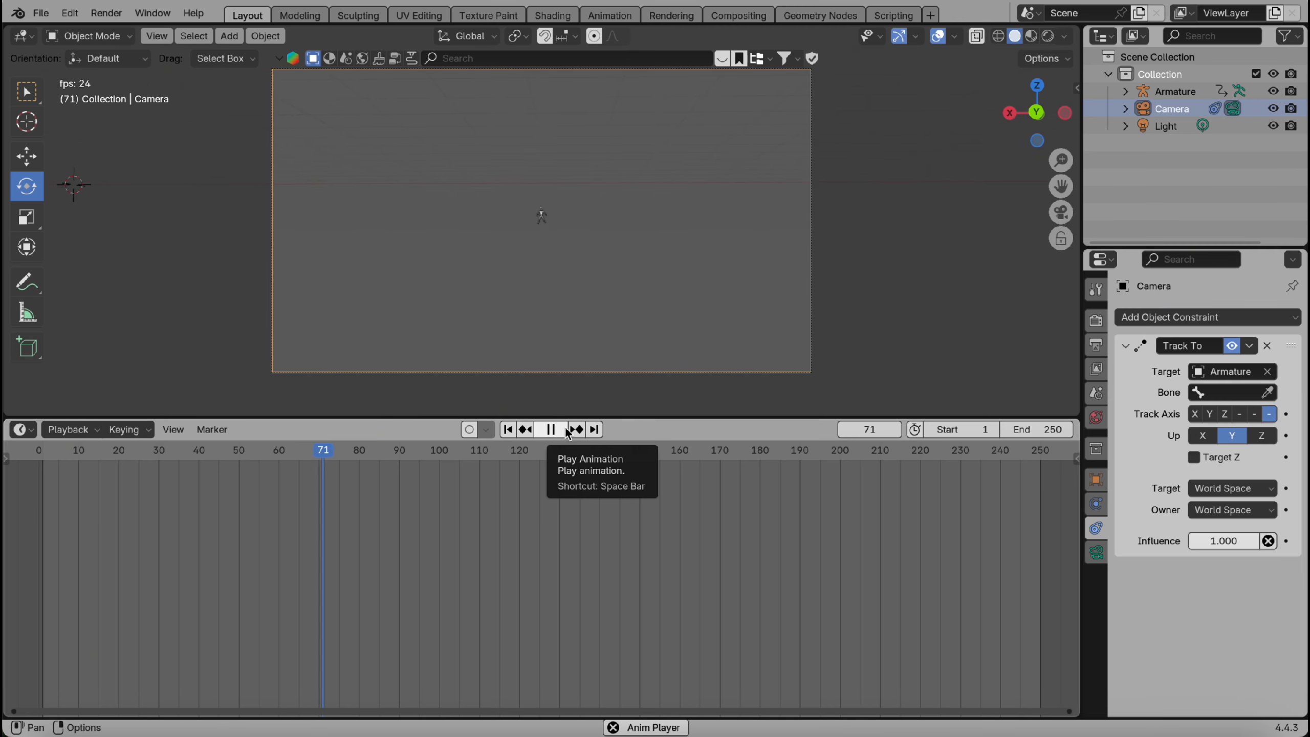
click(562, 429)
drag(364, 453, 112, 468)
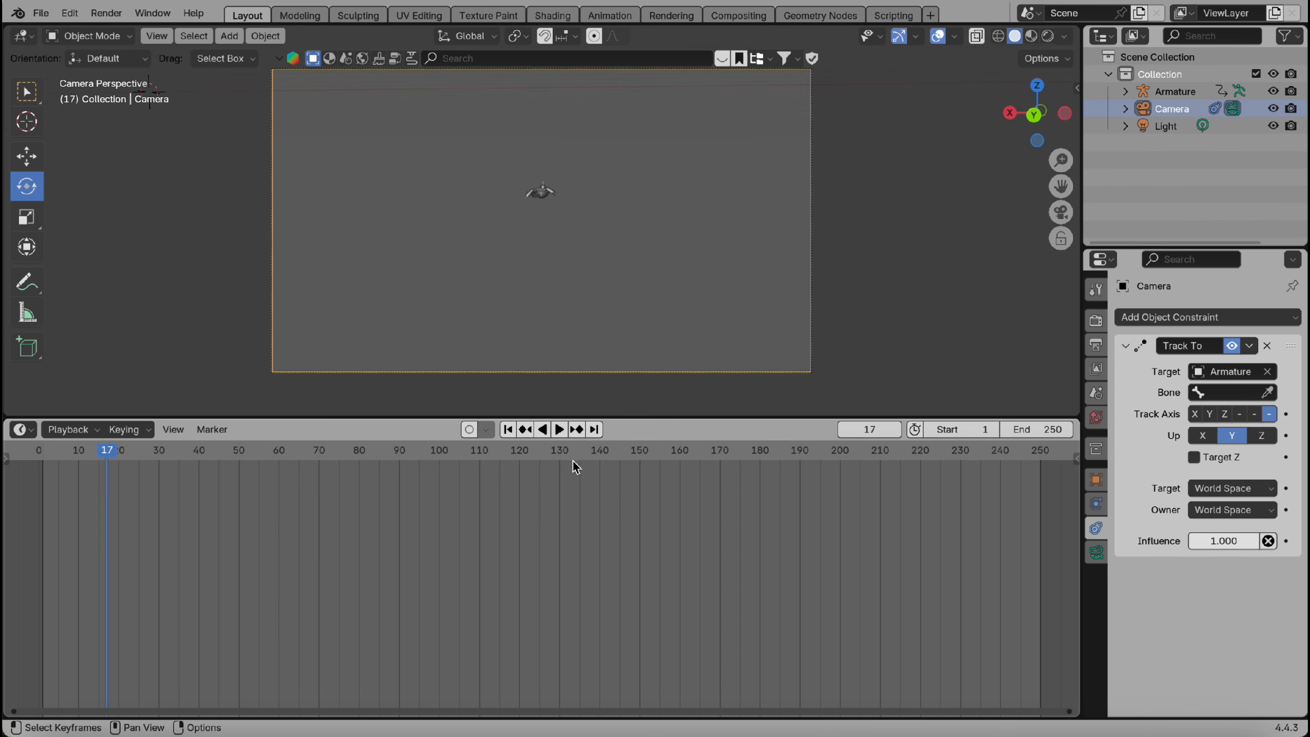
click(562, 434)
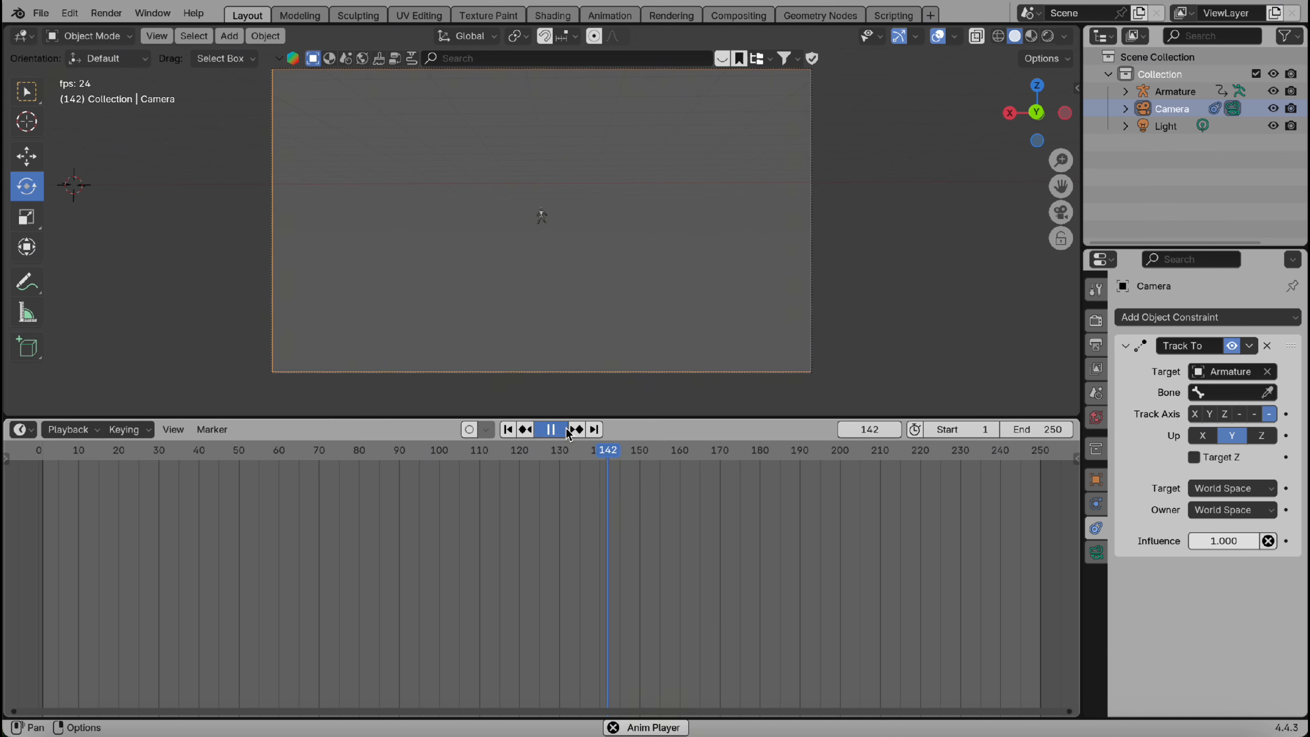
click(568, 433)
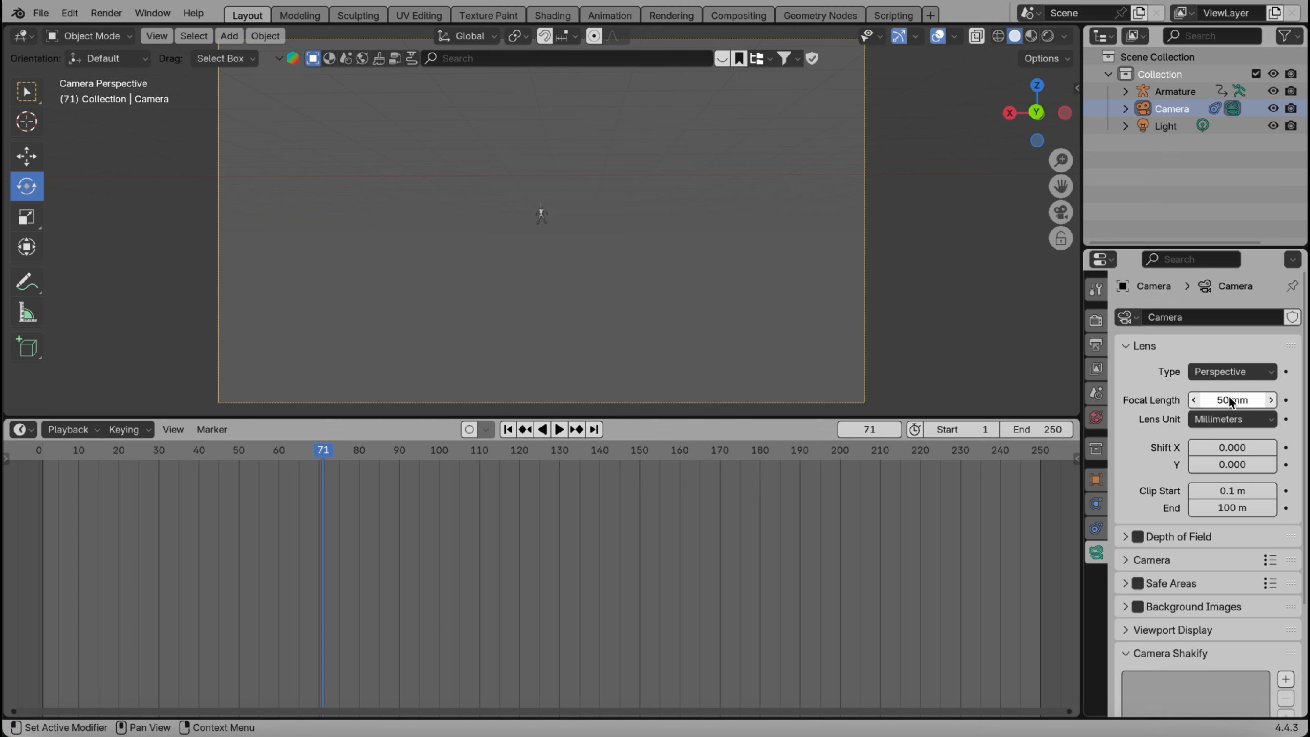
Keyframe the camera's focal length at 50 mm on frame 71 and at 238 mm on frame 99.
right_click(1231, 402)
click(1228, 395)
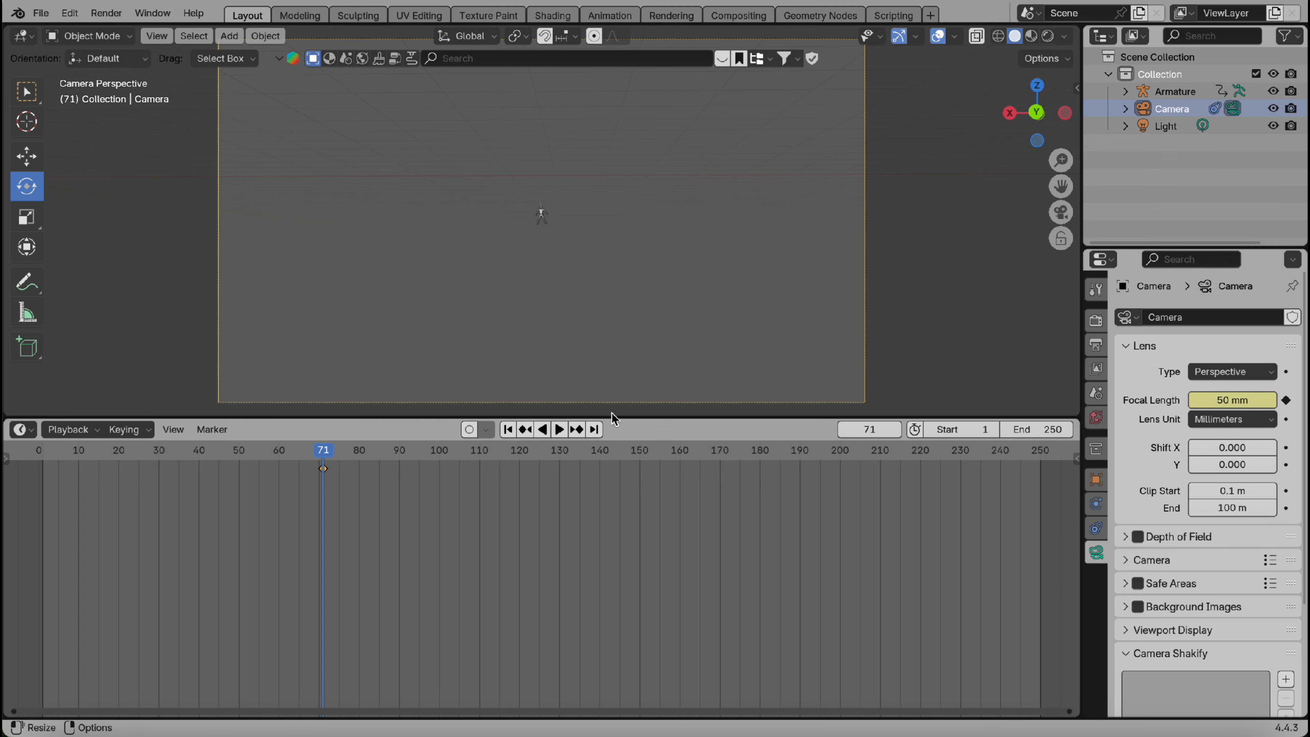
key(space)
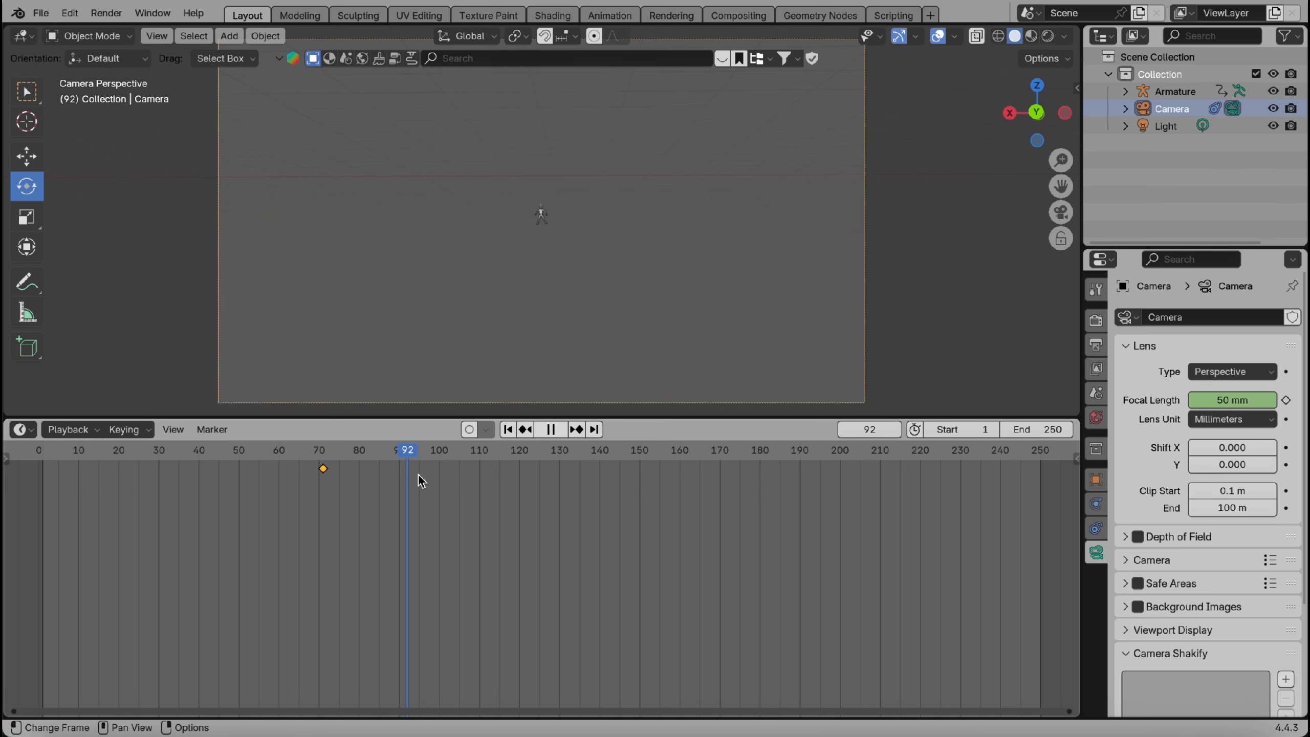
drag(487, 493, 439, 503)
key(space)
drag(1191, 401, 1259, 401)
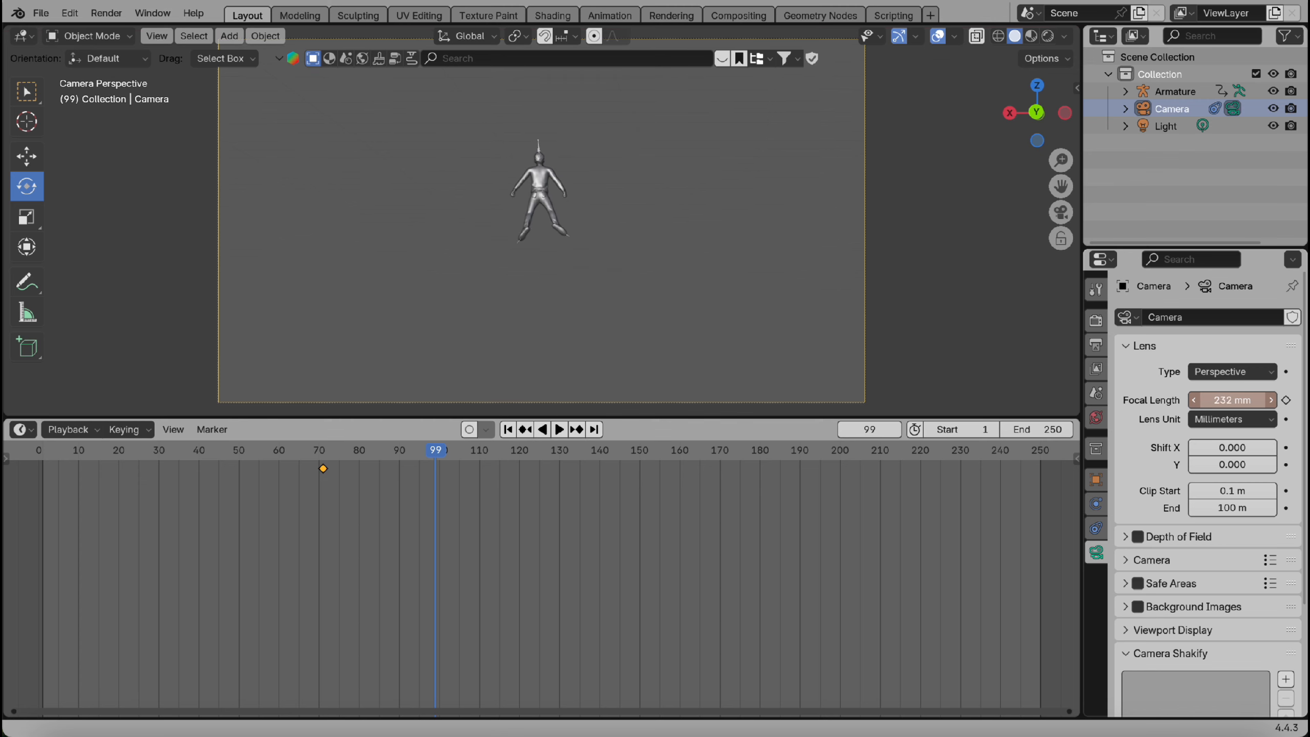
right_click(1231, 401)
click(1225, 401)
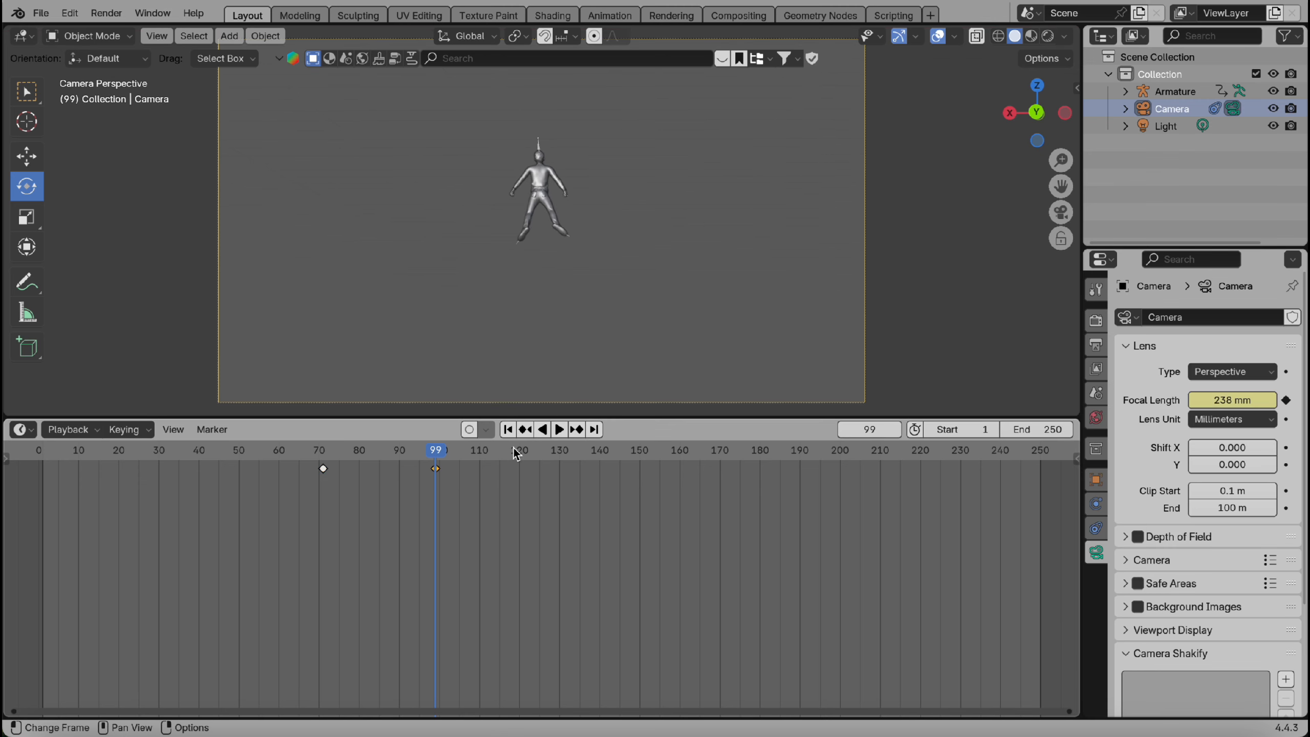
Go to frame 121, set the camera's focal length to 50 mm and keyframe it.
key(space)
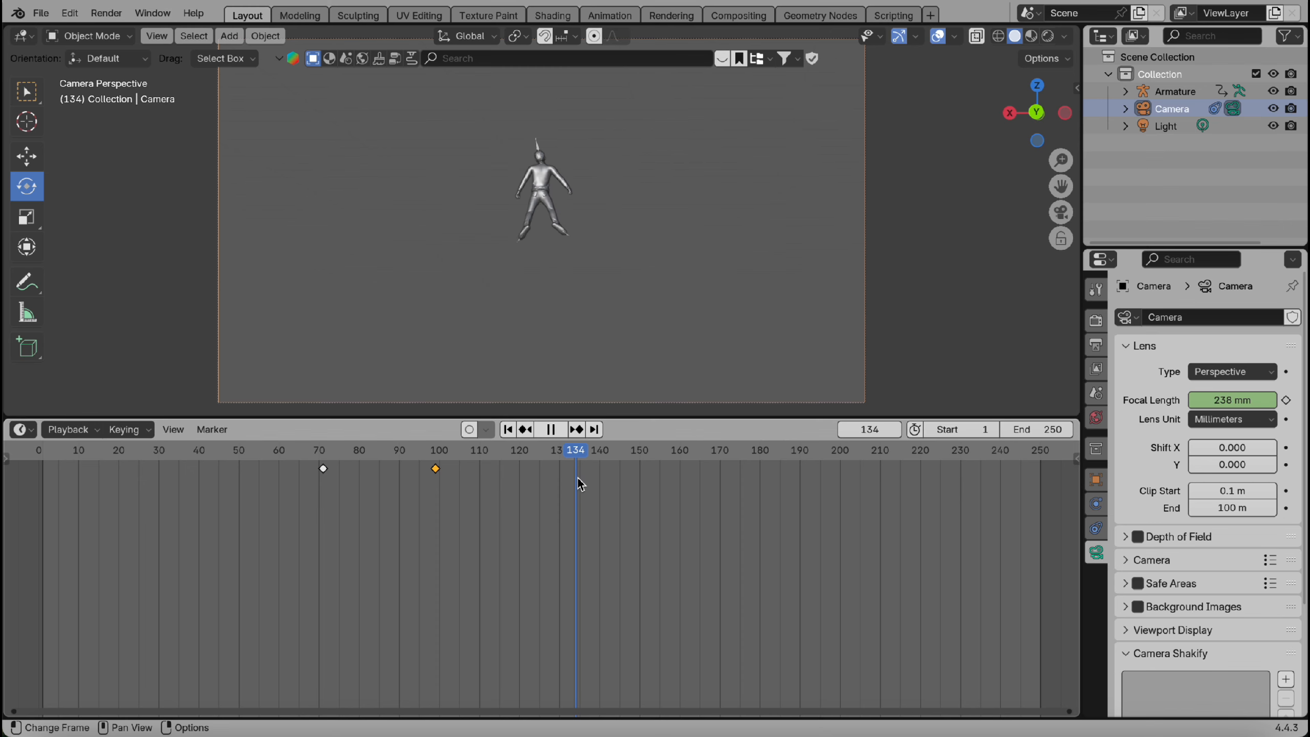
drag(578, 484, 525, 471)
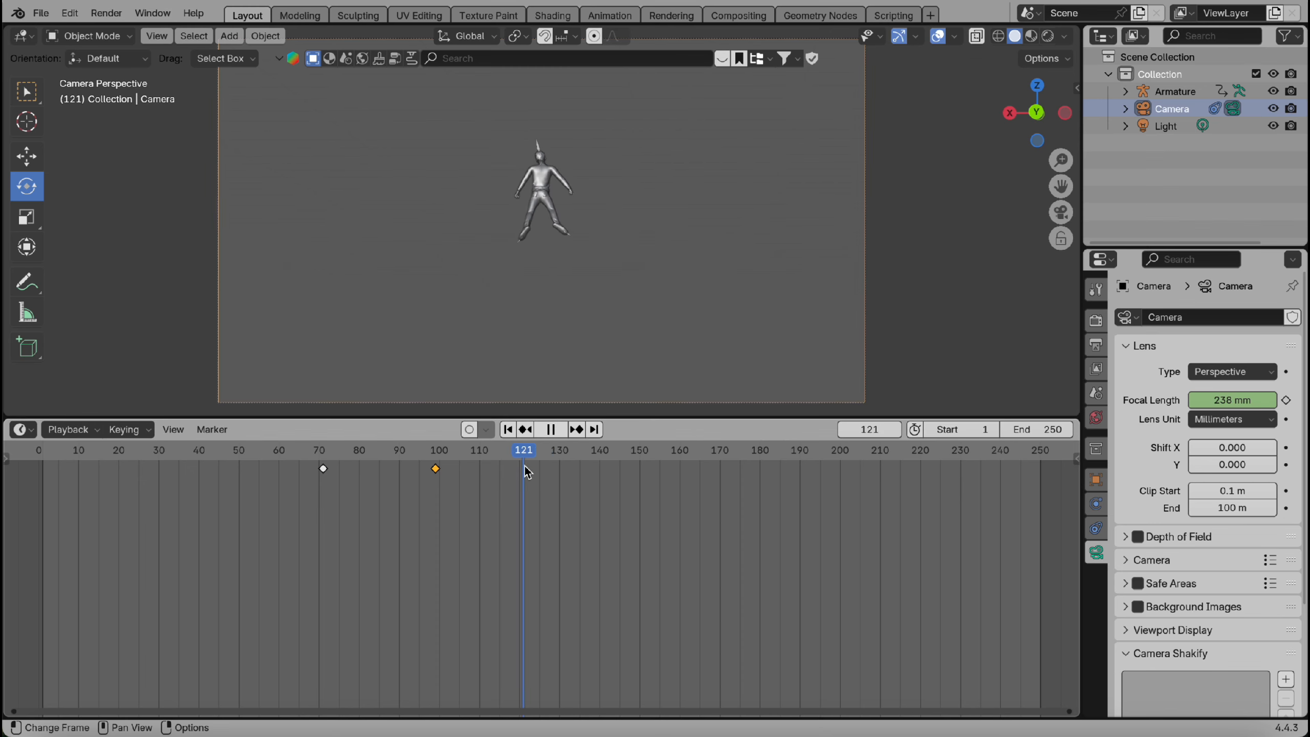
key(space)
click(1241, 401)
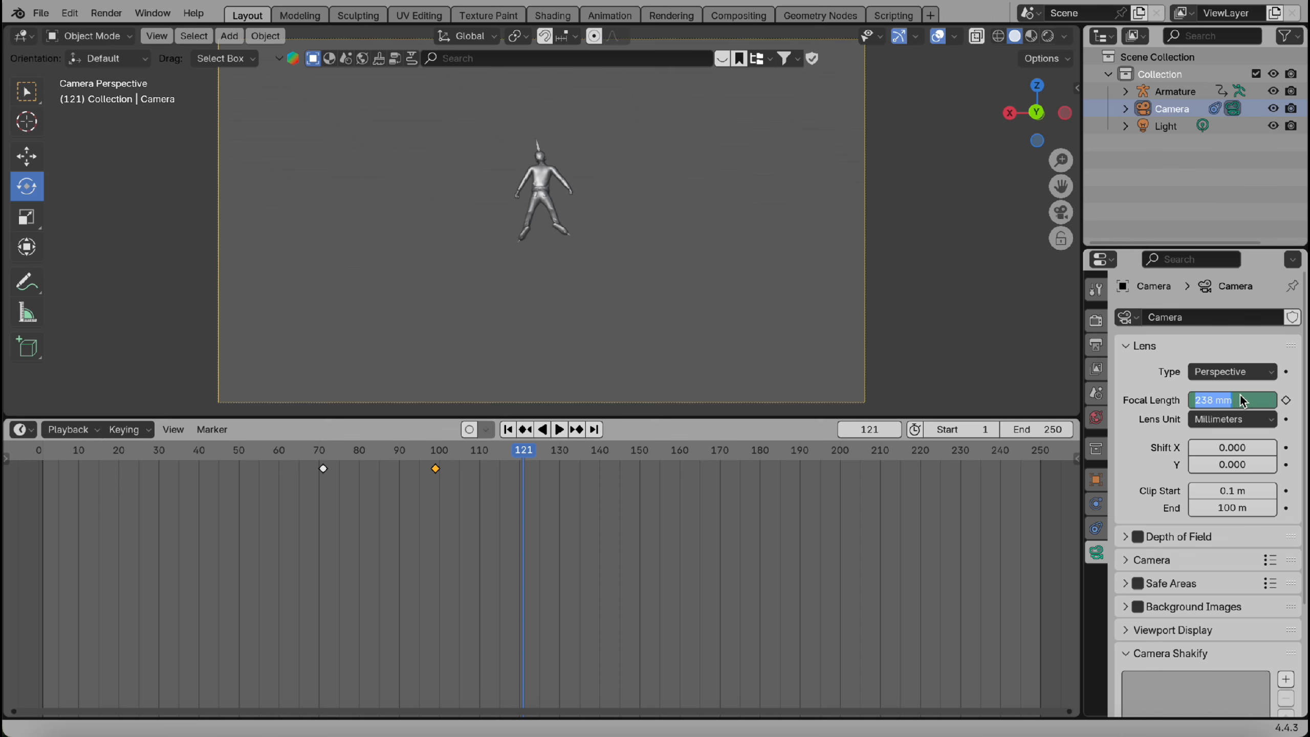
key(Return)
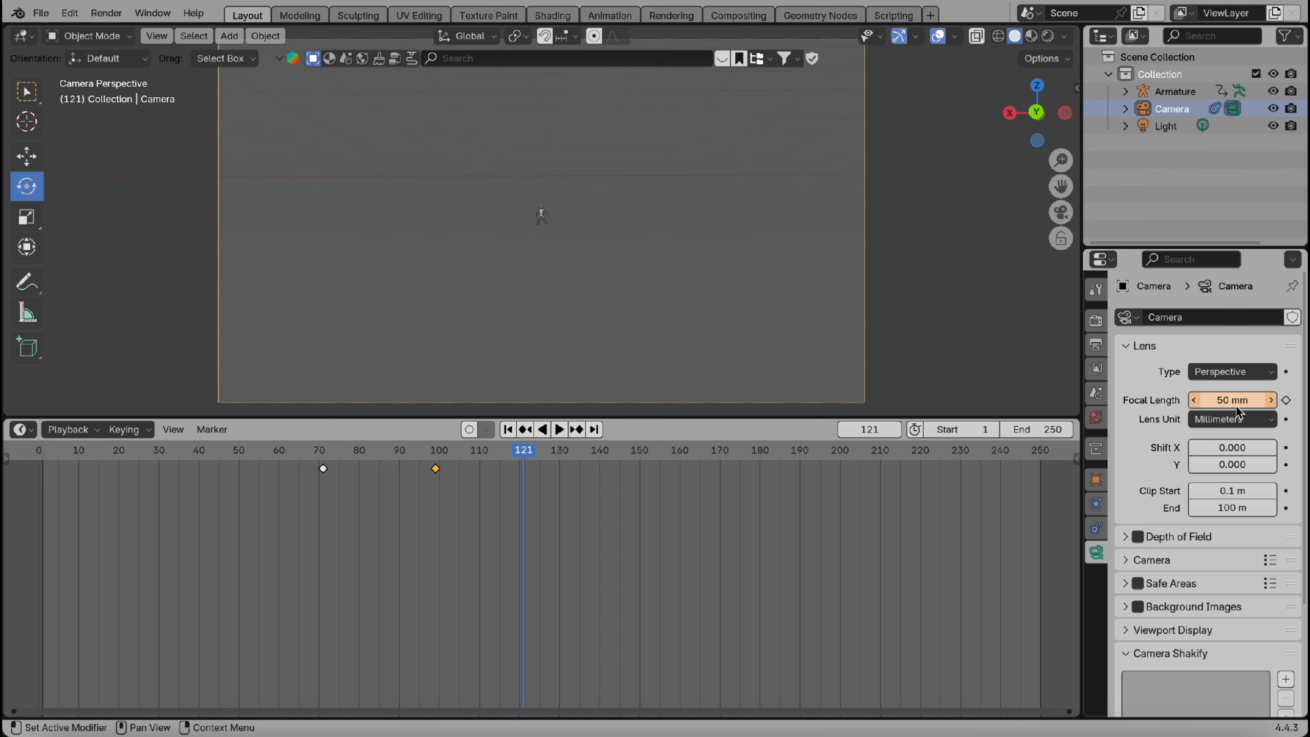
right_click(1234, 408)
click(1233, 405)
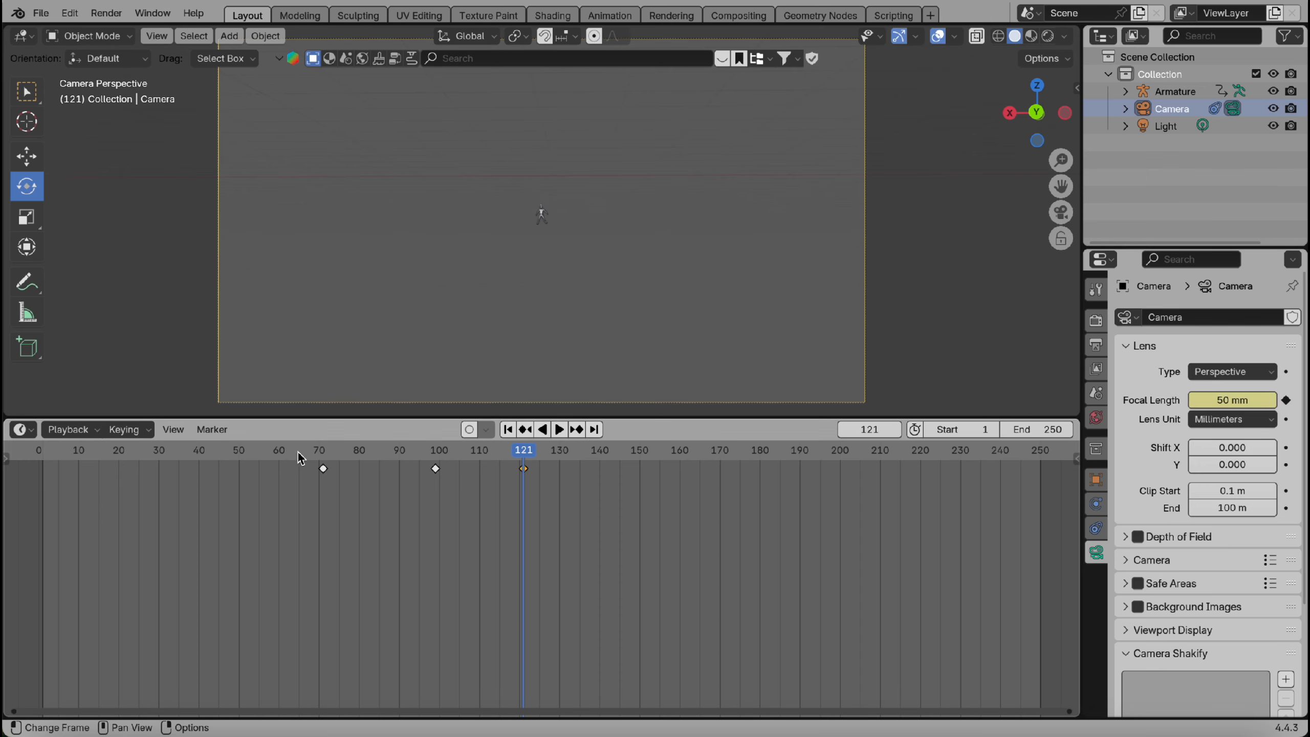
Play and scrub through the camera's zoom in and out, then return to frame 2.
click(297, 452)
click(561, 430)
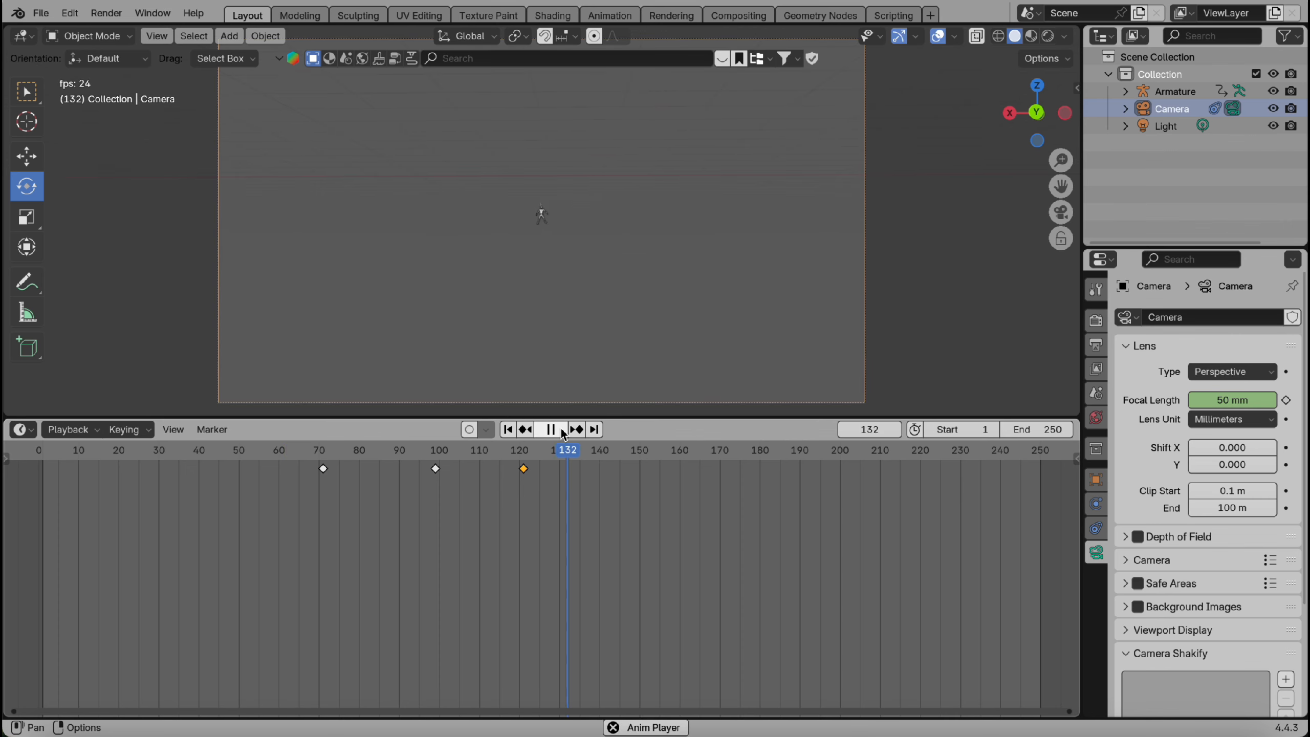
click(562, 431)
drag(654, 455, 518, 486)
key(space)
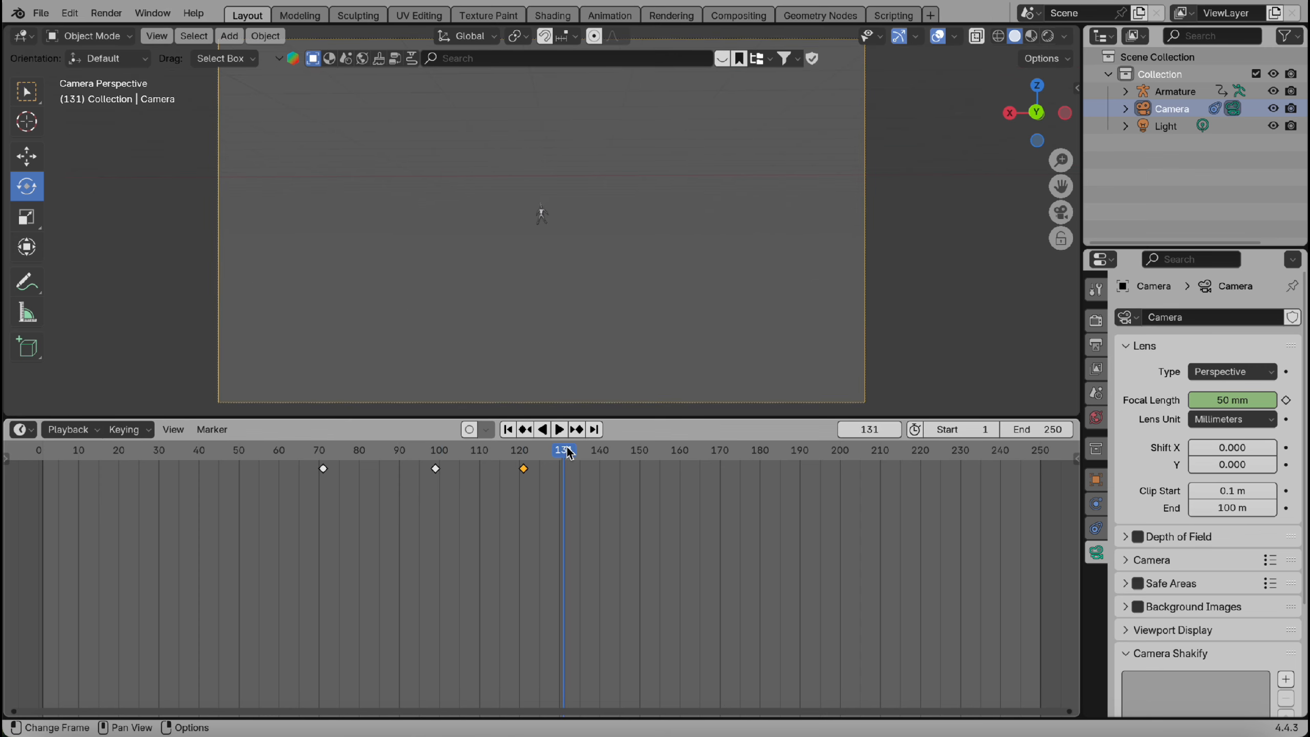
drag(567, 453, 272, 460)
drag(87, 473, 46, 489)
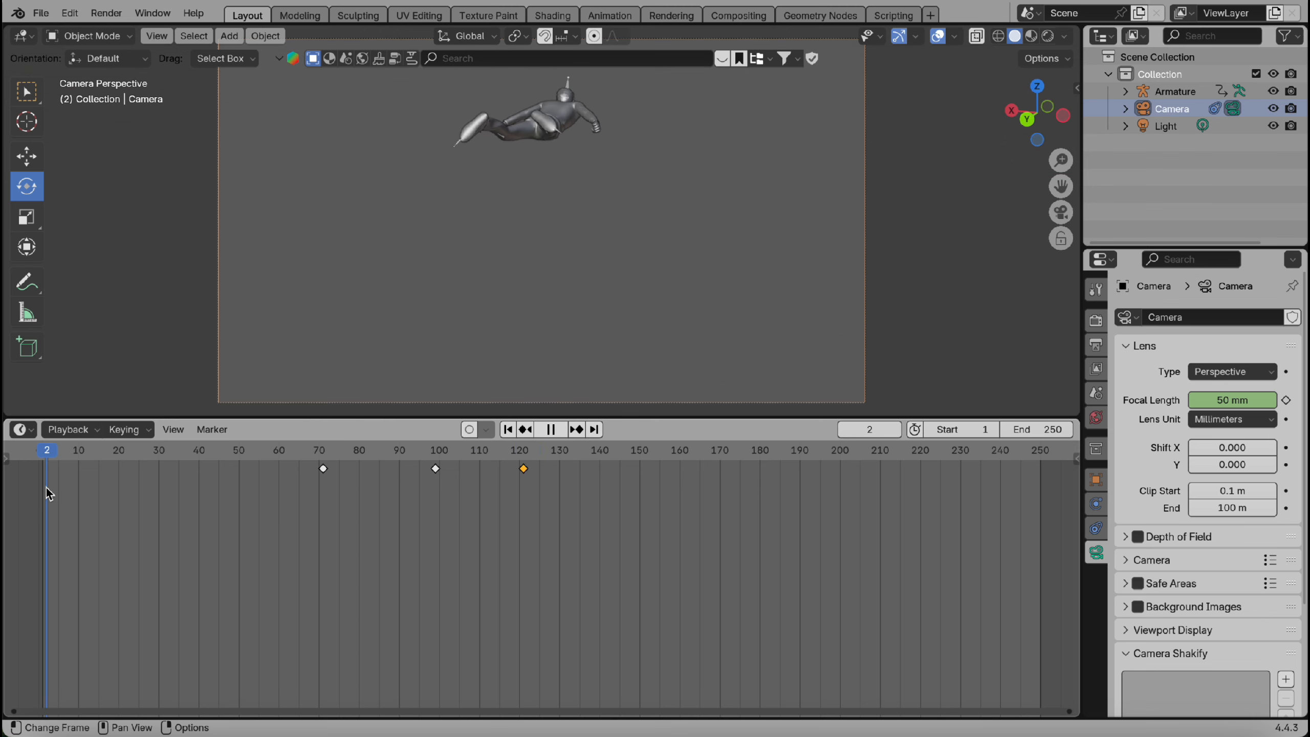
Add a Camera Shakify shake to the camera and set its type to Spaceship Shake (2D).
scroll(1124, 496, down, 5)
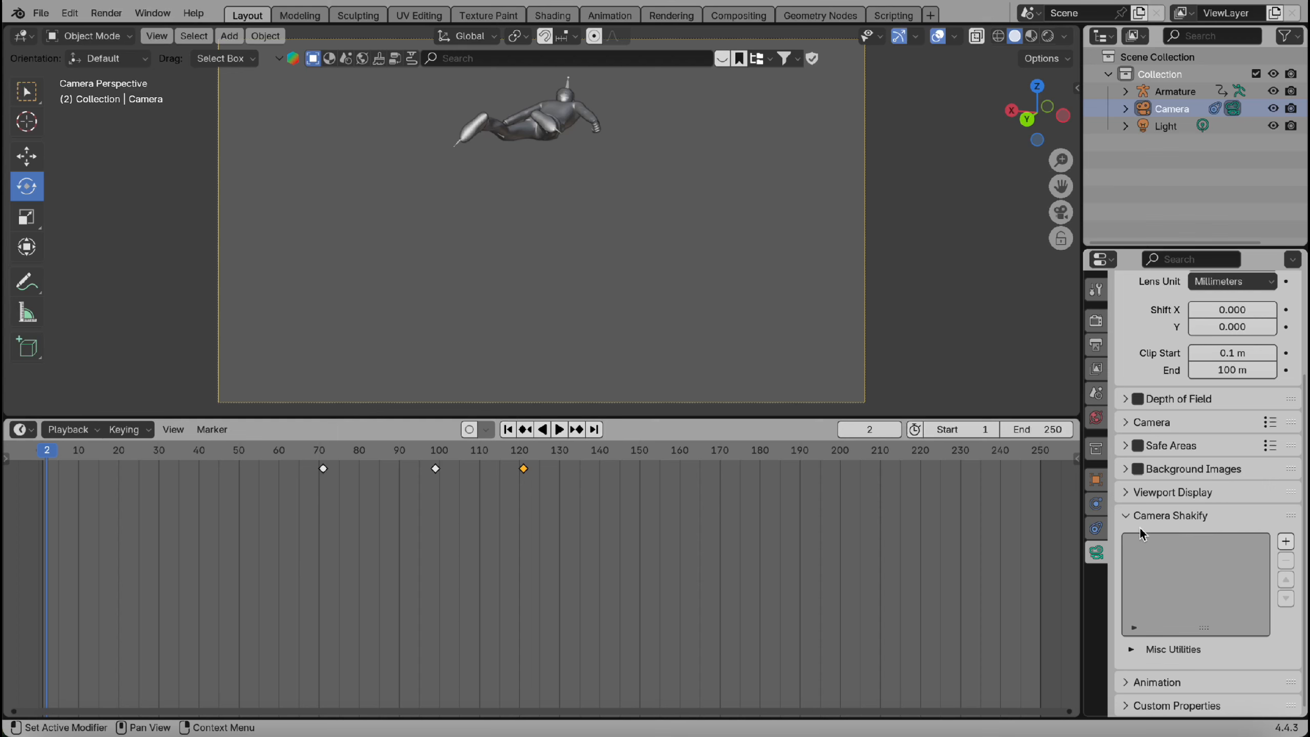
click(1286, 541)
scroll(1263, 545, down, 3)
click(1247, 585)
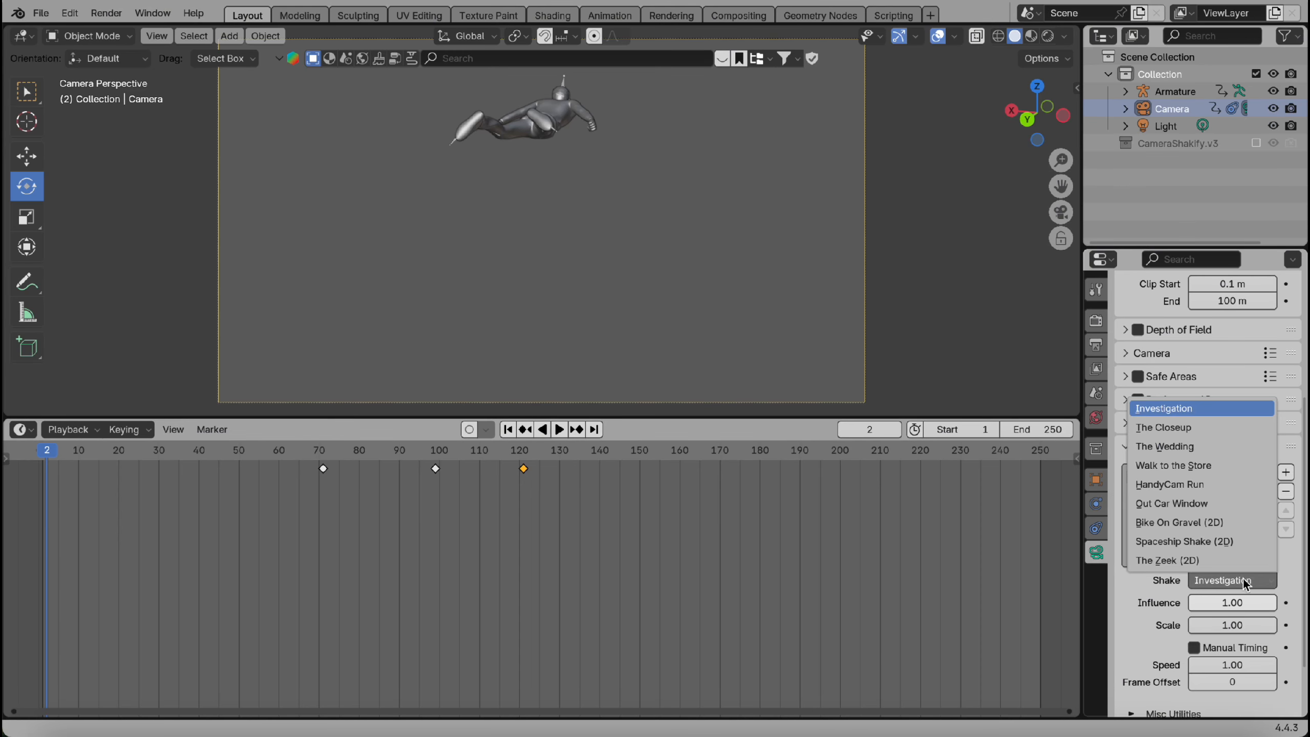
click(1195, 543)
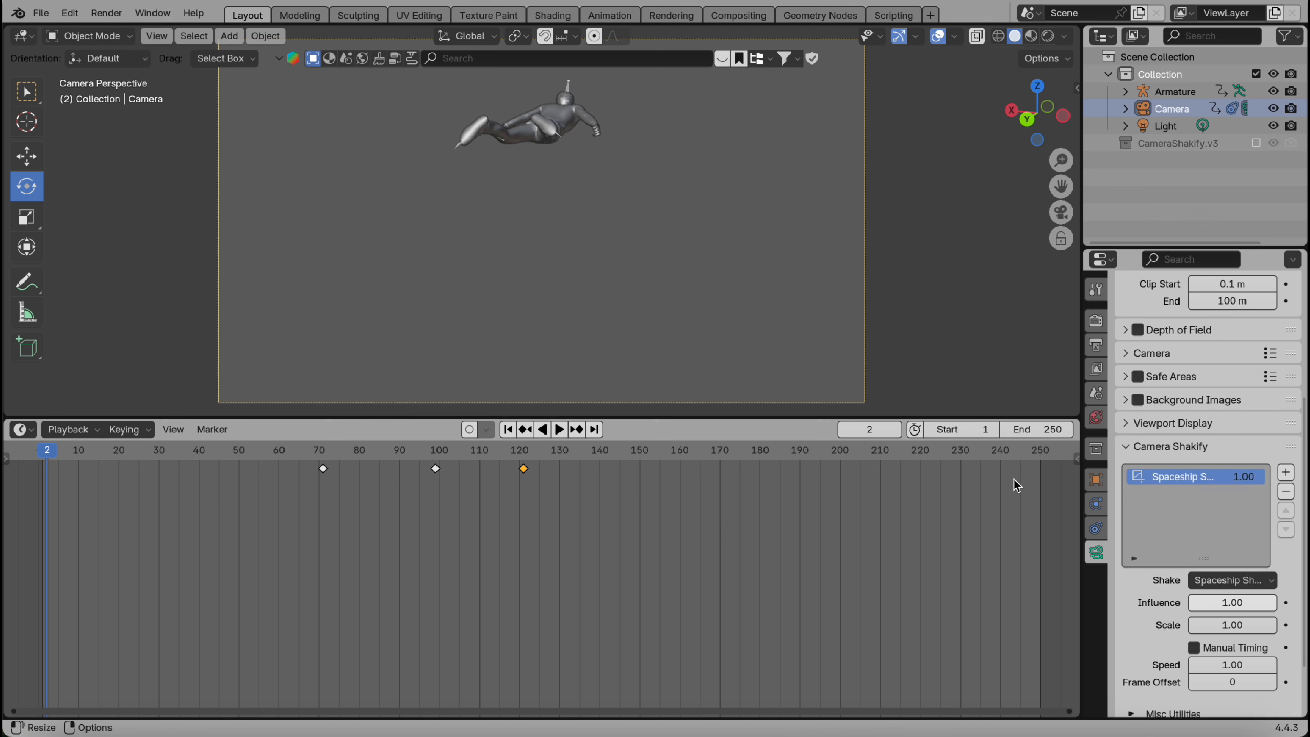
Play the animation to check the camera shake, then return to frame 1.
click(560, 430)
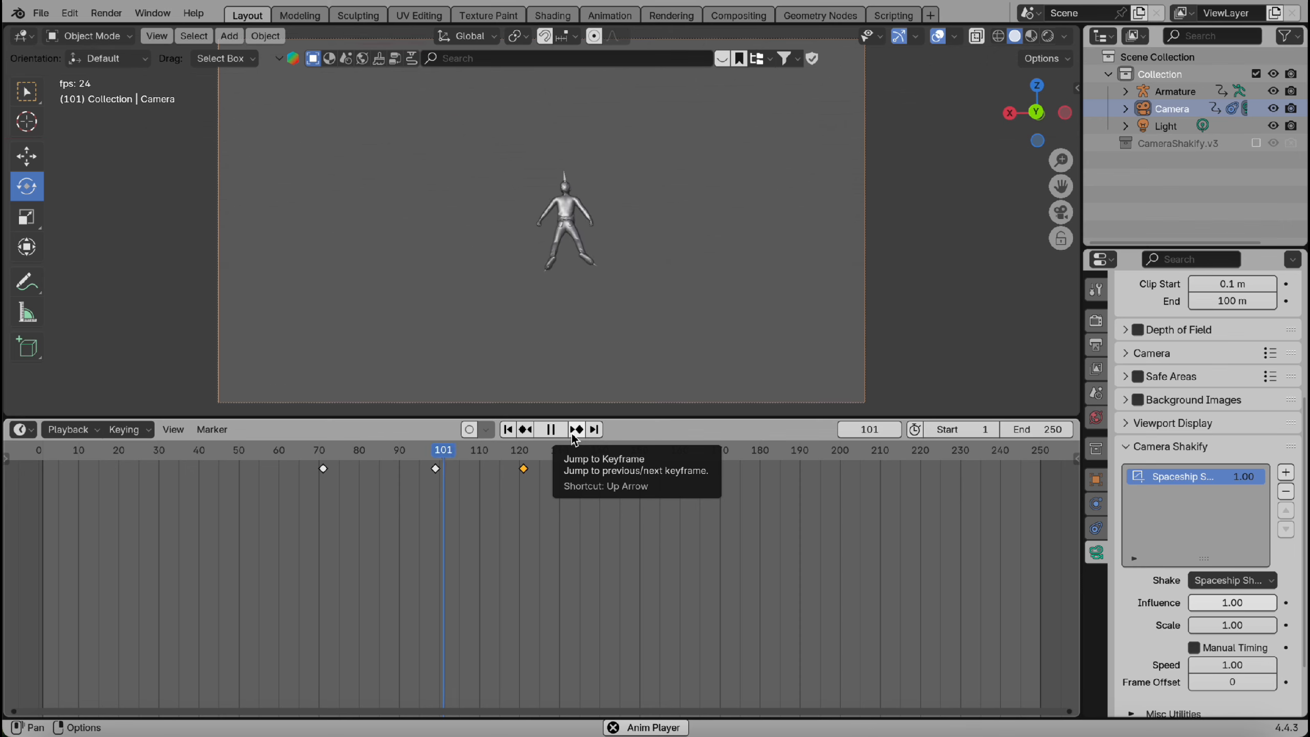
click(575, 434)
drag(644, 451, 47, 520)
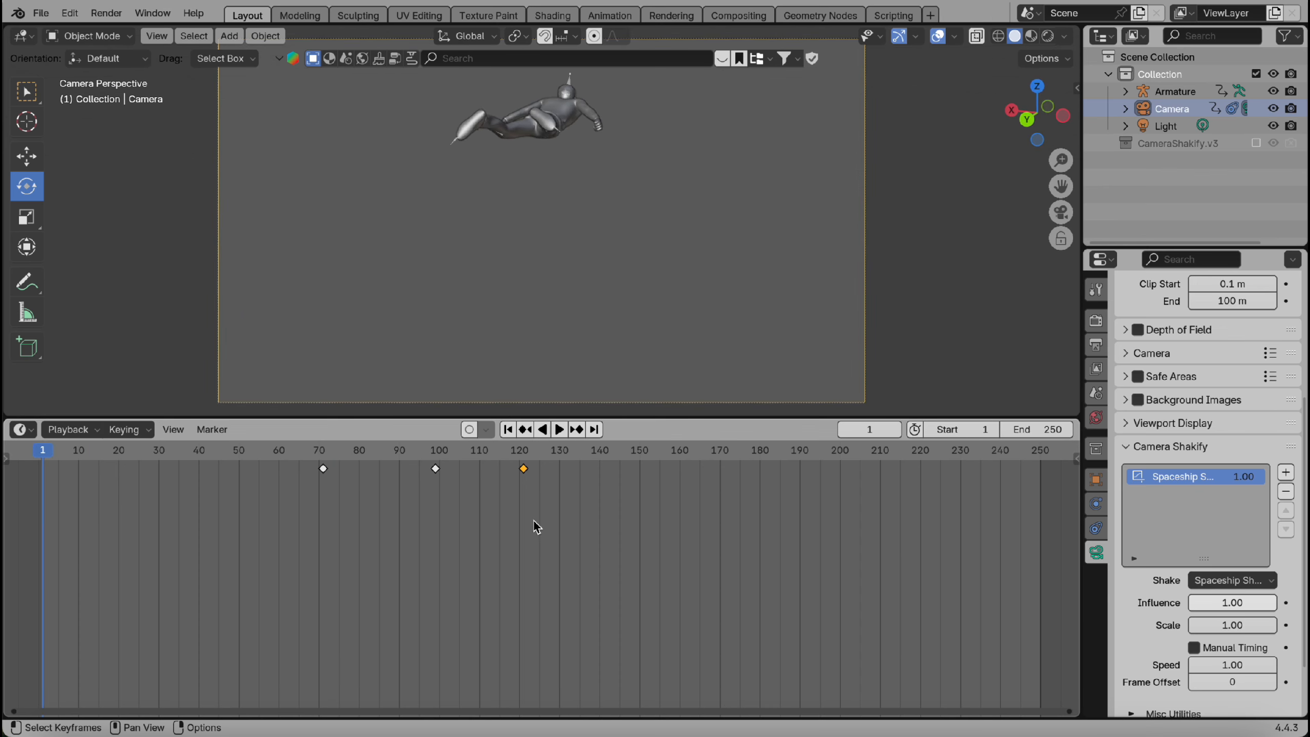
Insert a keyframe for the Spaceship Shake's influence of 1.00 at frame 1.
right_click(1229, 580)
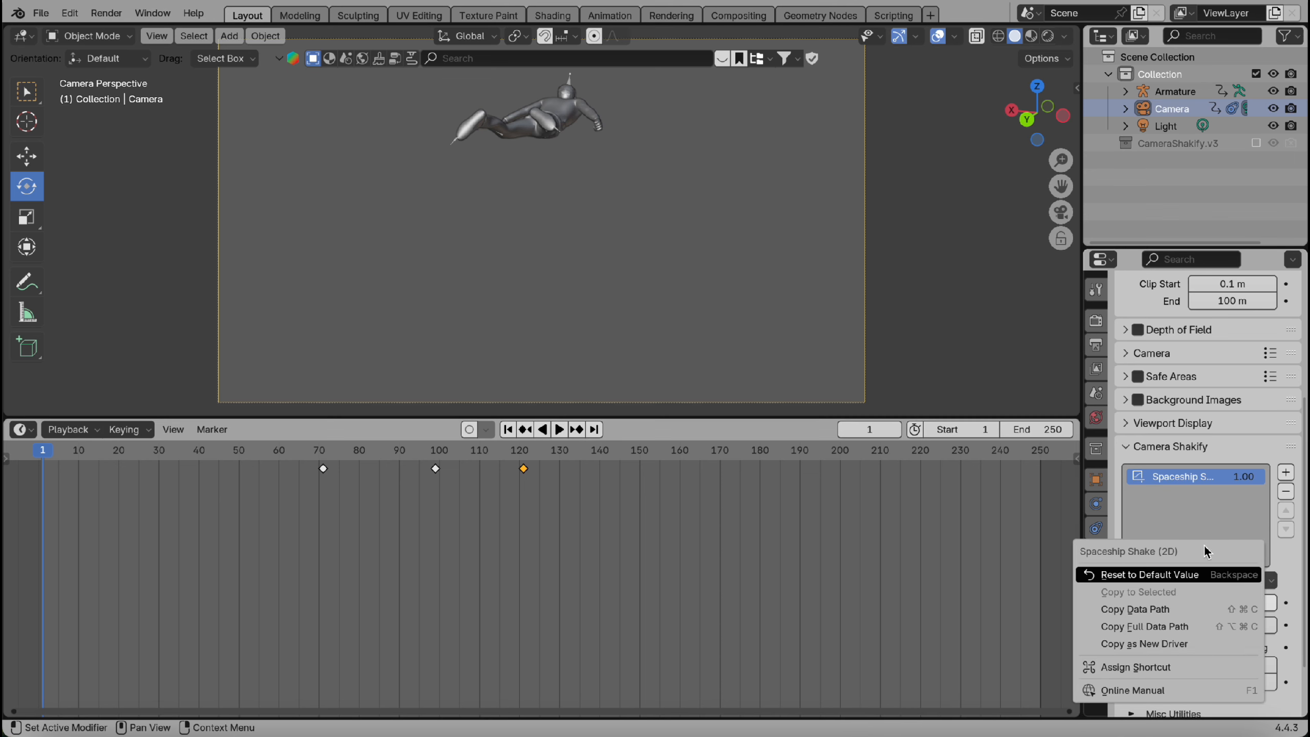
right_click(1215, 602)
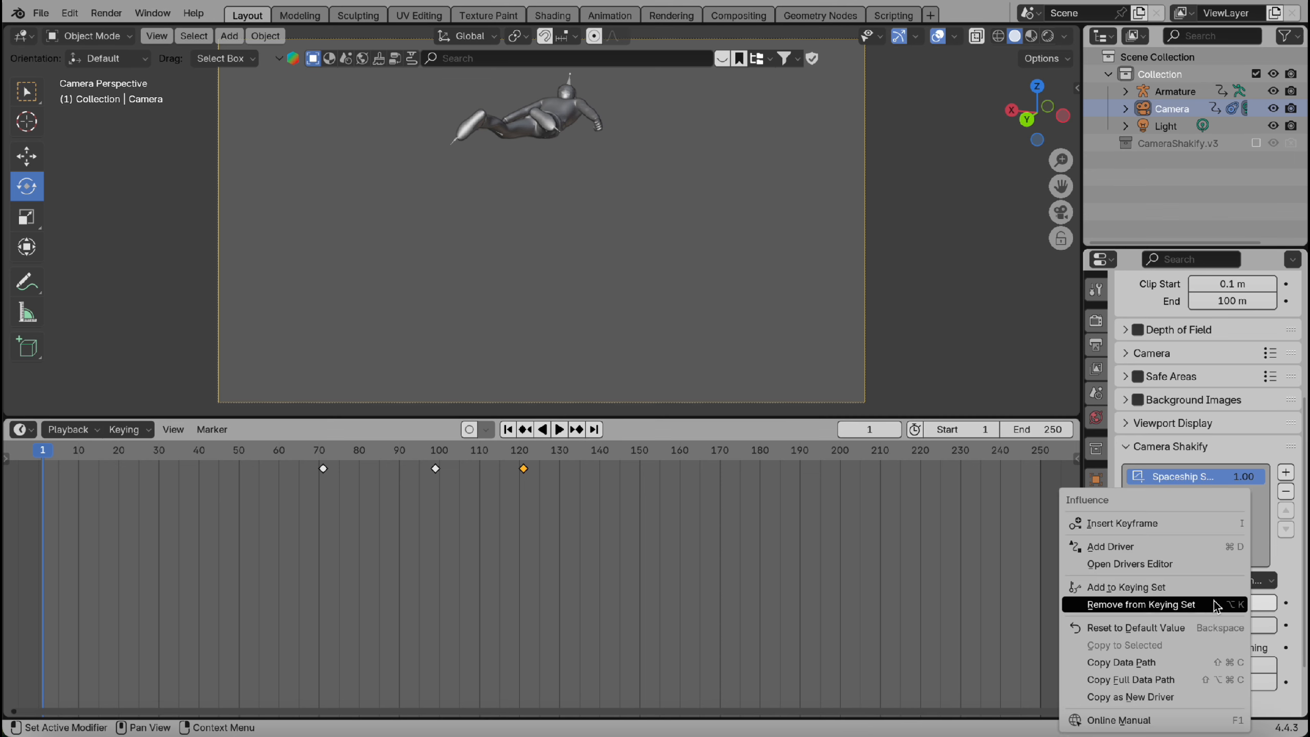
click(1178, 530)
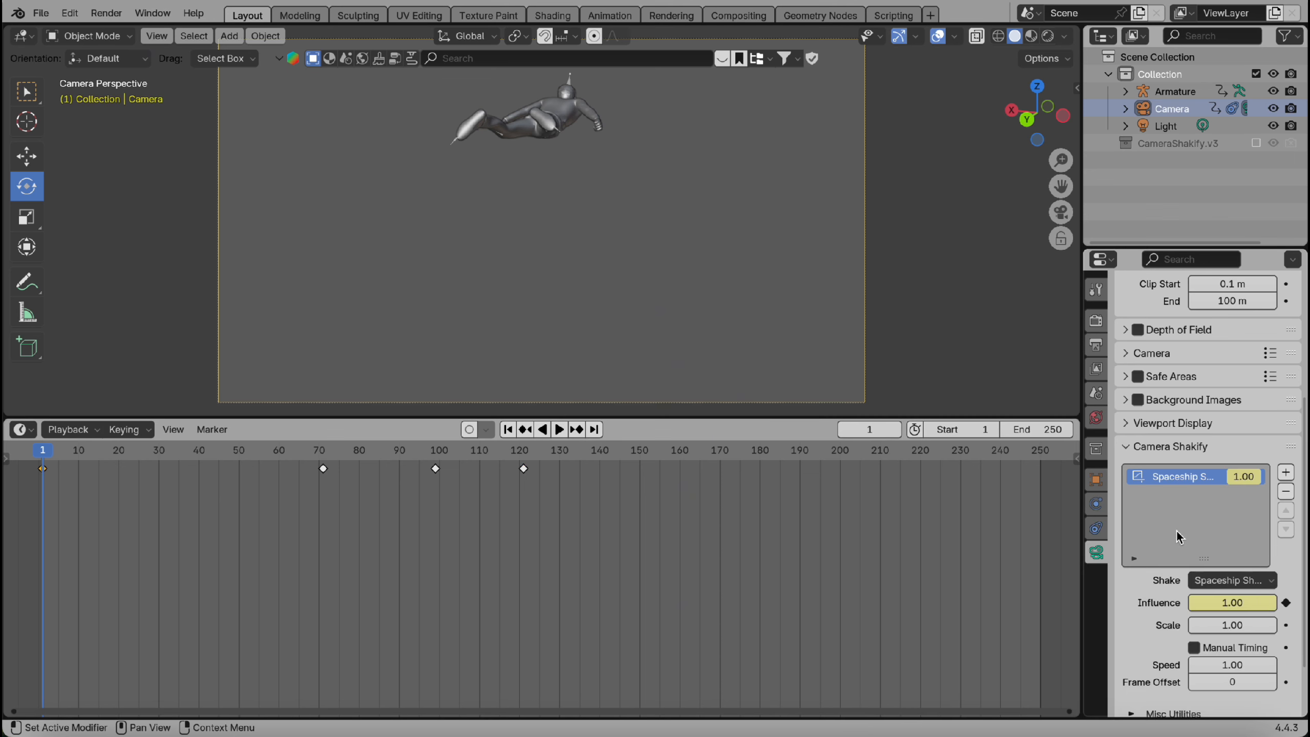
Insert a keyframe for the Spaceship Shake's influence of 1.00 at frame 52.
key(space)
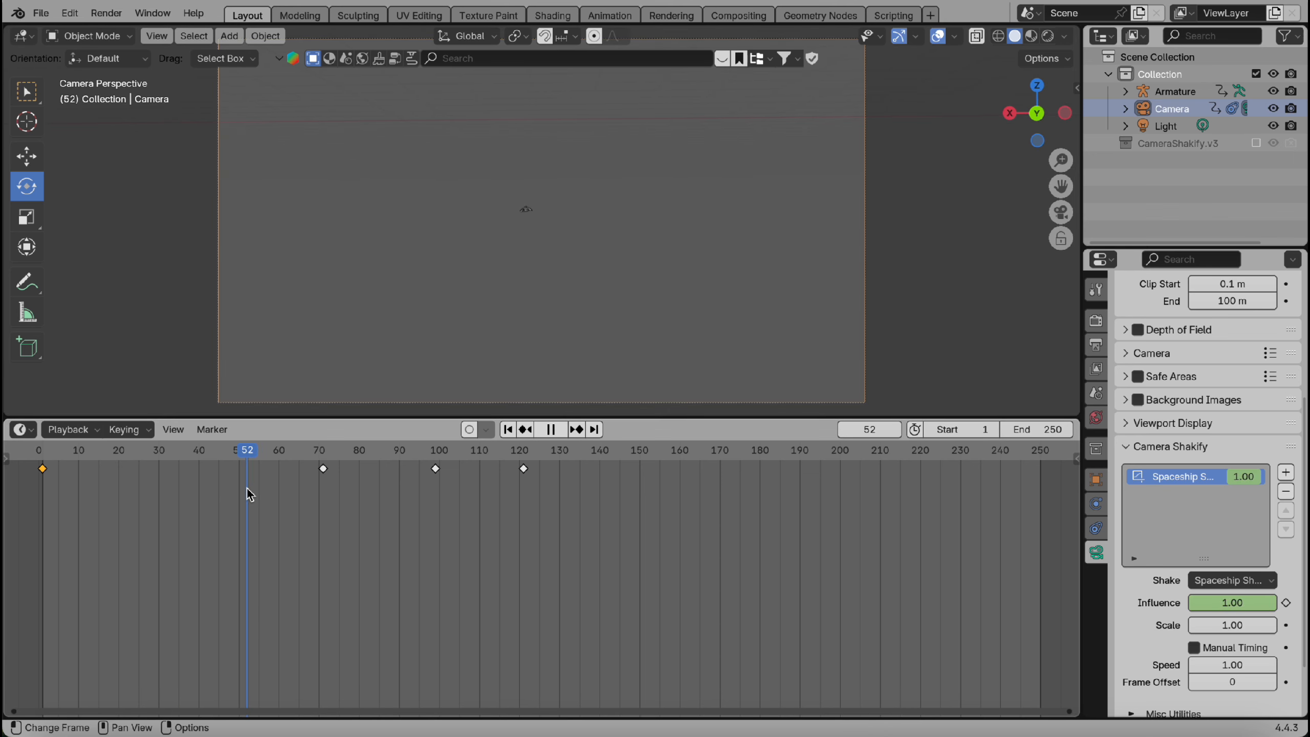
right_click(1229, 602)
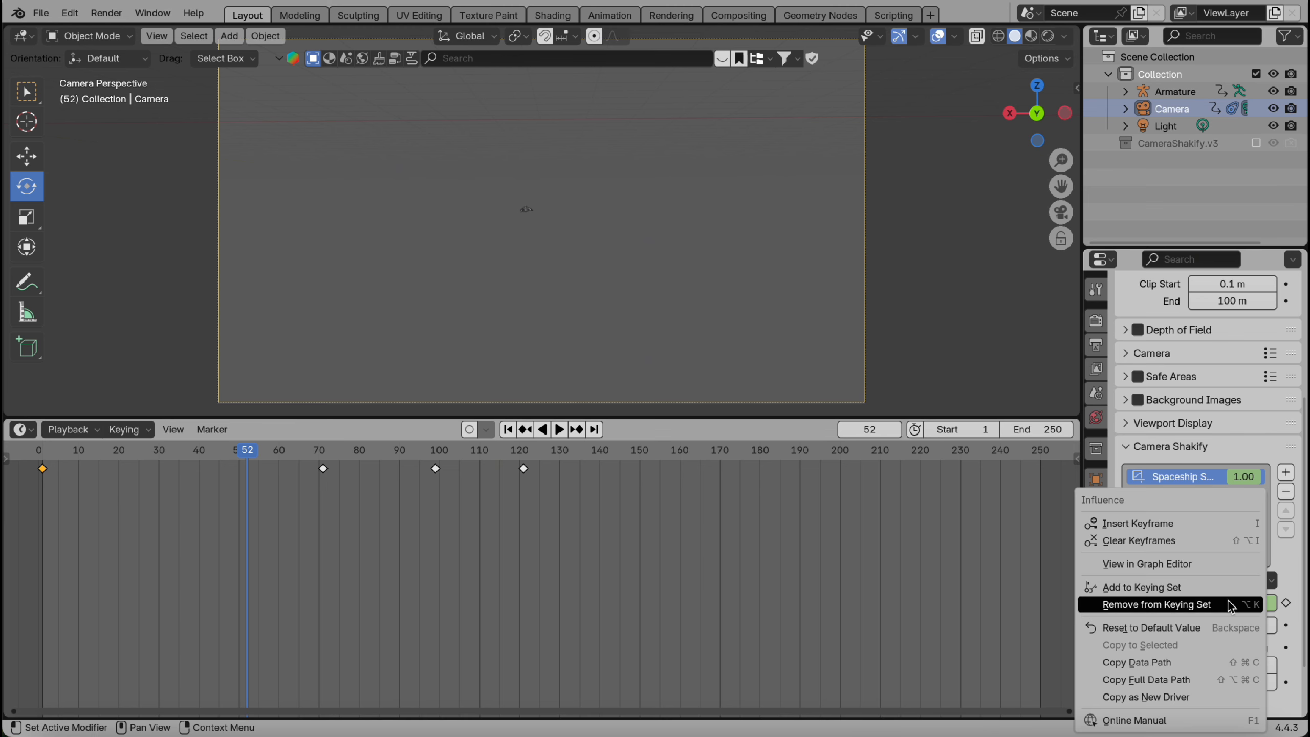
click(1182, 525)
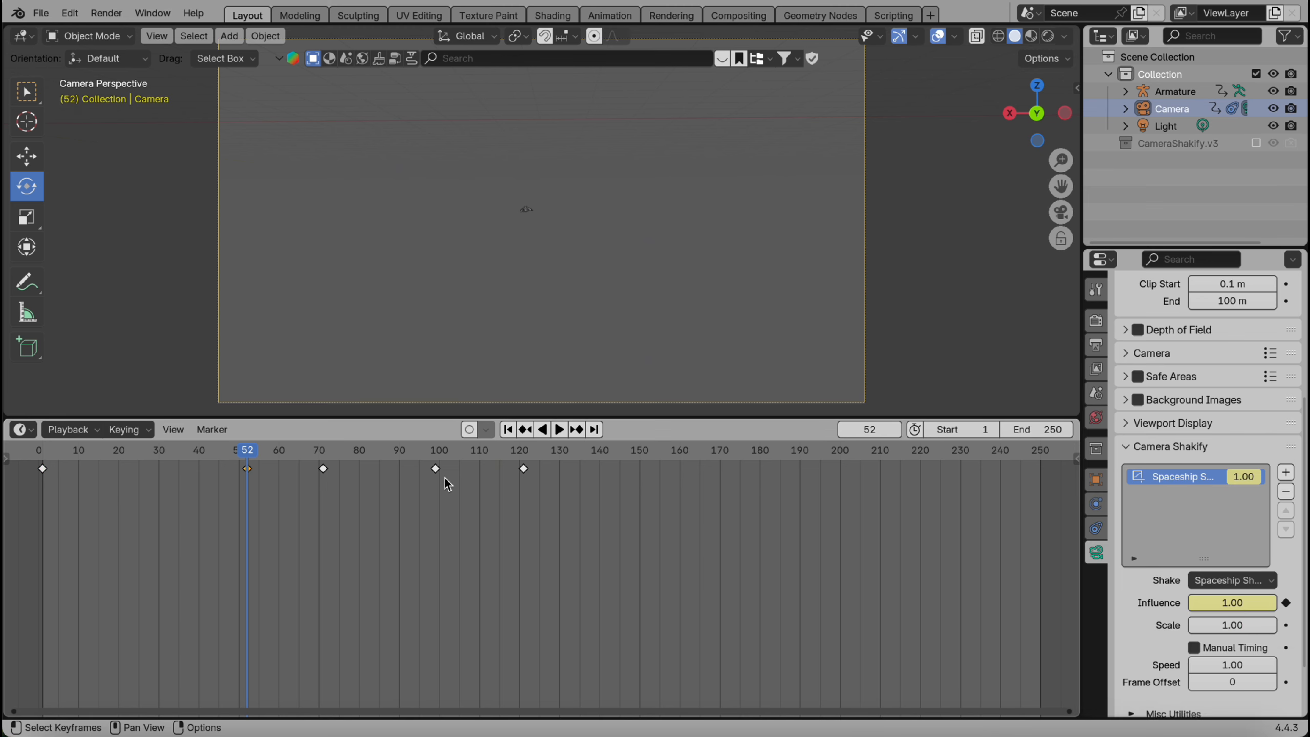
Set the Spaceship Shake's influence to 0.28 at frame 77 and insert a keyframe for it.
key(space)
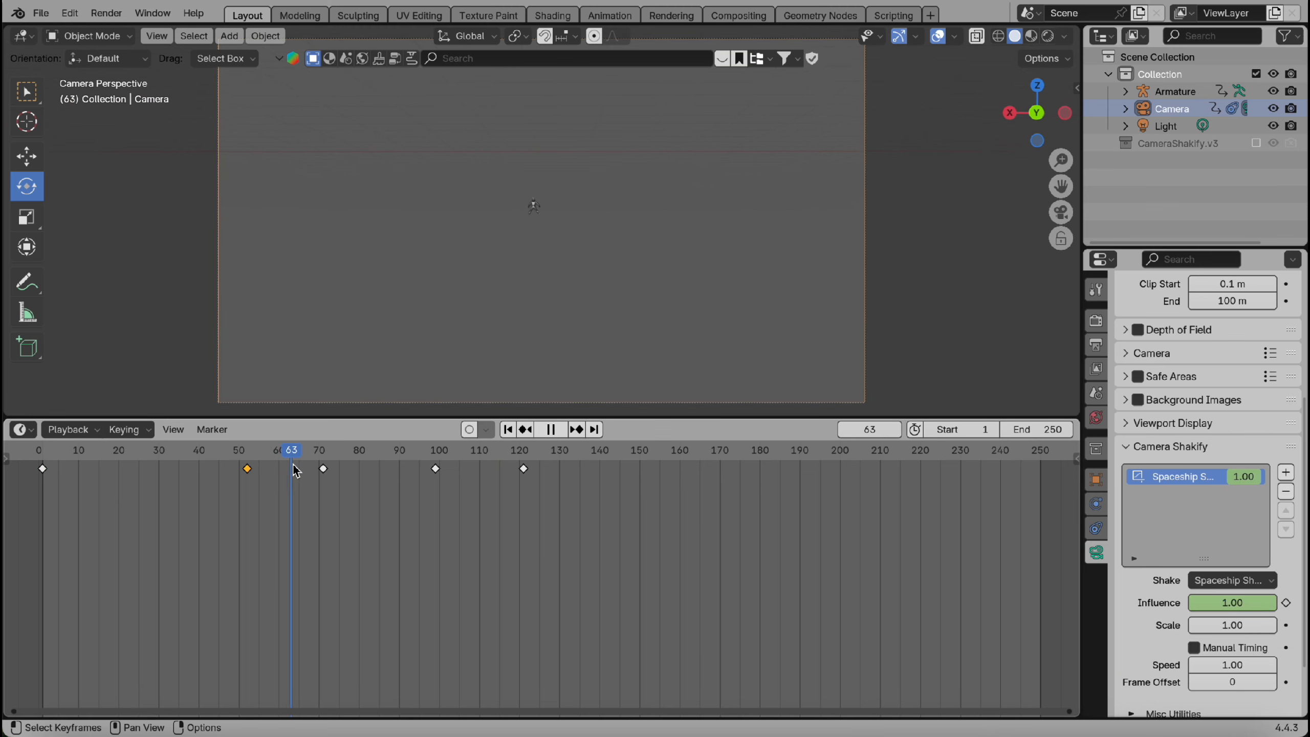
drag(368, 515, 348, 517)
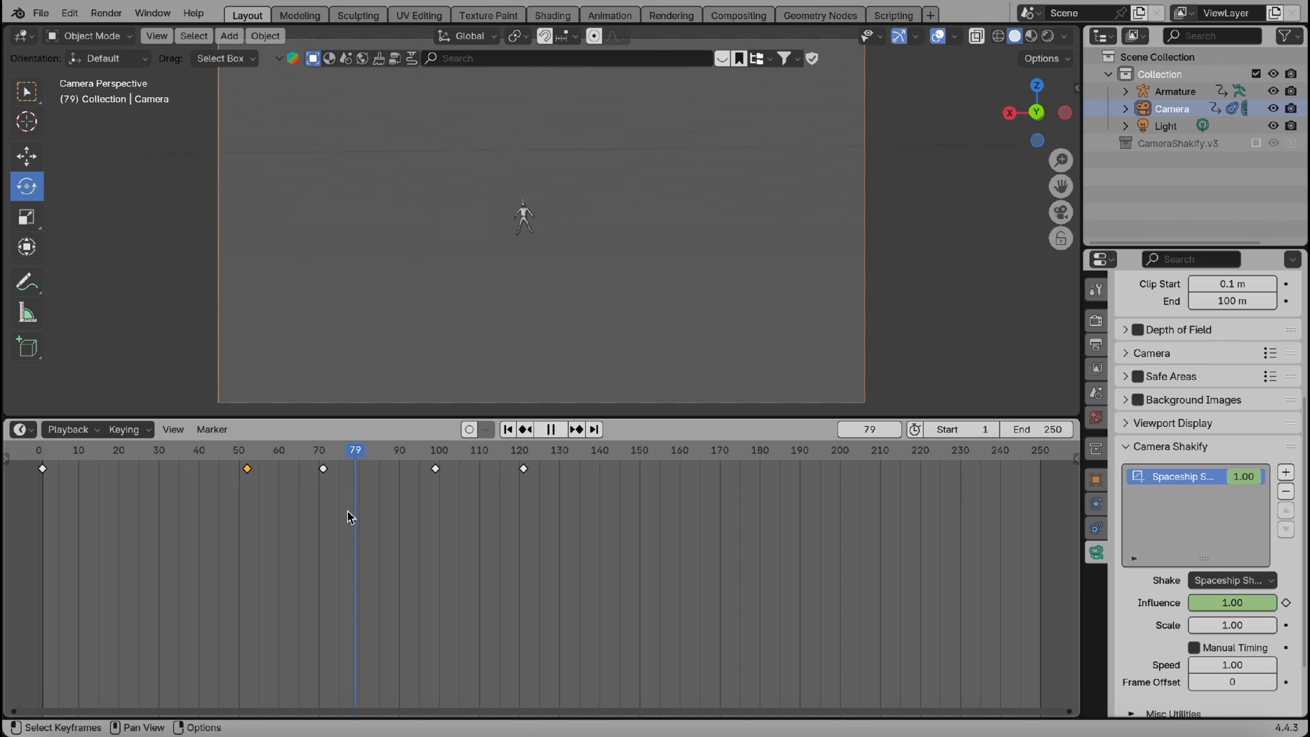
drag(1254, 607, 1216, 603)
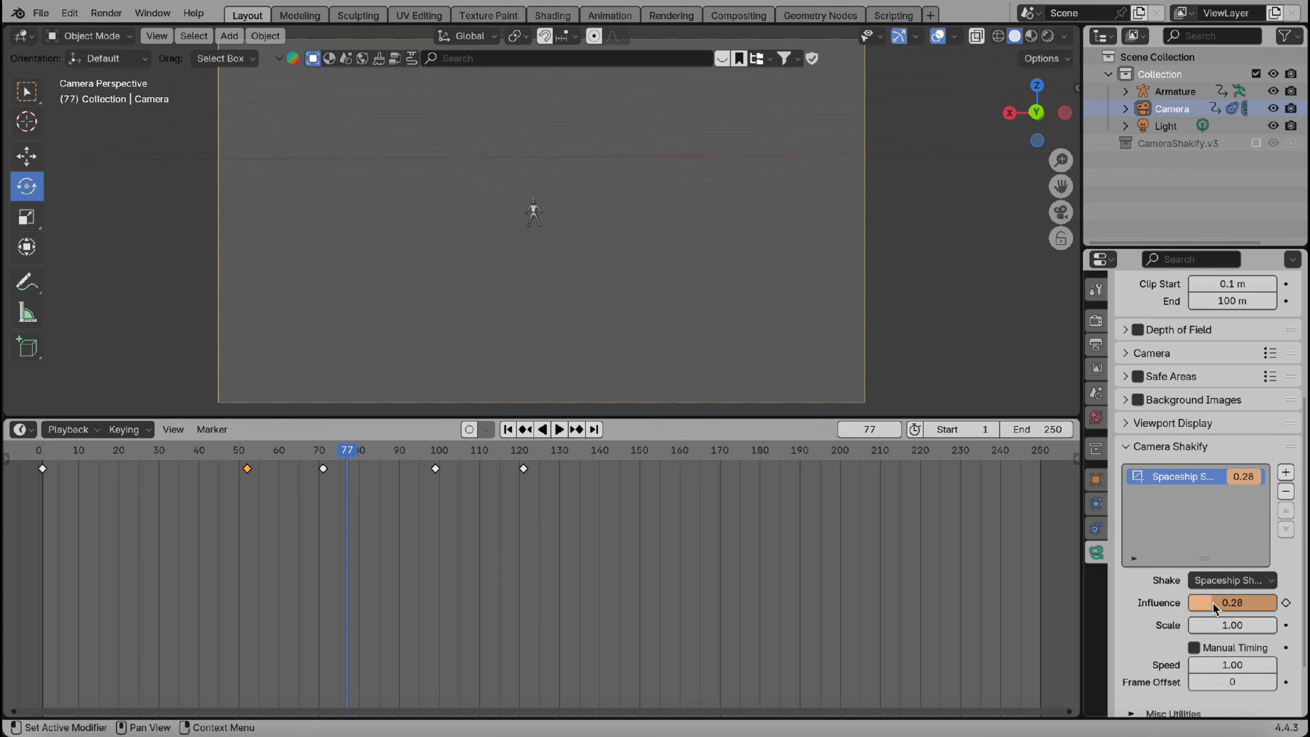
right_click(1217, 604)
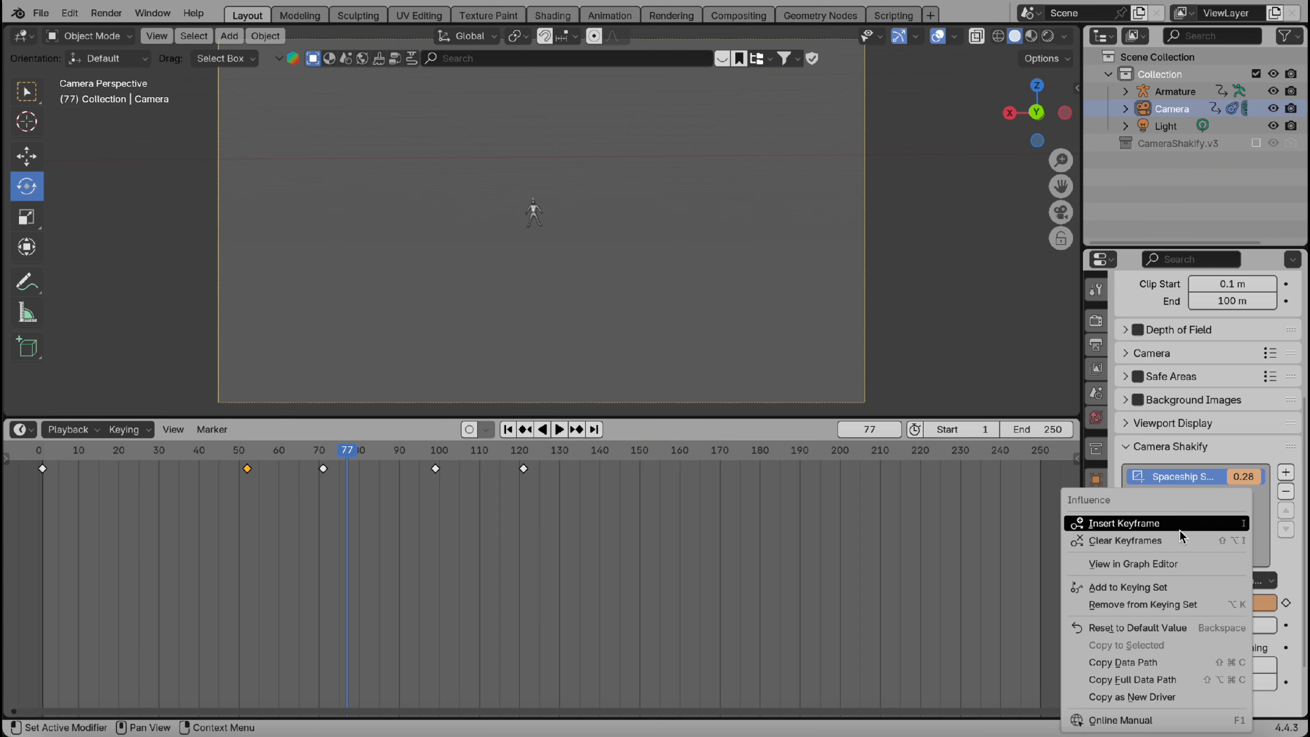
click(1179, 523)
Play and scrub through the animation to check the keyframed camera shake, stopping at frame 130.
click(559, 430)
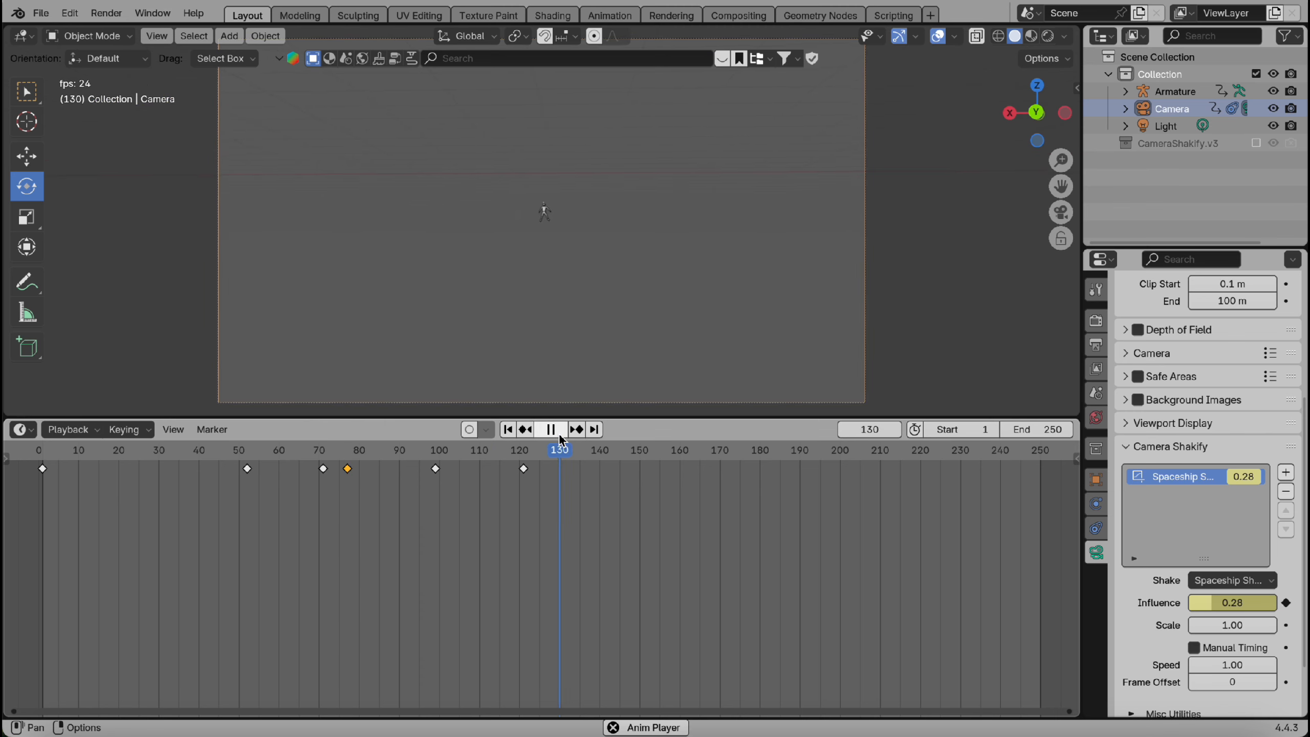
click(560, 435)
drag(636, 459, 46, 474)
click(552, 434)
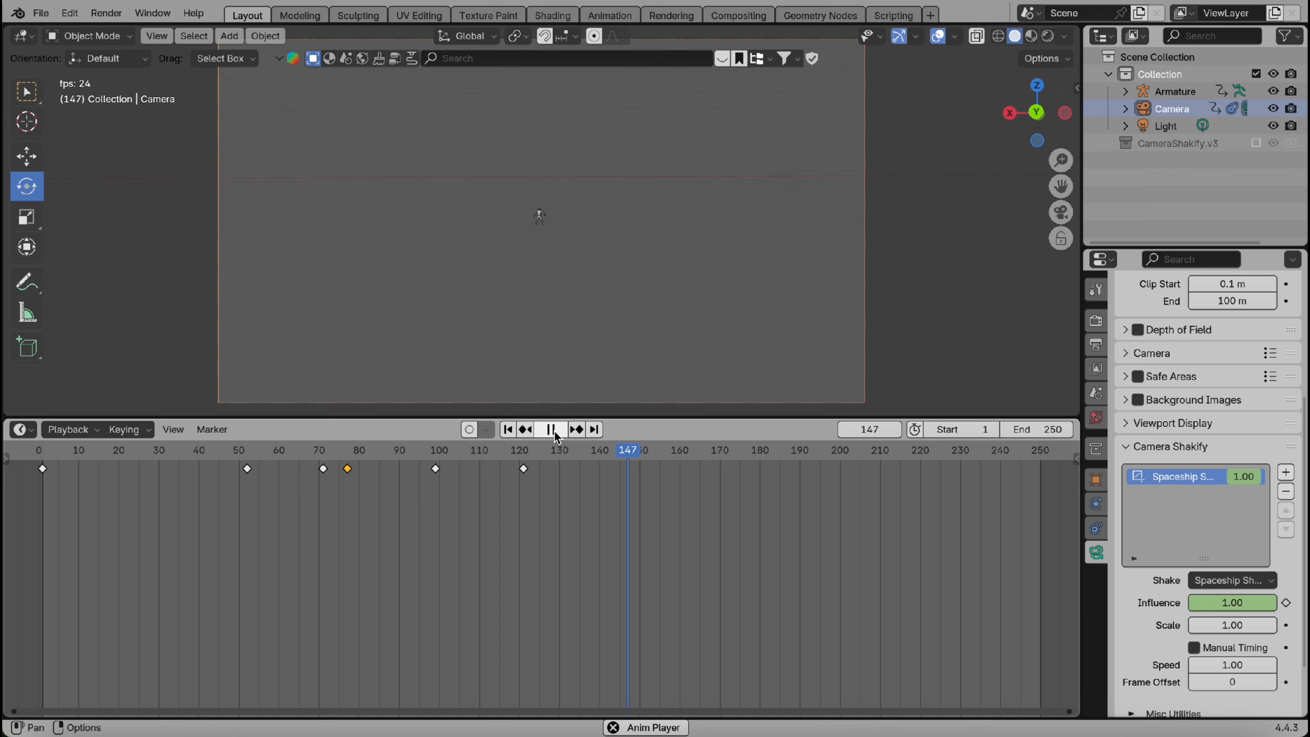
click(551, 429)
drag(644, 456, 563, 465)
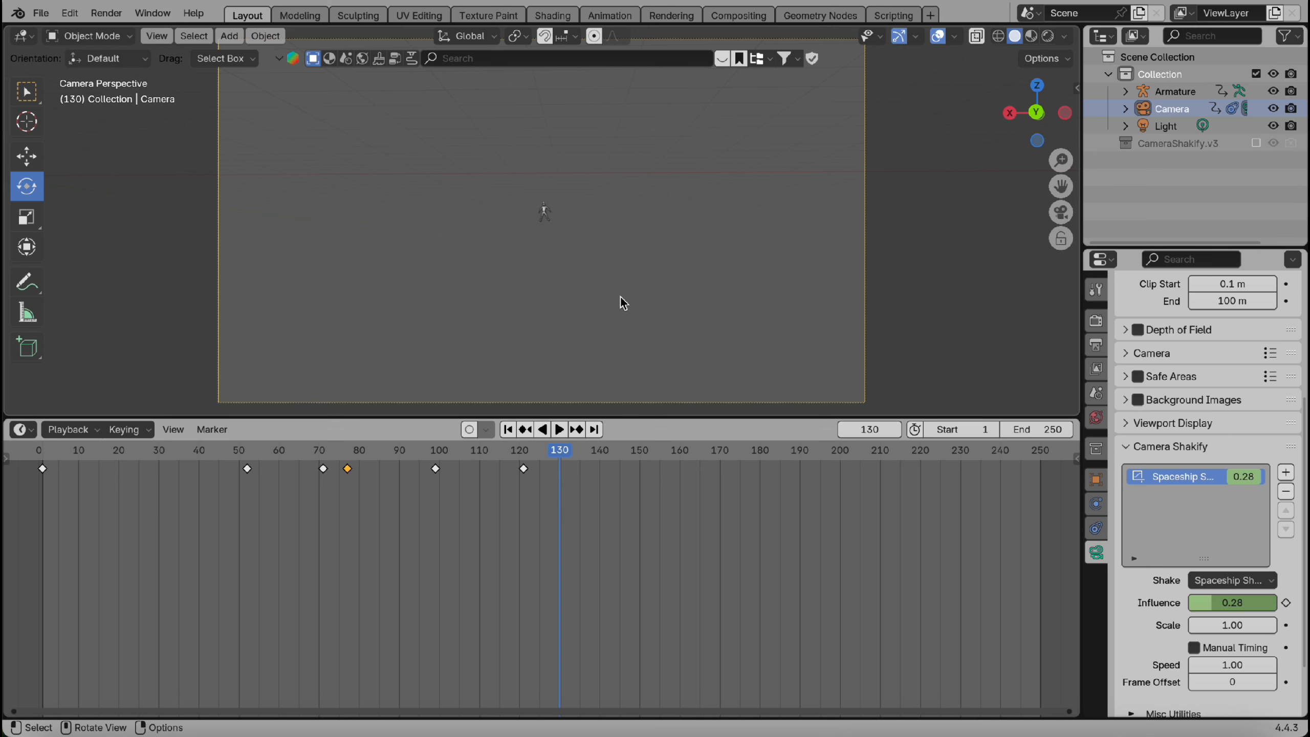
Enable Motion Blur in the scene's render settings.
click(1098, 319)
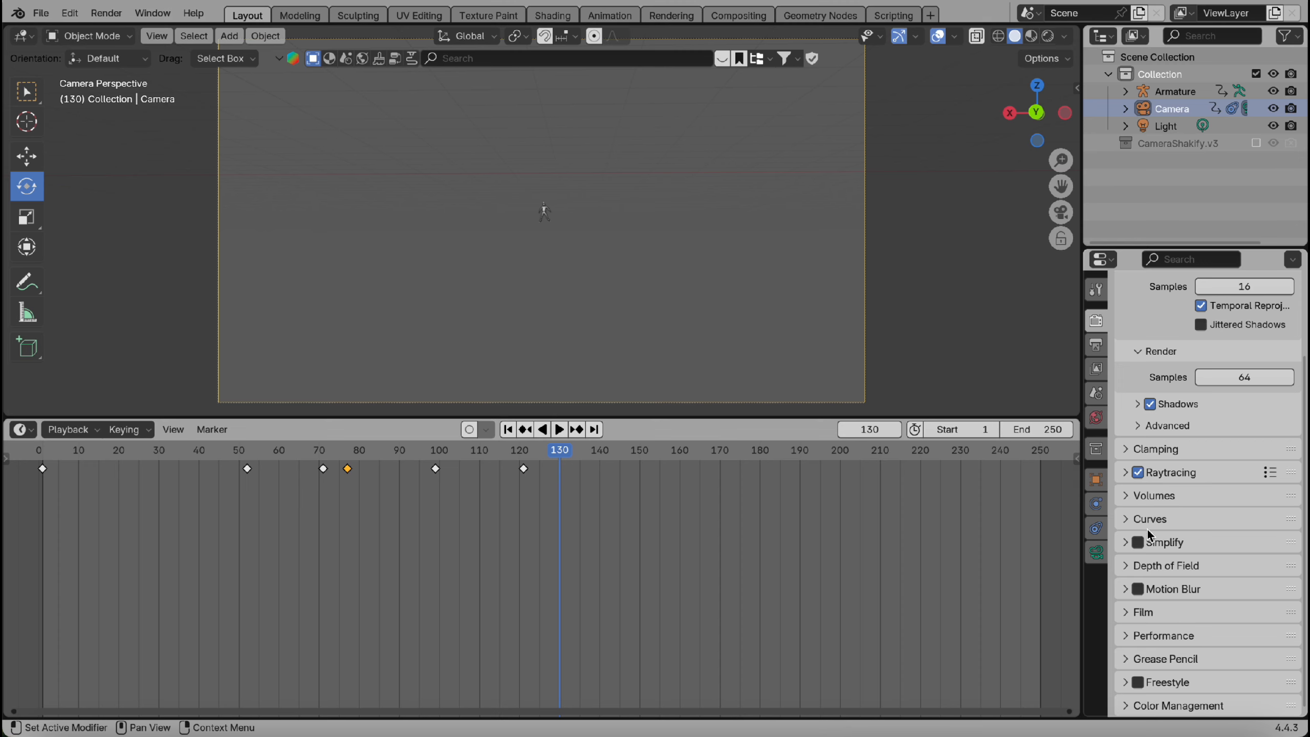
click(1146, 589)
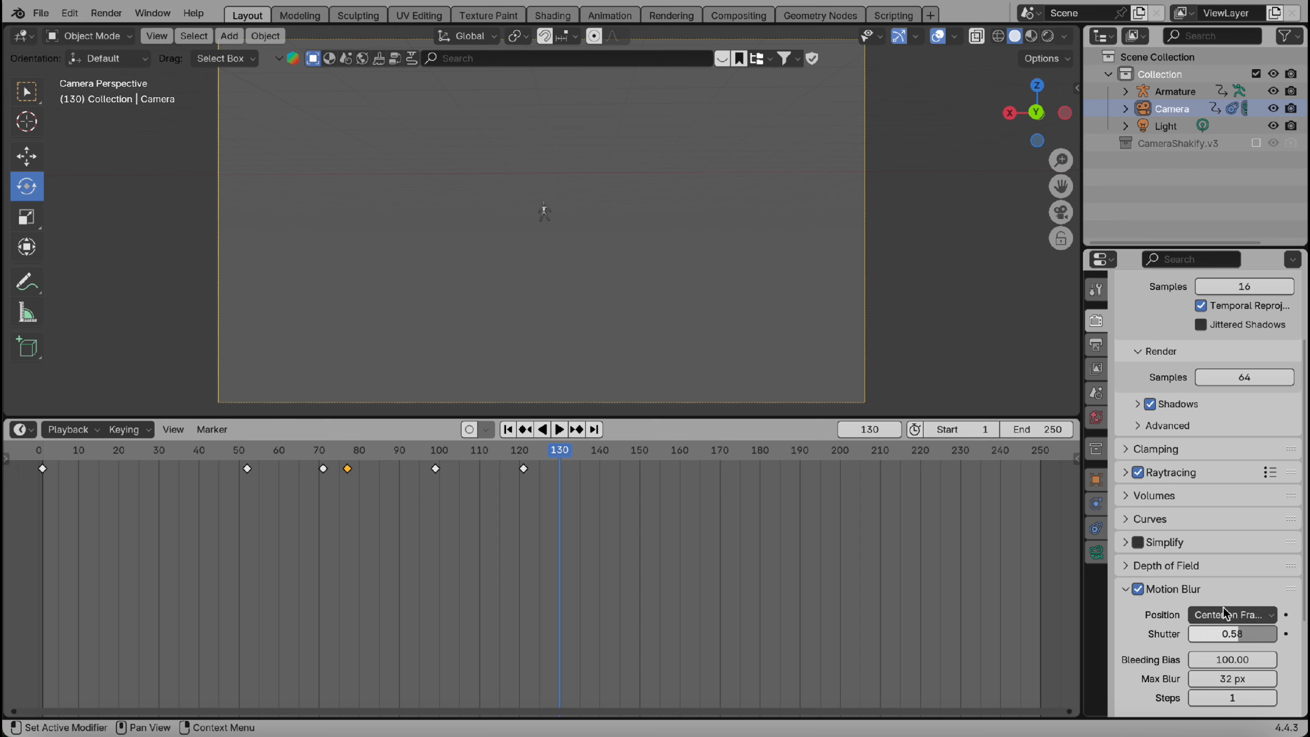
scroll(1221, 615, down, 5)
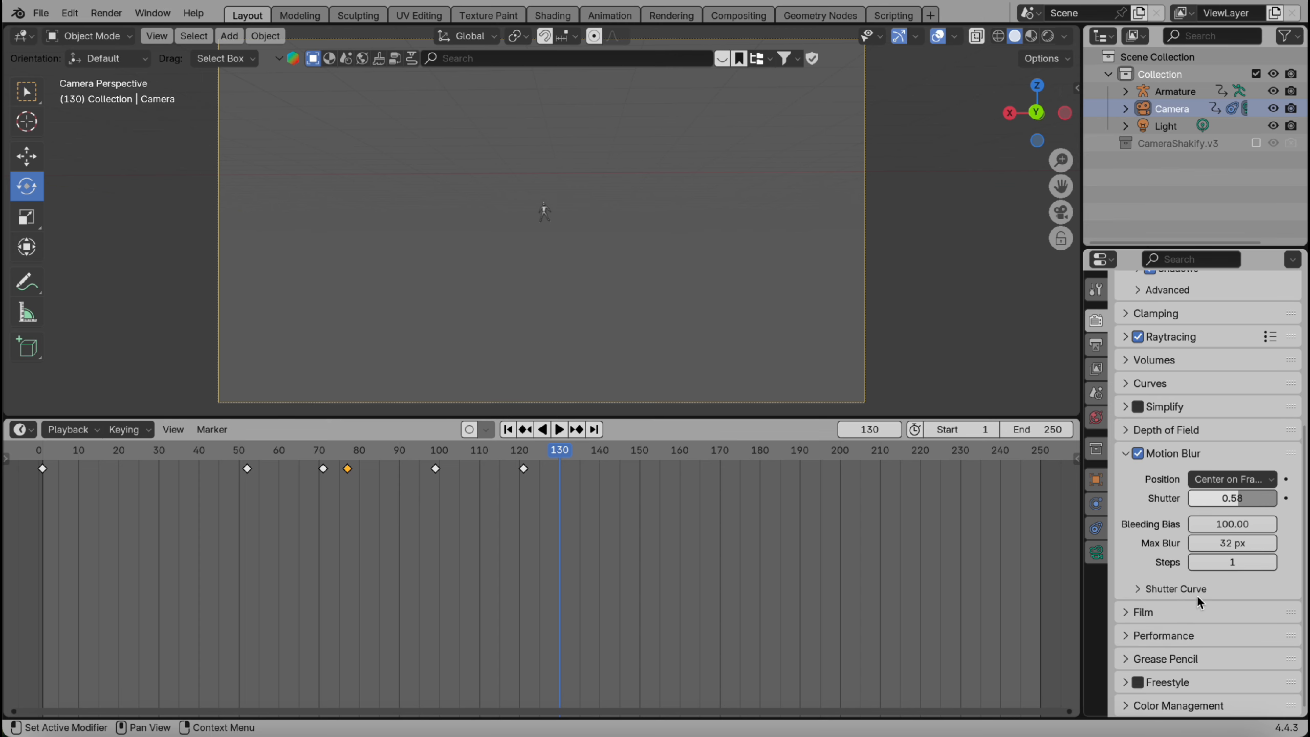
Set the color management view transform to Filmic and its look to High Contrast.
click(1156, 704)
scroll(1166, 666, down, 8)
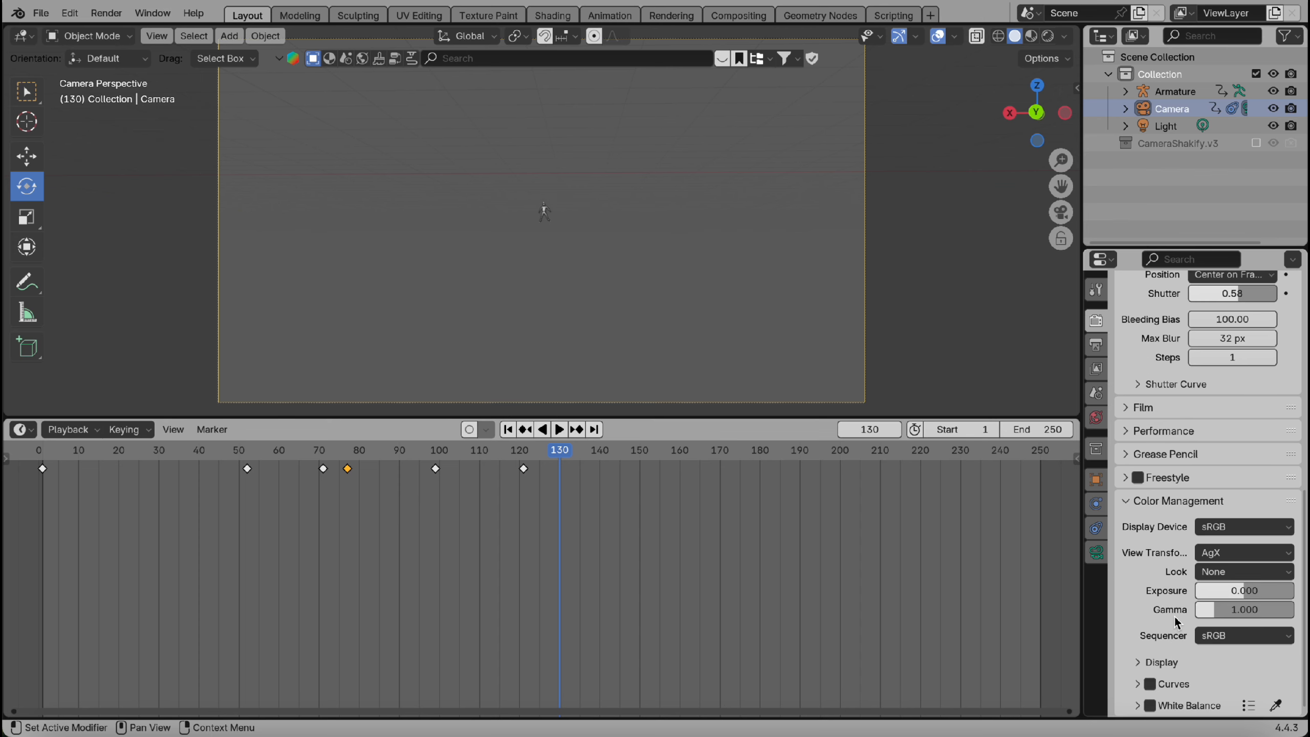
click(1238, 552)
click(1236, 622)
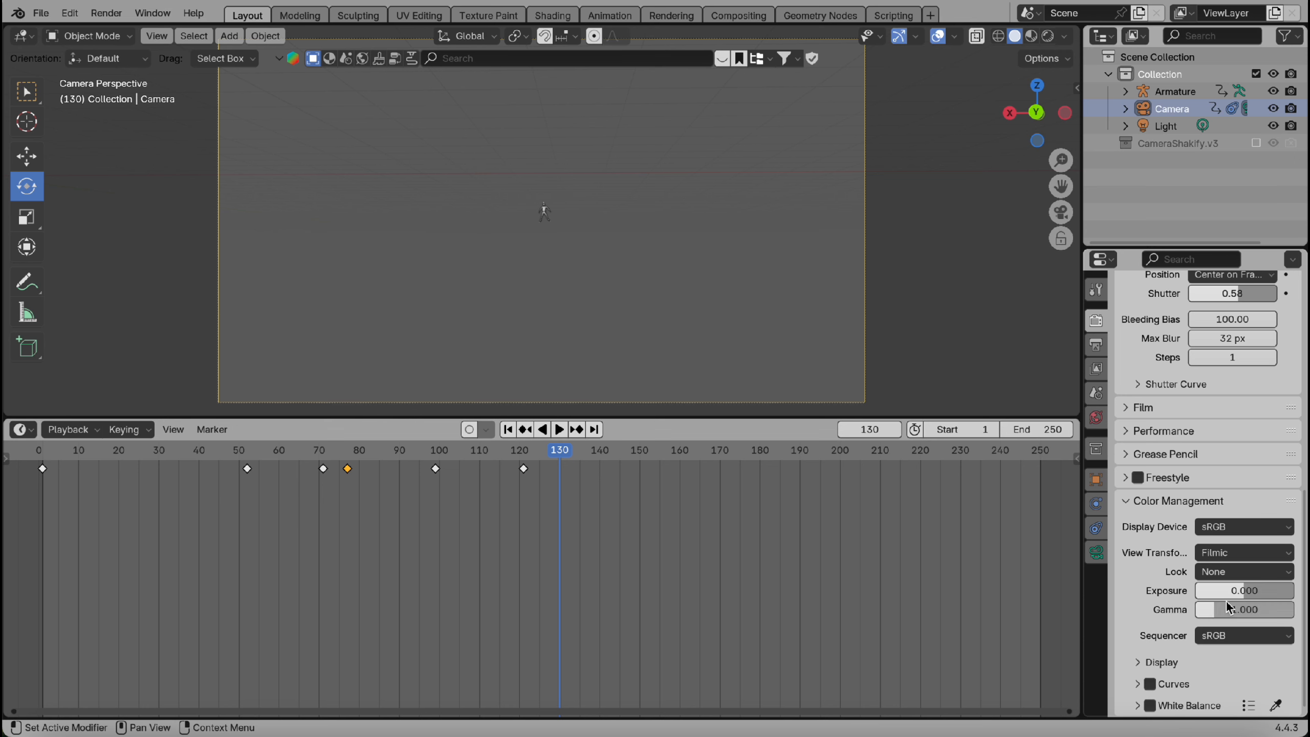
click(1225, 572)
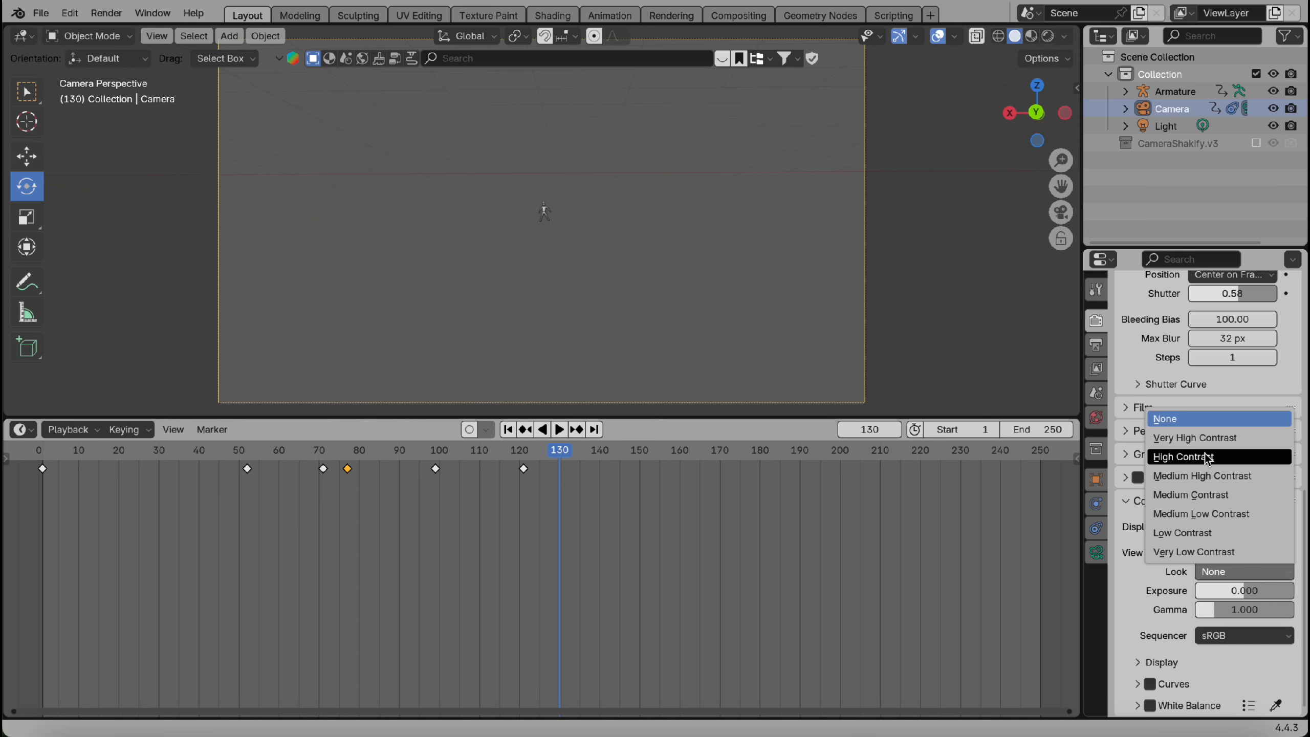
click(1212, 458)
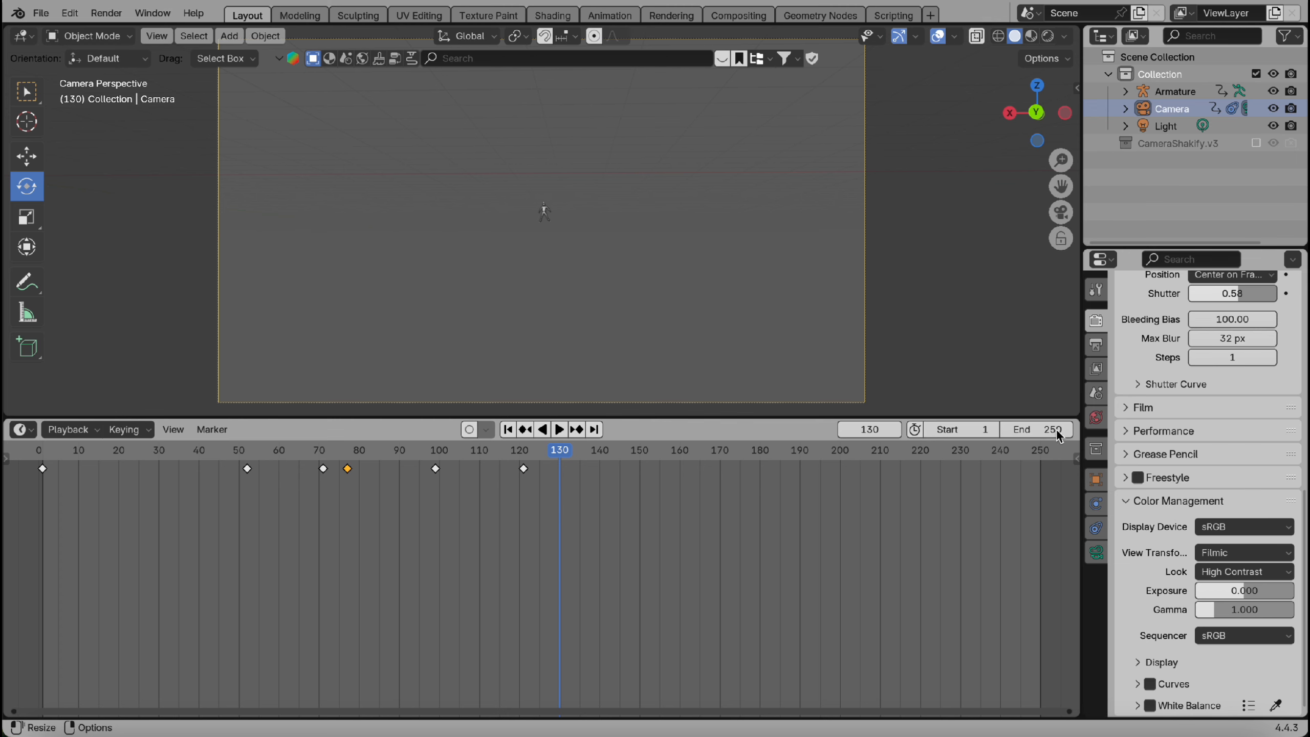
Select the armature, switch to the BlenderKit website, and copy the search term of the free Open Afternoon Sky HDRI.
click(1176, 92)
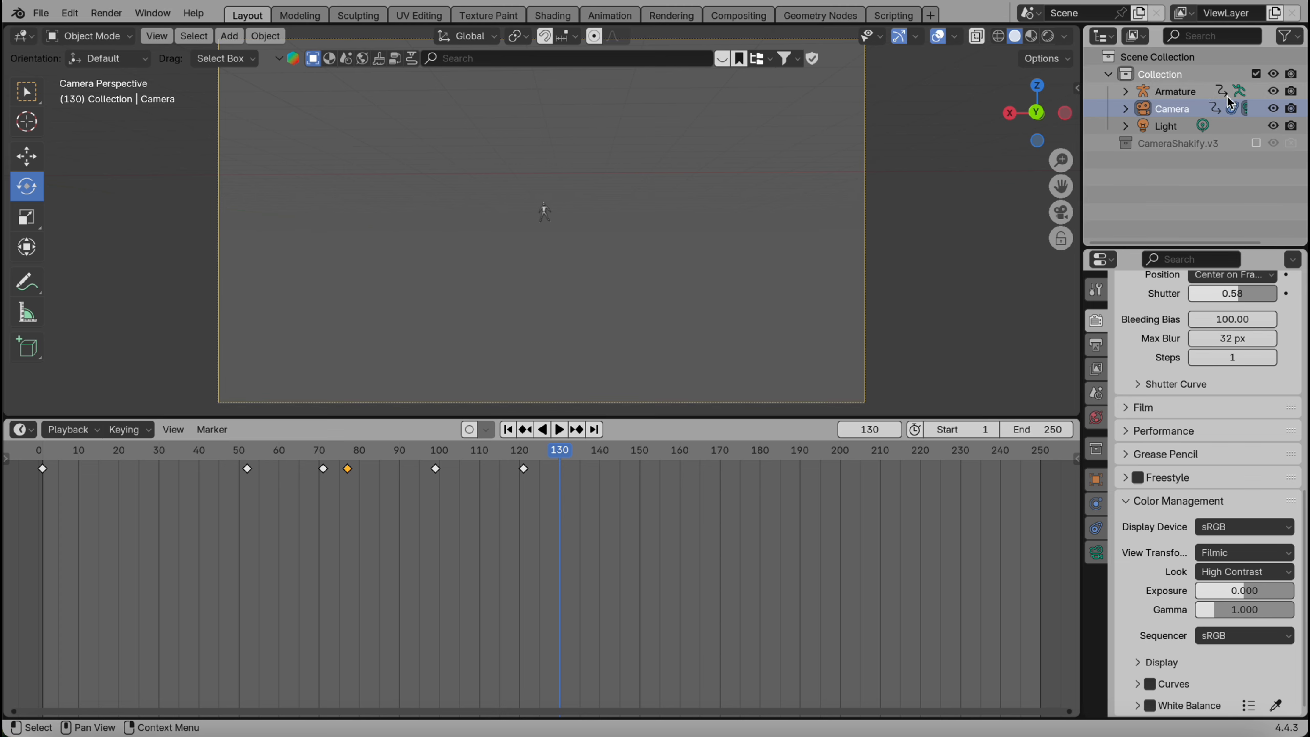
middle_drag(846, 143, 740, 175)
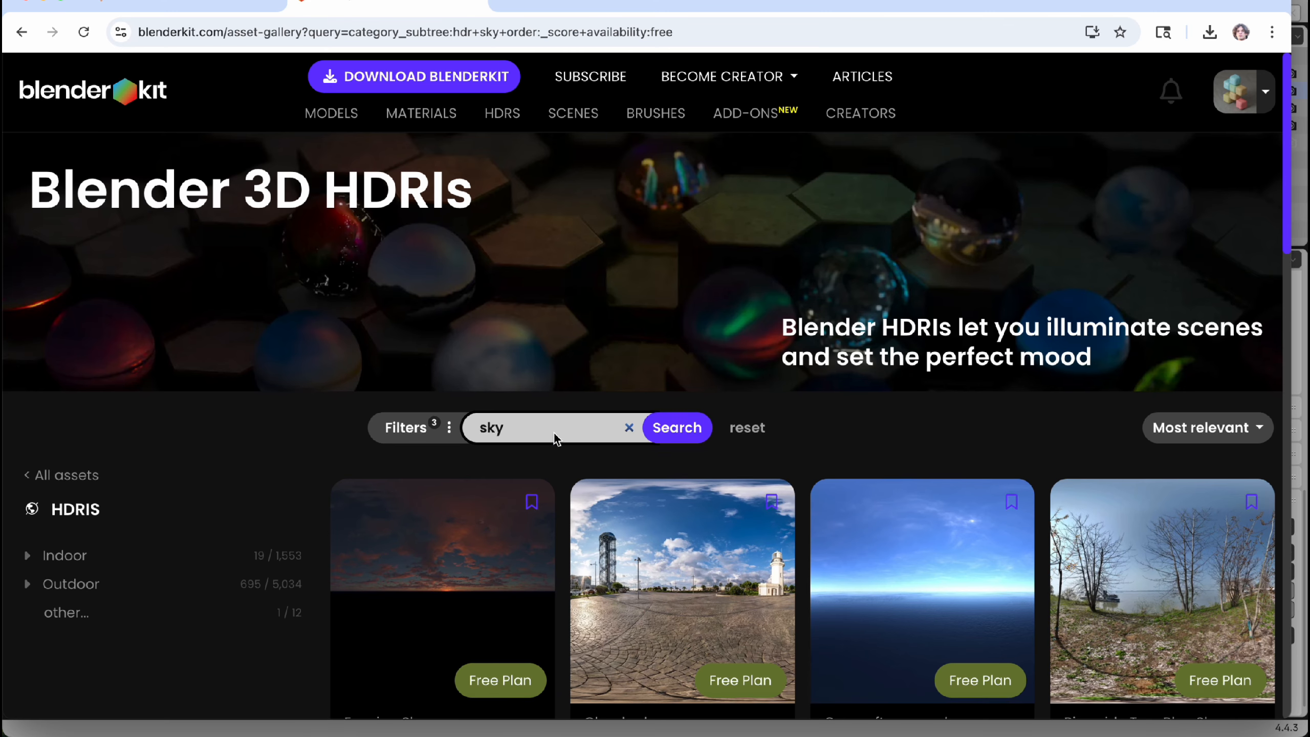
scroll(552, 436, down, 2)
click(975, 518)
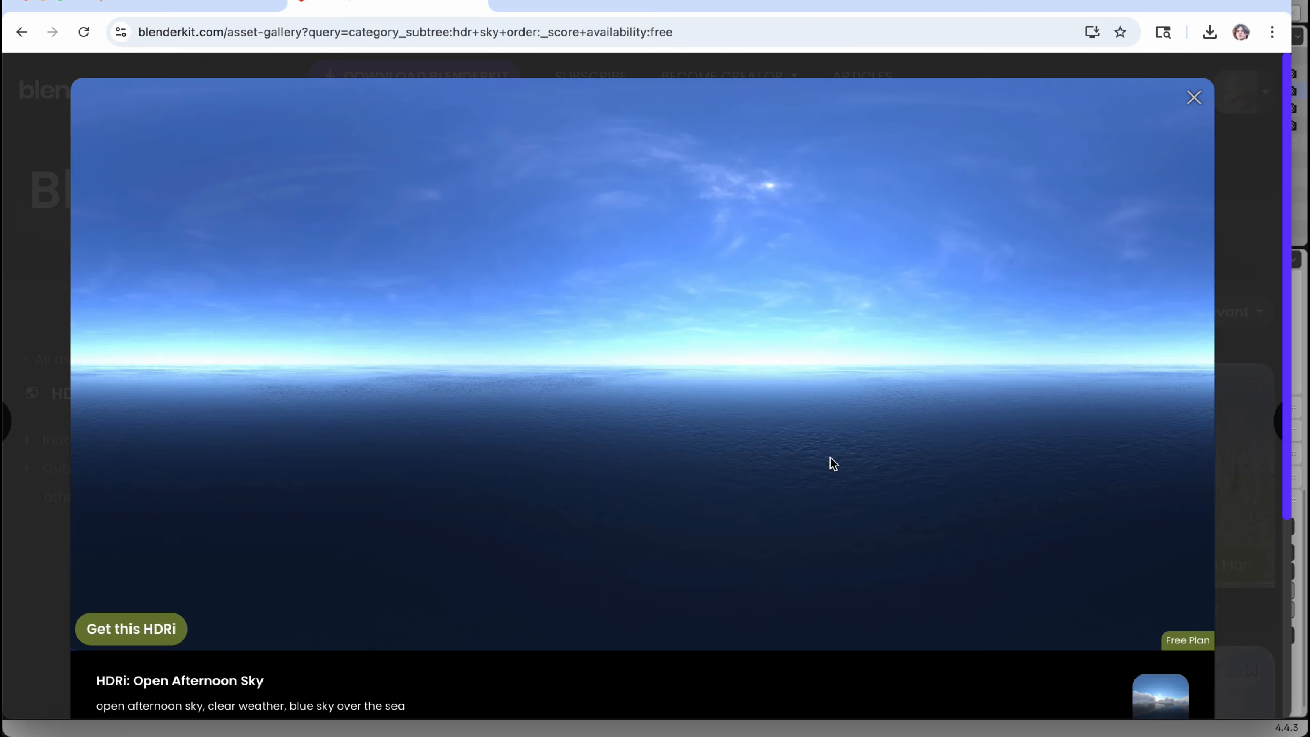
click(105, 626)
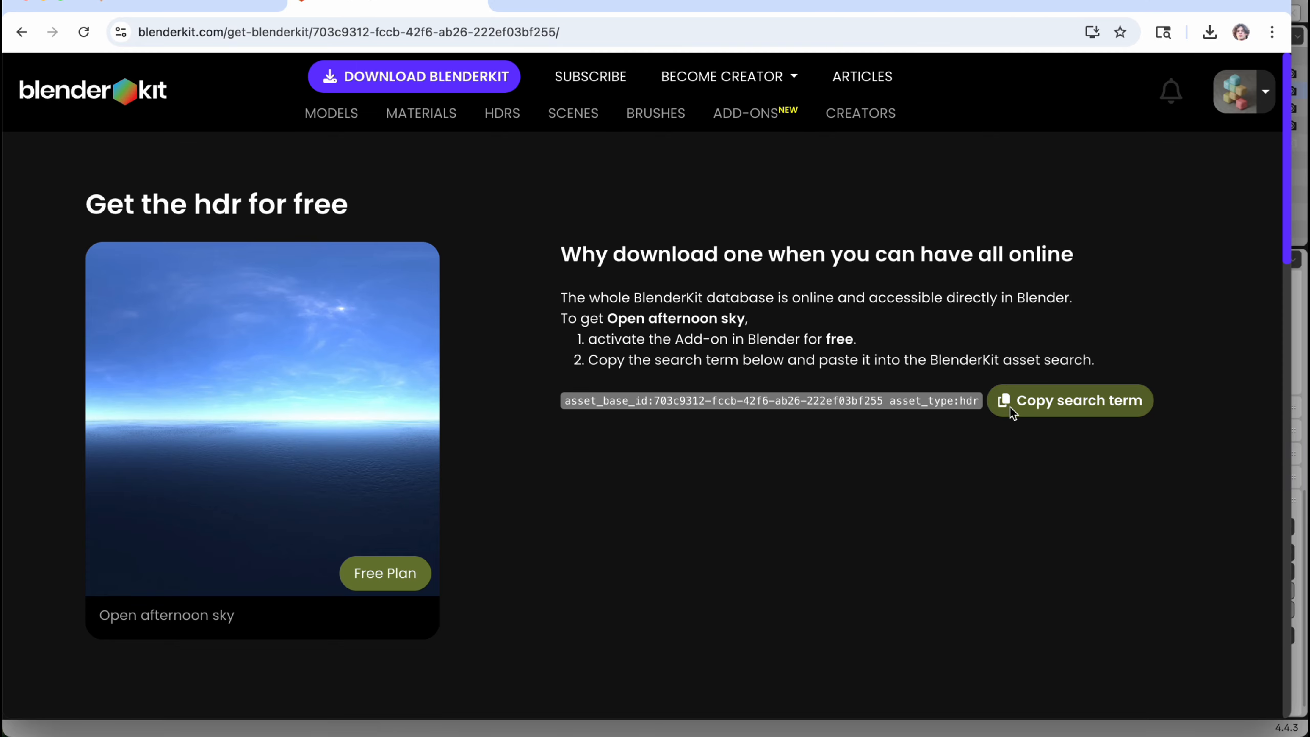
click(1027, 402)
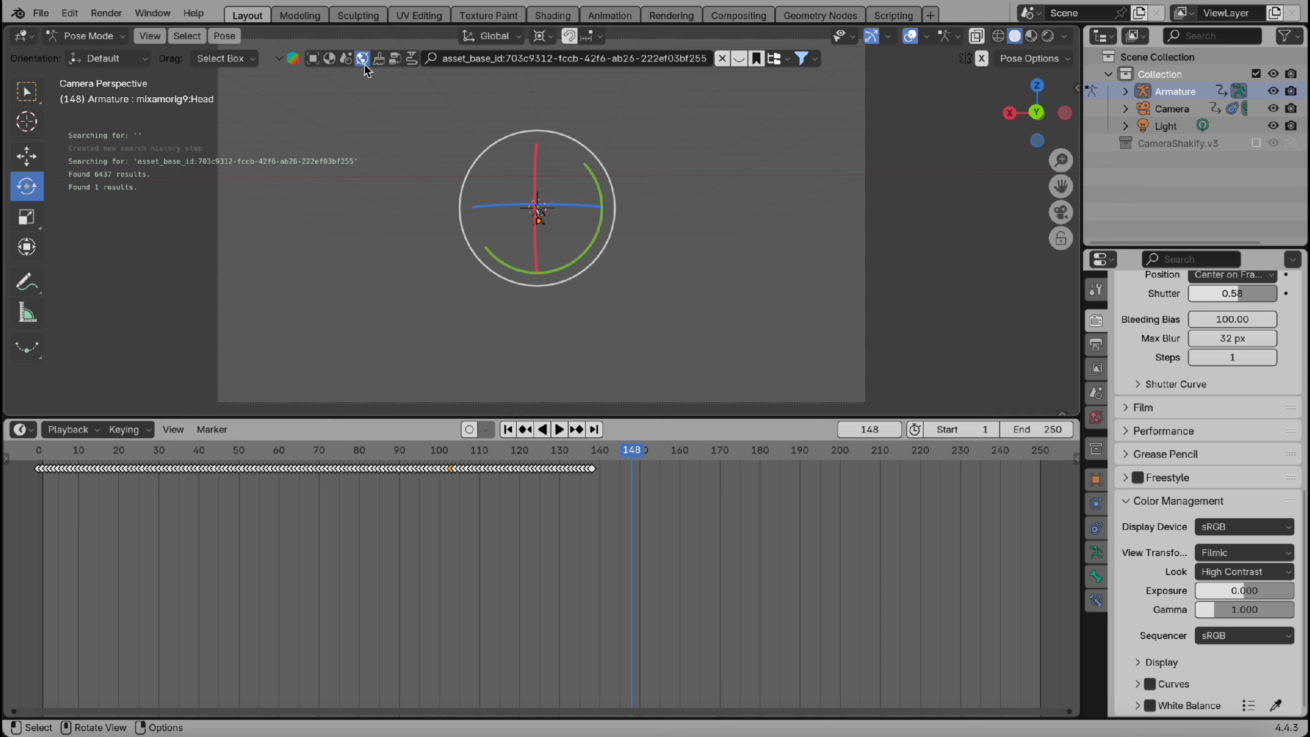
Search BlenderKit's HDRs with the copied asset term and download the Open Afternoon Sky HDRI at 8192 resolution.
click(461, 58)
key(Return)
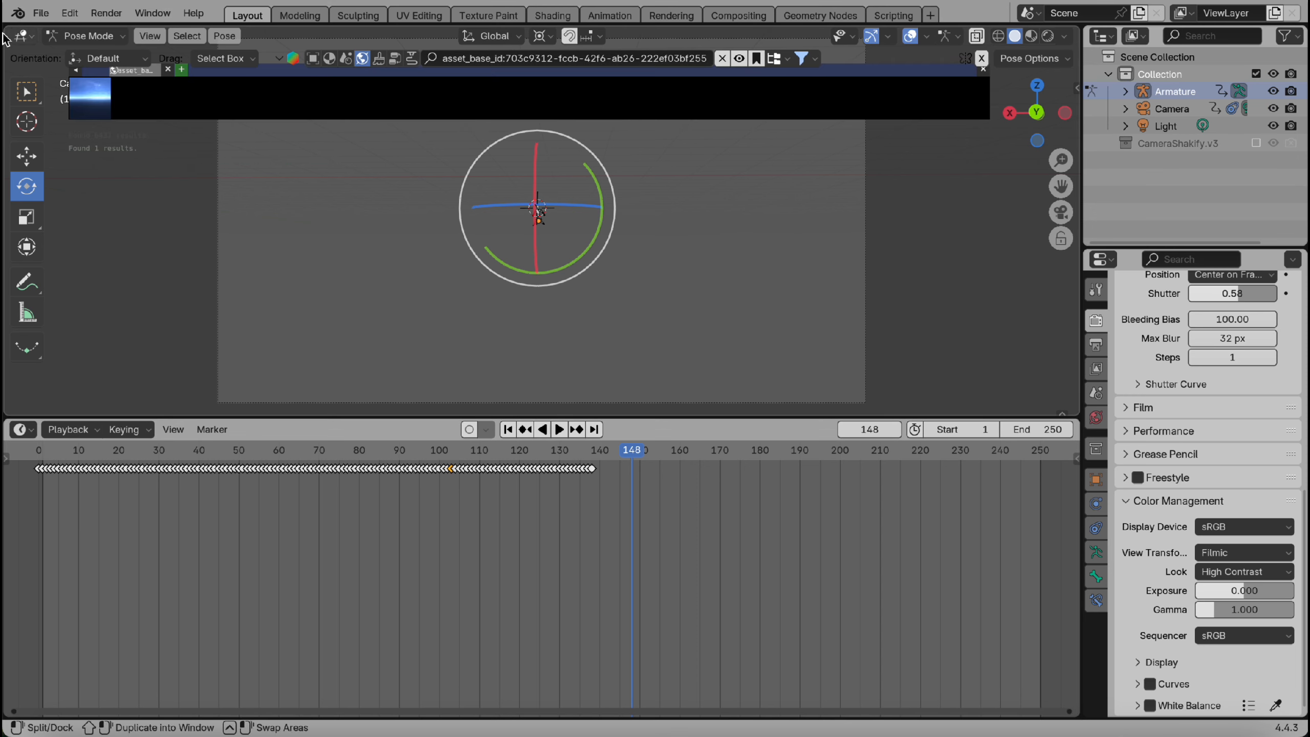
click(106, 95)
drag(120, 109, 357, 187)
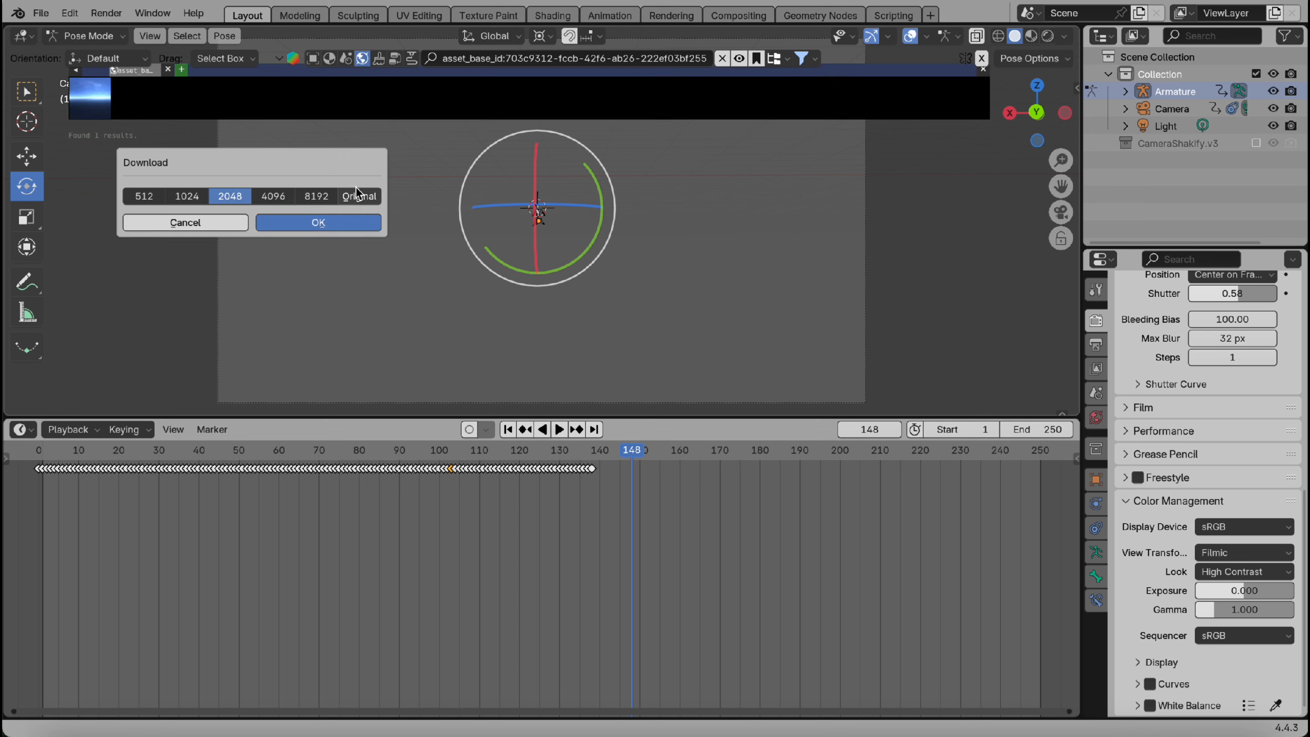
click(316, 196)
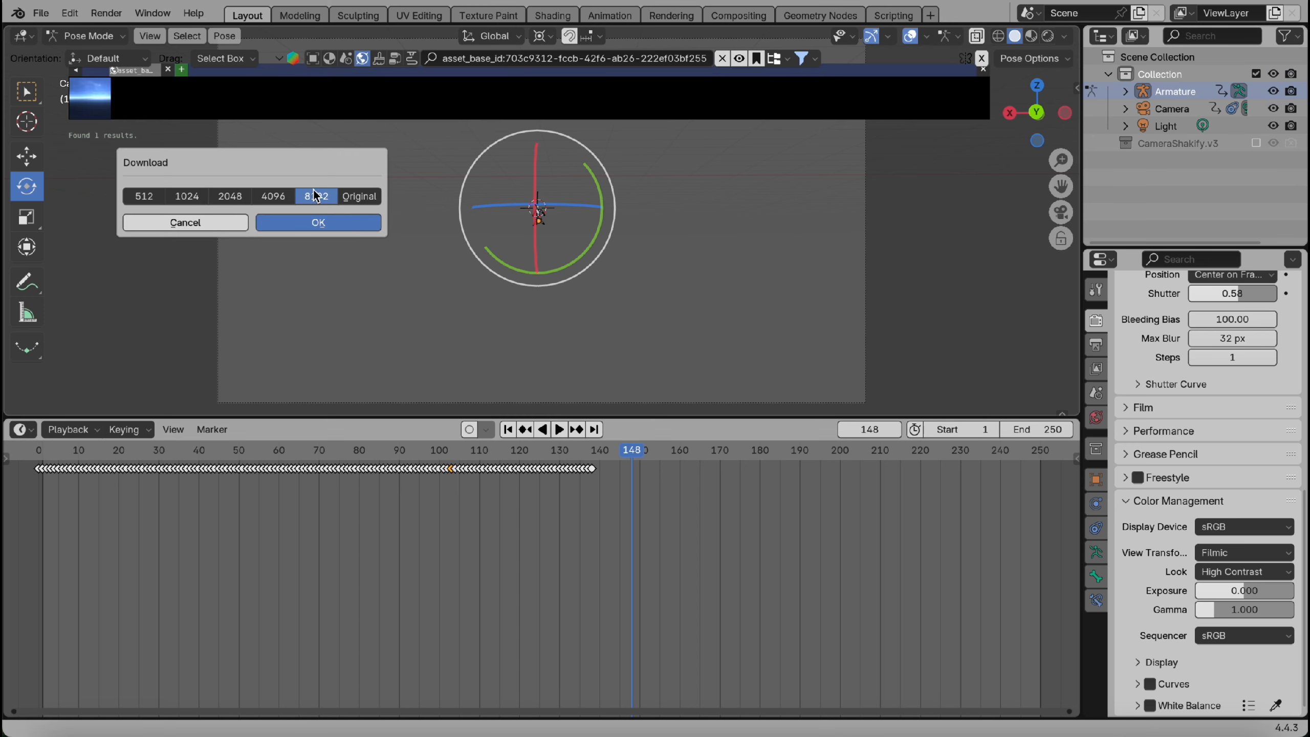
click(331, 220)
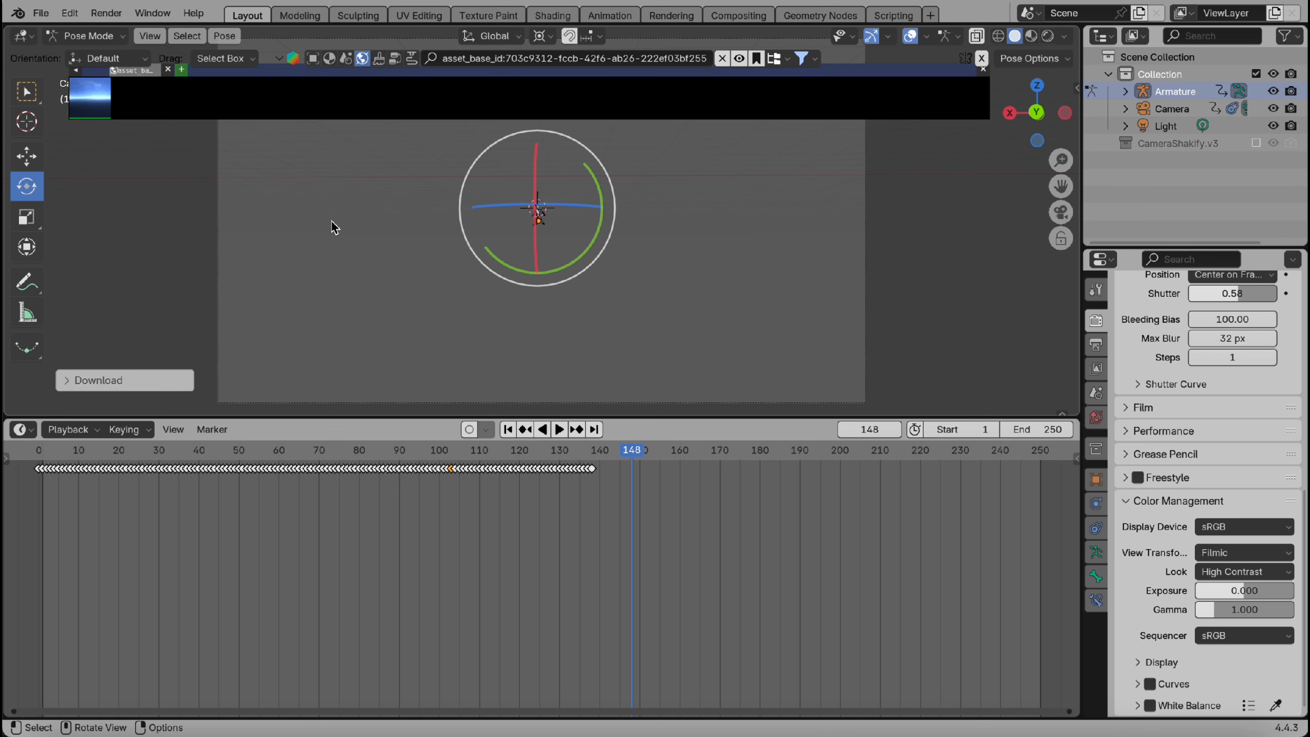
Switch the viewport to rendered shading and play the animation against the sky, starting again from frame 1 and stopping at frame 91.
click(1052, 38)
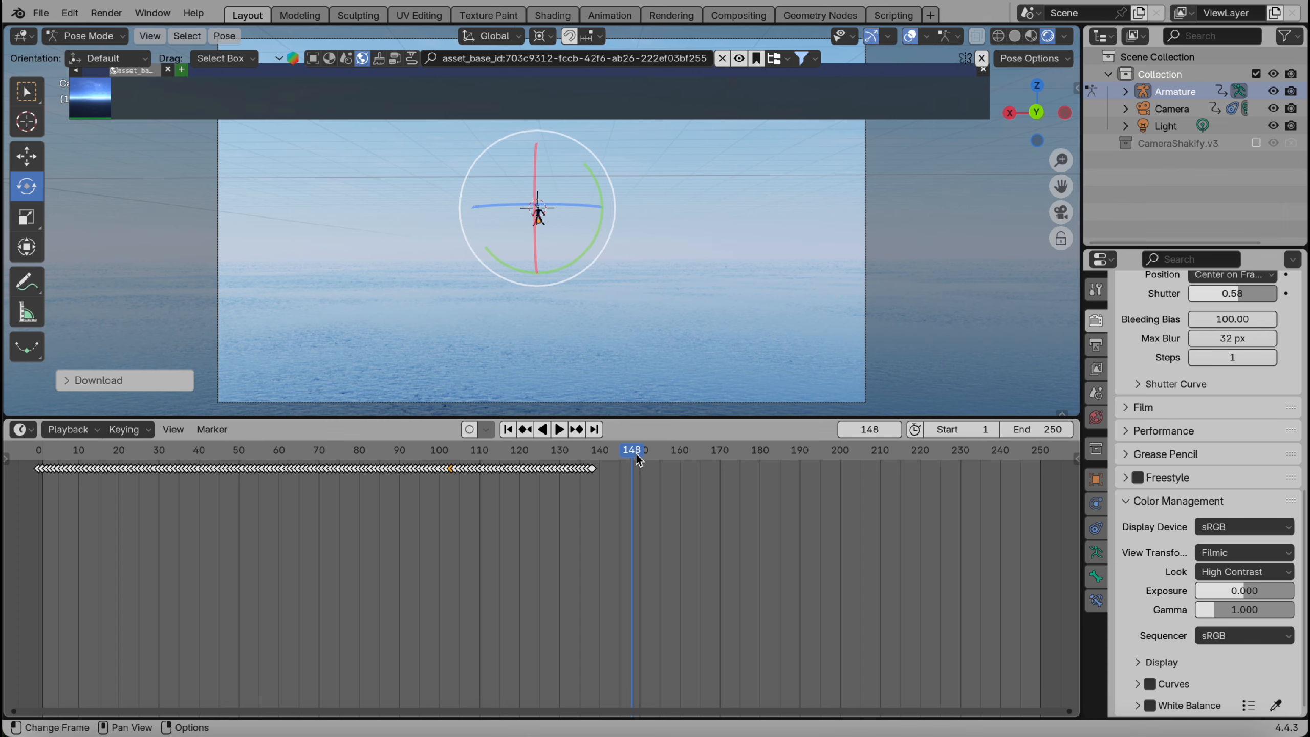
drag(638, 458, 411, 552)
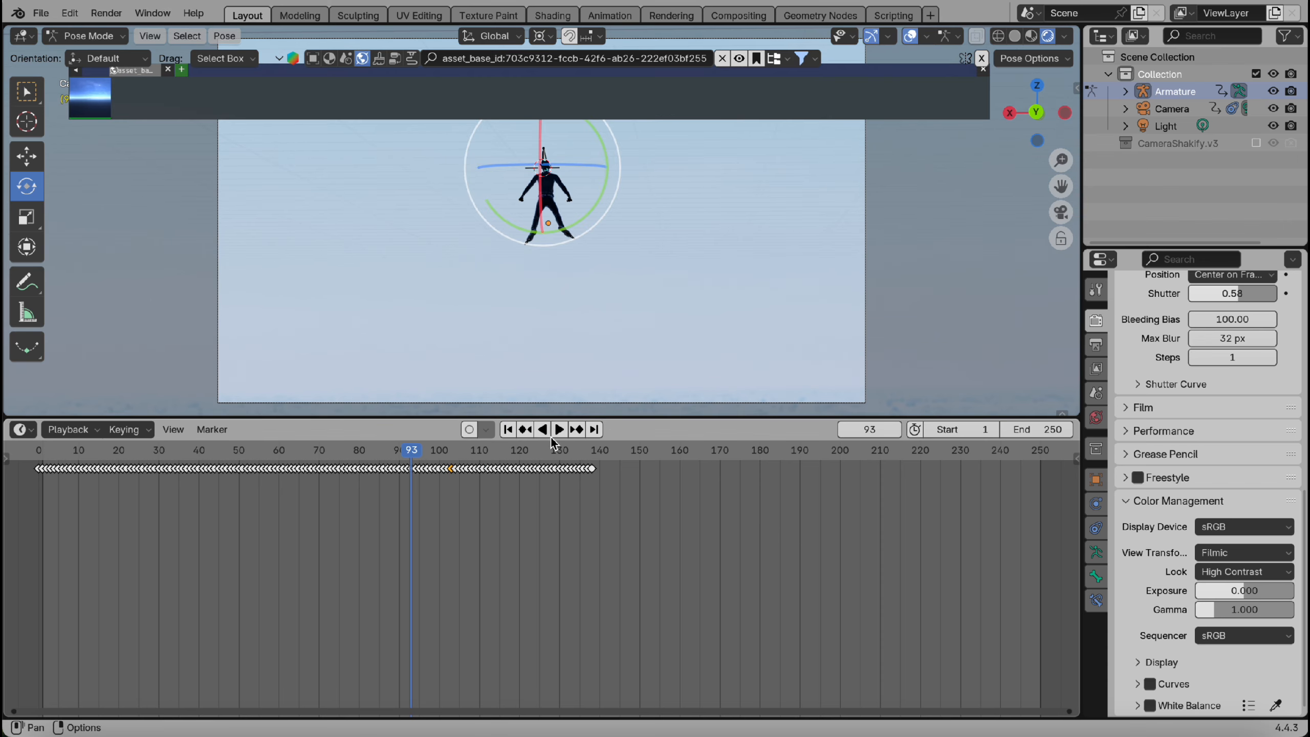
click(559, 430)
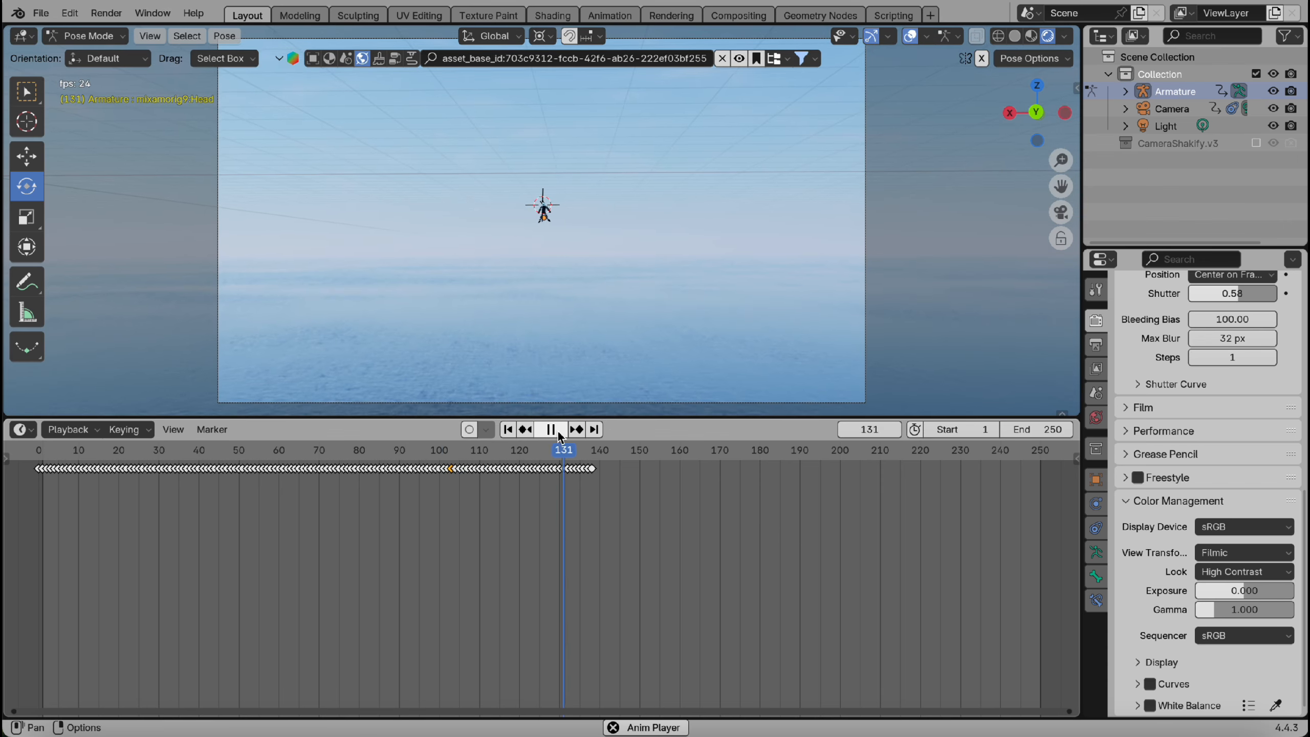
click(559, 434)
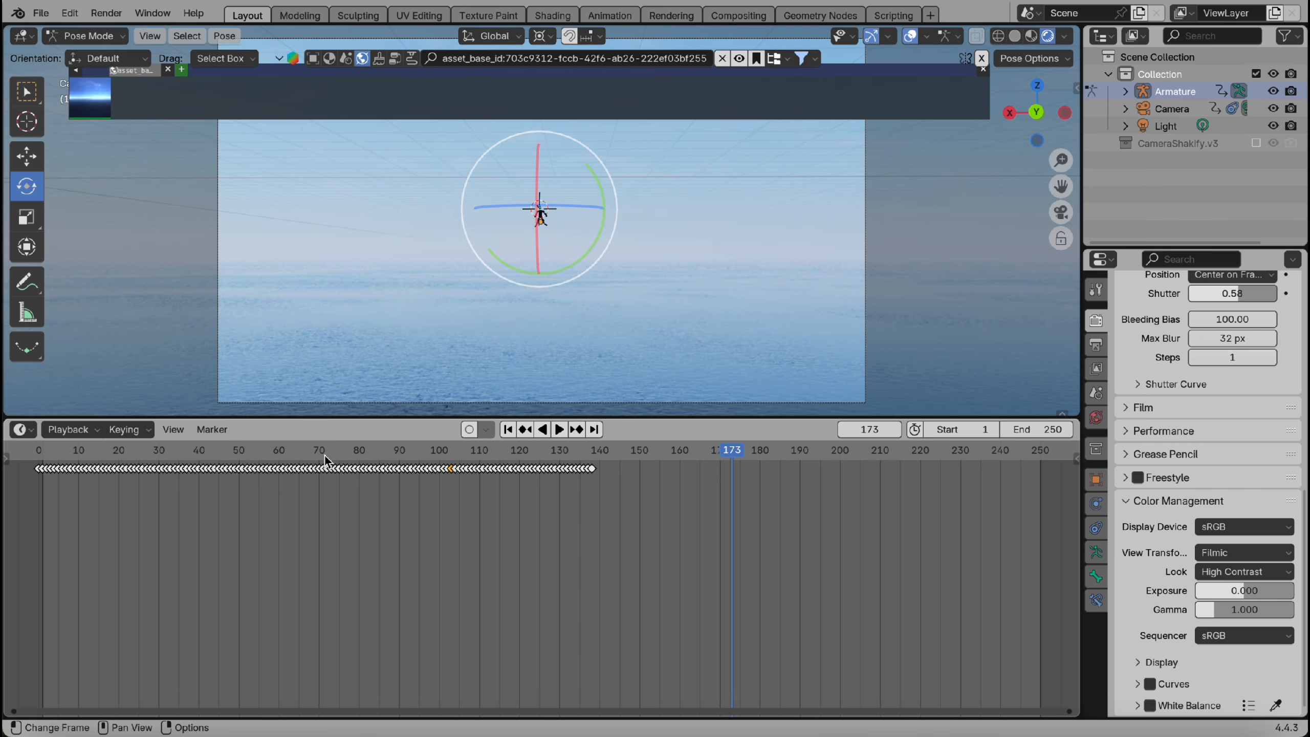
click(44, 450)
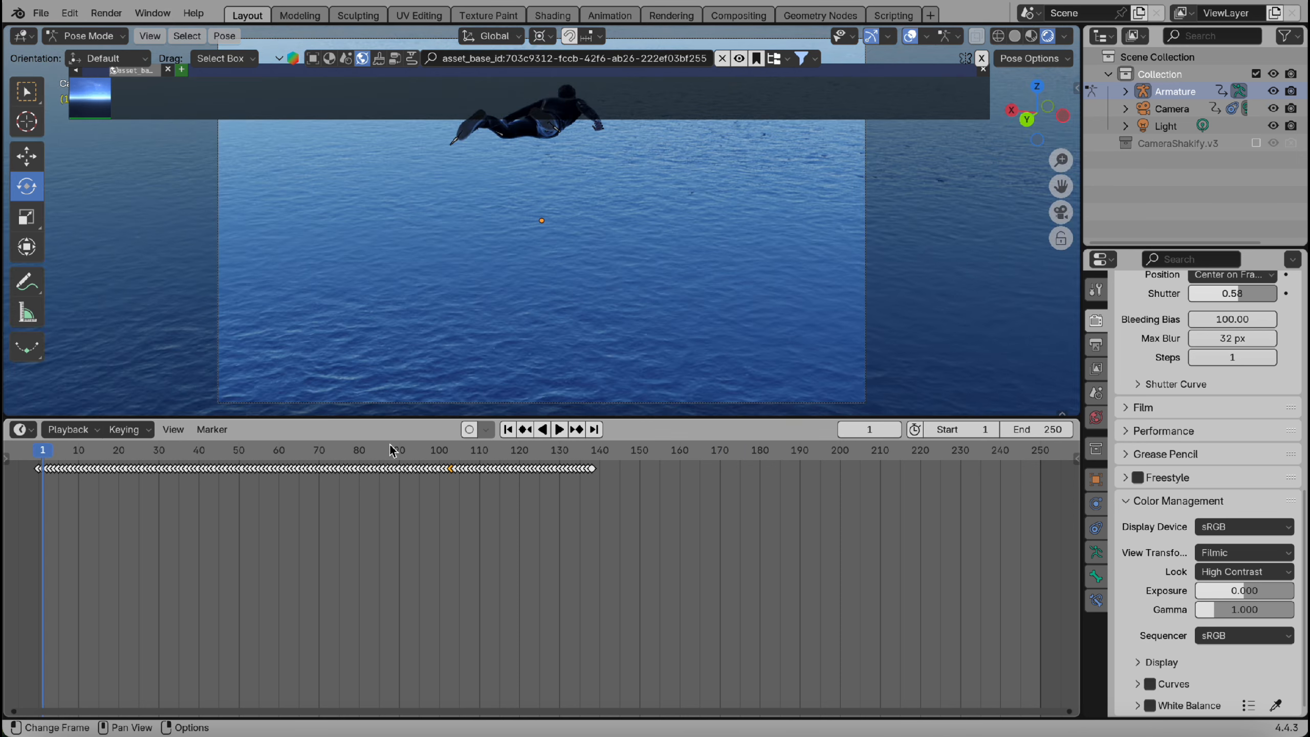
click(559, 430)
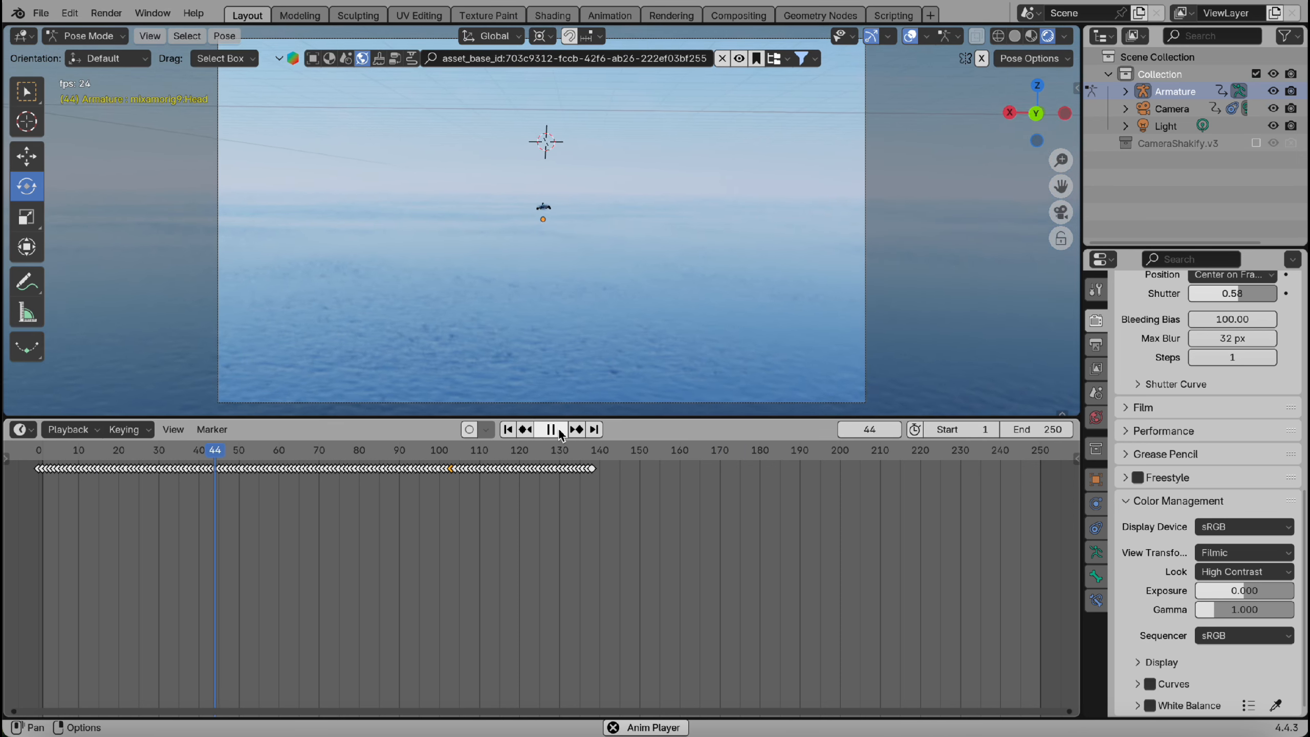
click(560, 431)
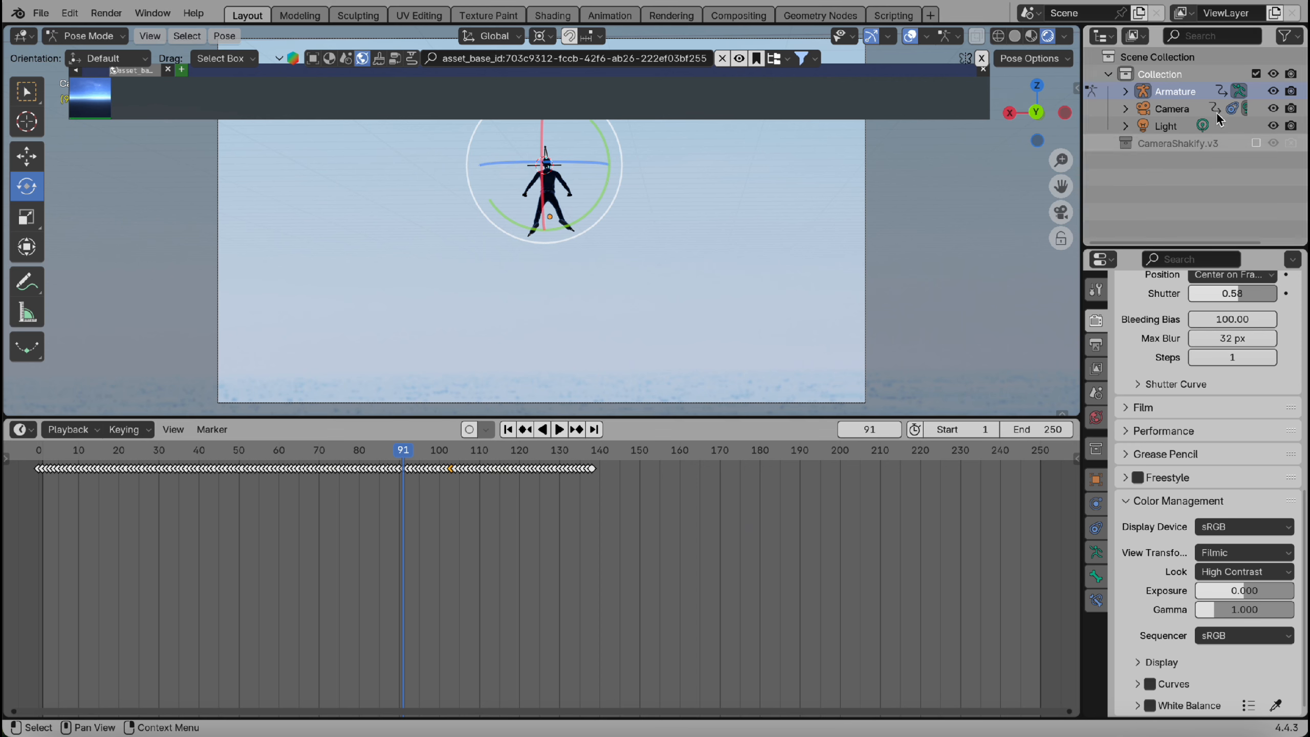
Select the camera and change from Pose Mode to Object Mode.
click(1183, 111)
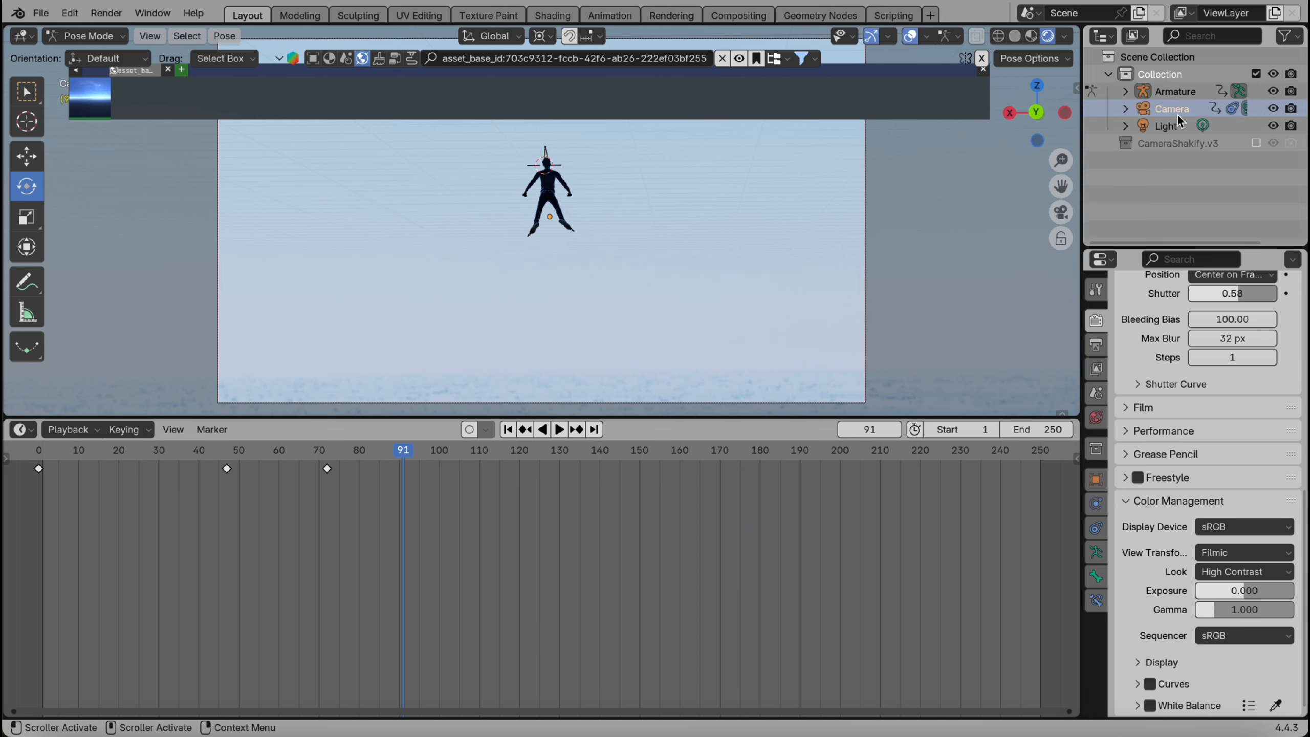
click(85, 36)
click(131, 55)
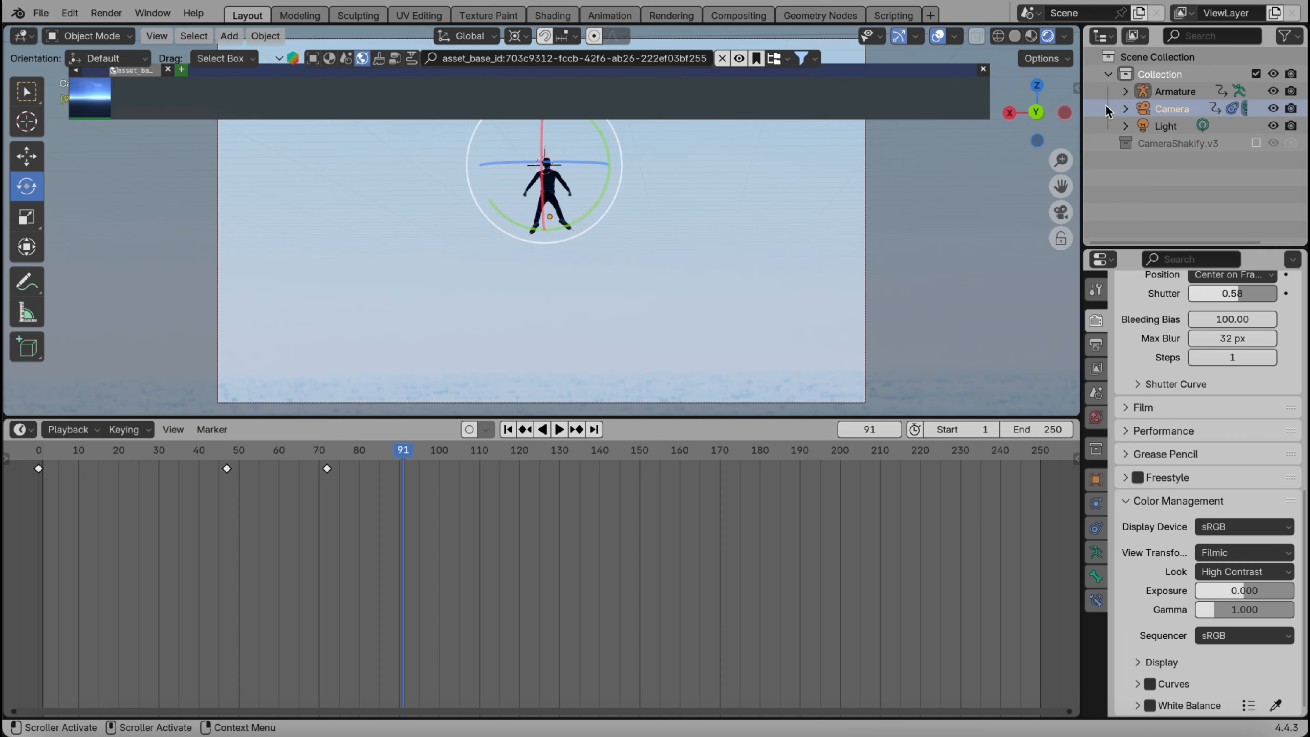
Enable depth of field in the camera's data settings.
click(1176, 92)
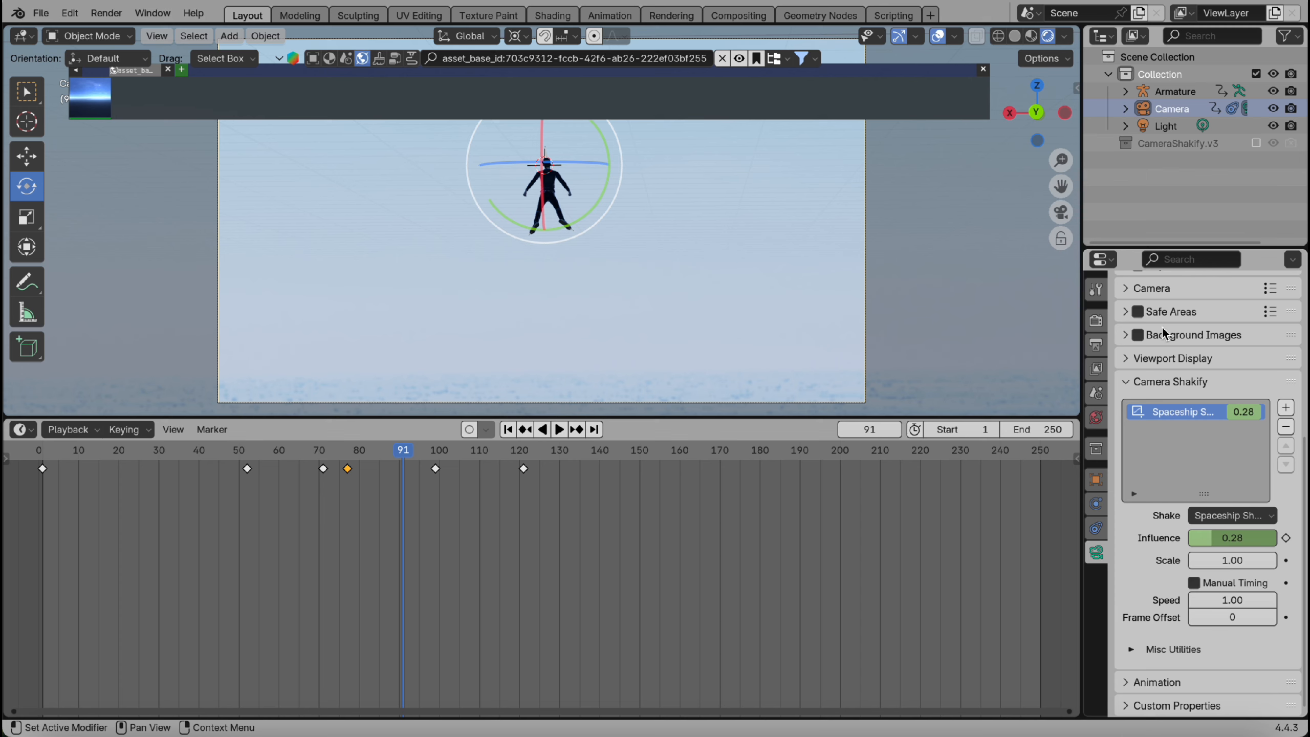
scroll(1156, 334, up, 2)
click(1138, 300)
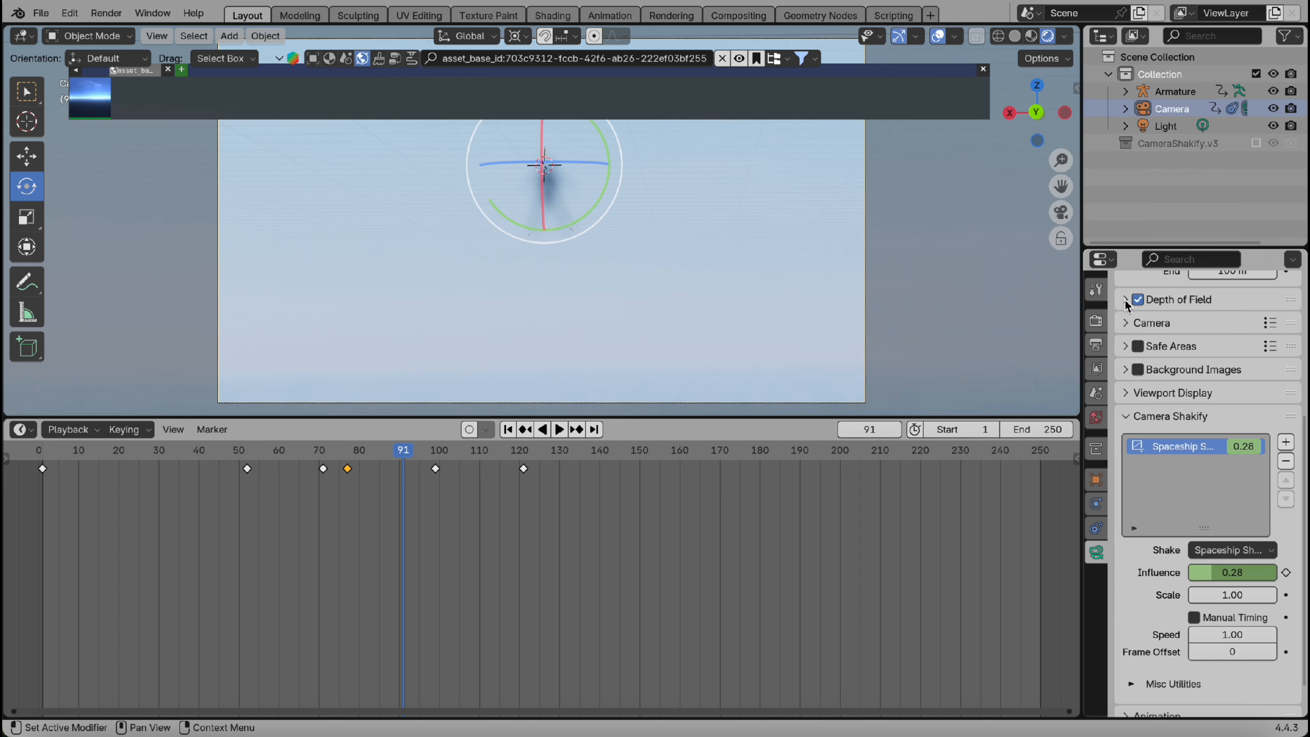
Scrub through the animation up to frame 142 and set the scene's end frame to 142.
key(space)
click(174, 465)
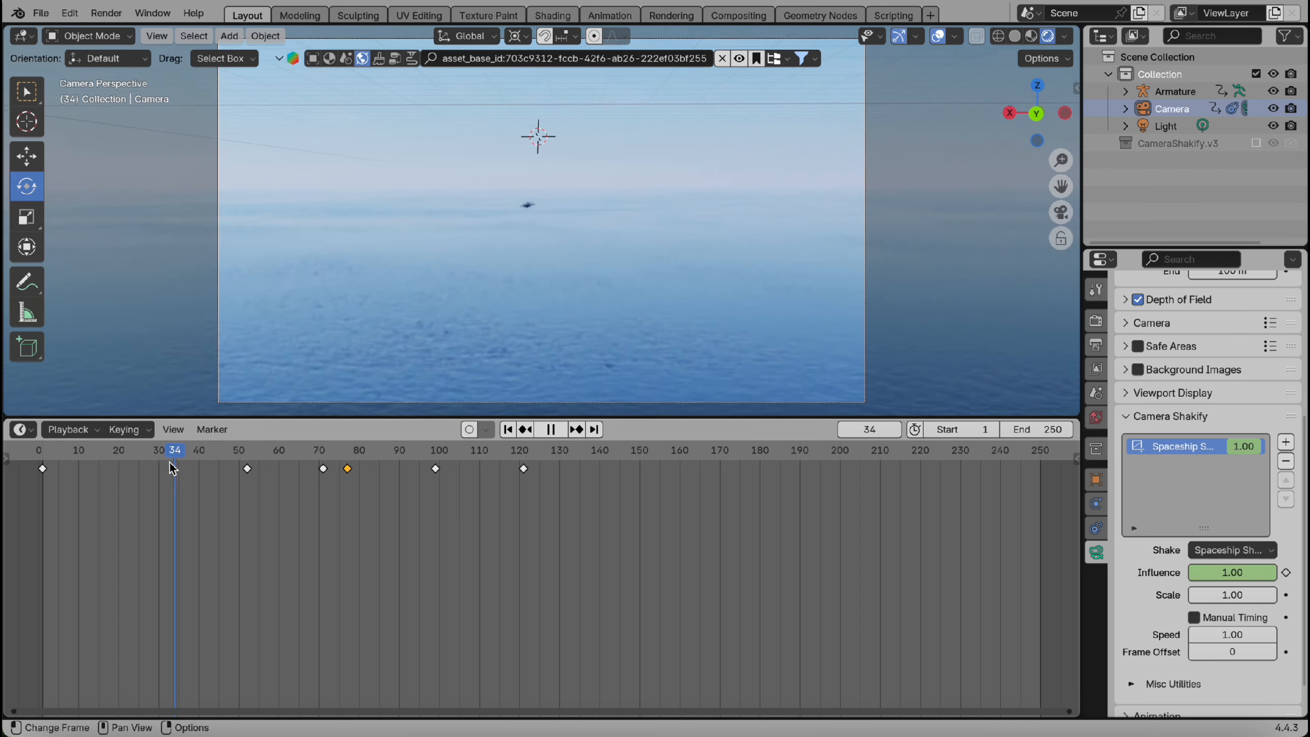
drag(174, 468, 564, 529)
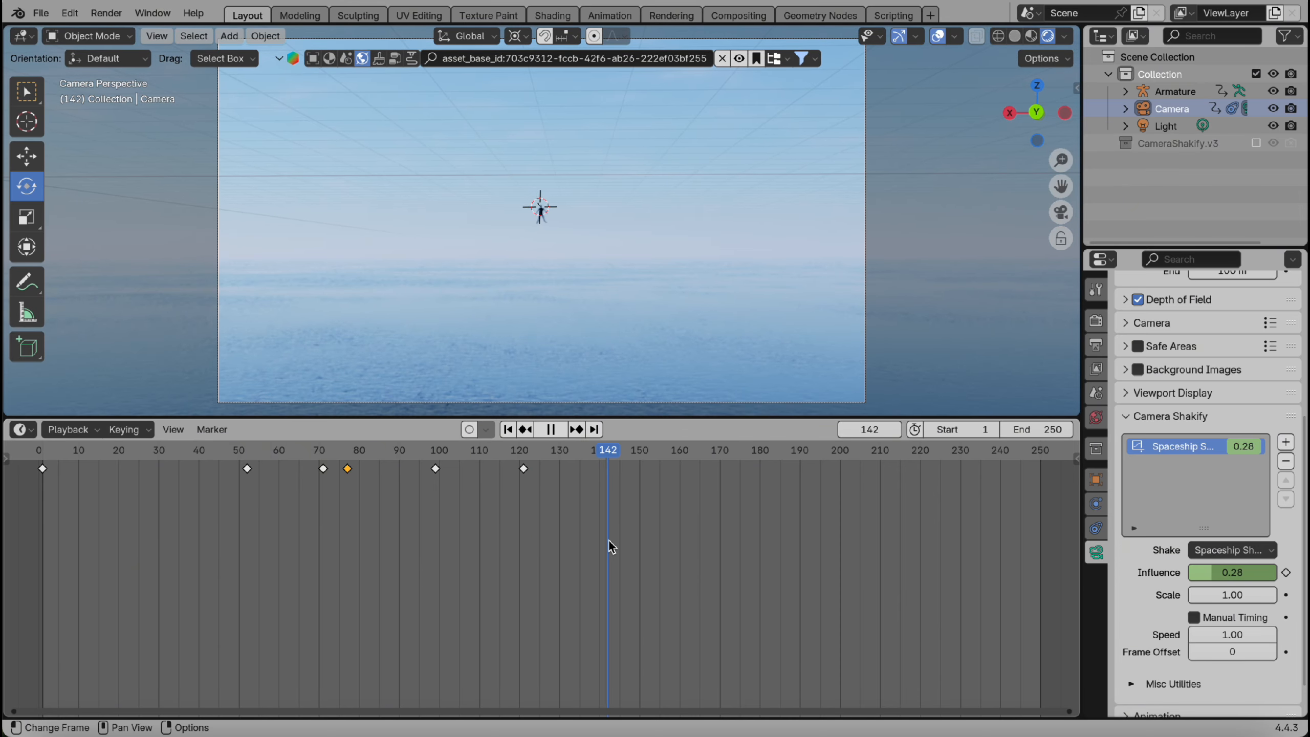
click(1044, 428)
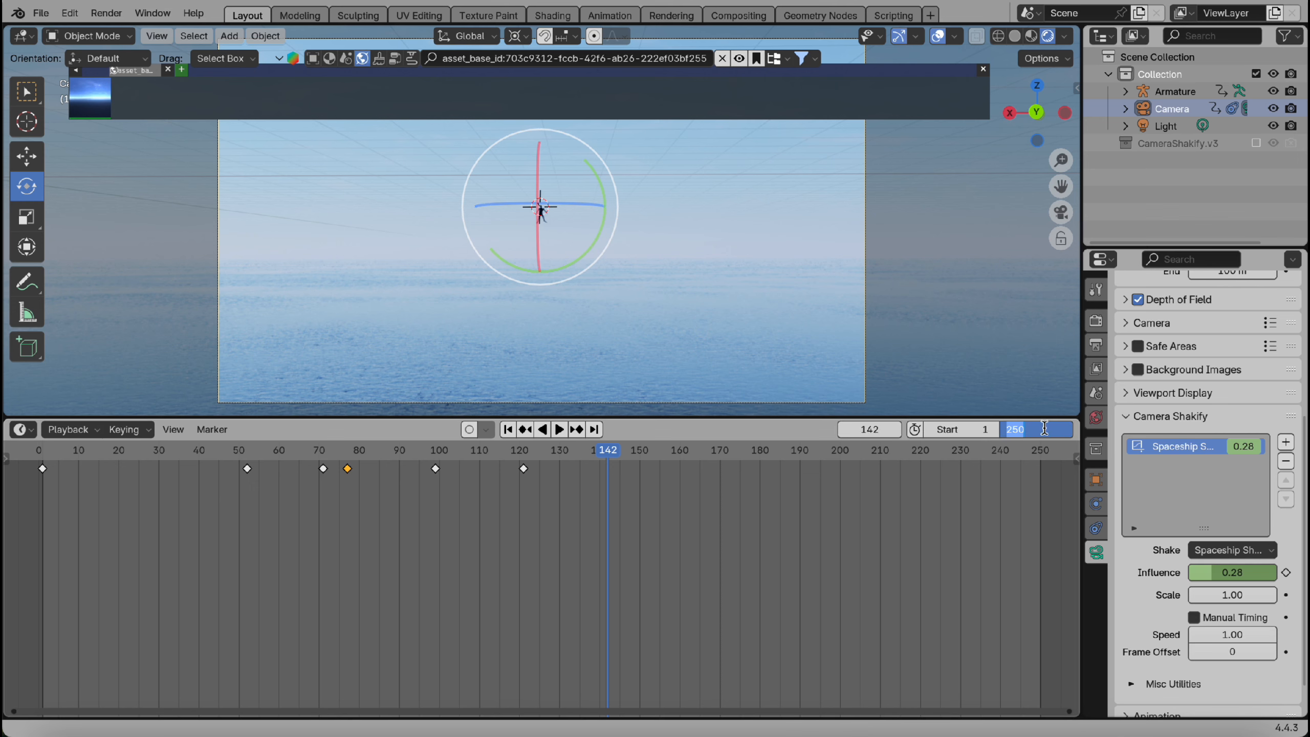
text(142)
key(Return)
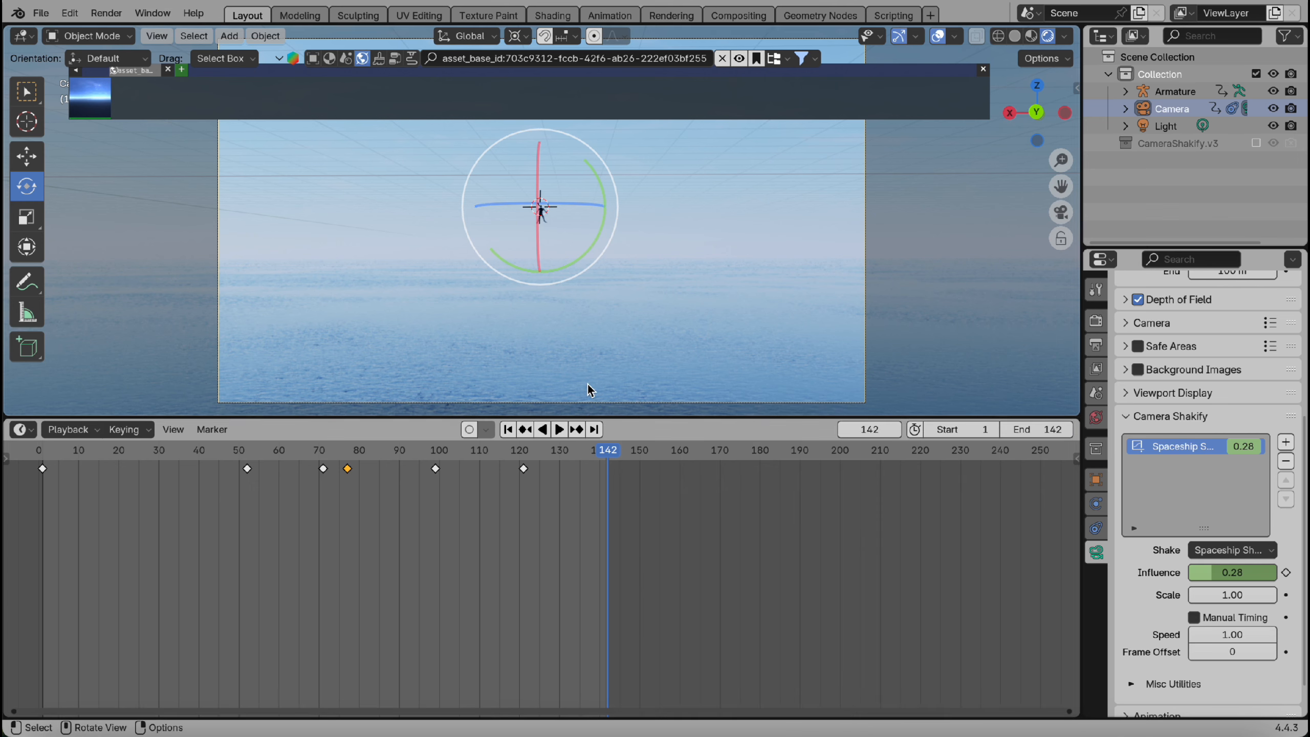
Play the shortened animation through the camera, restarting from frame 1 to review it, and stop at frame 1.
click(561, 430)
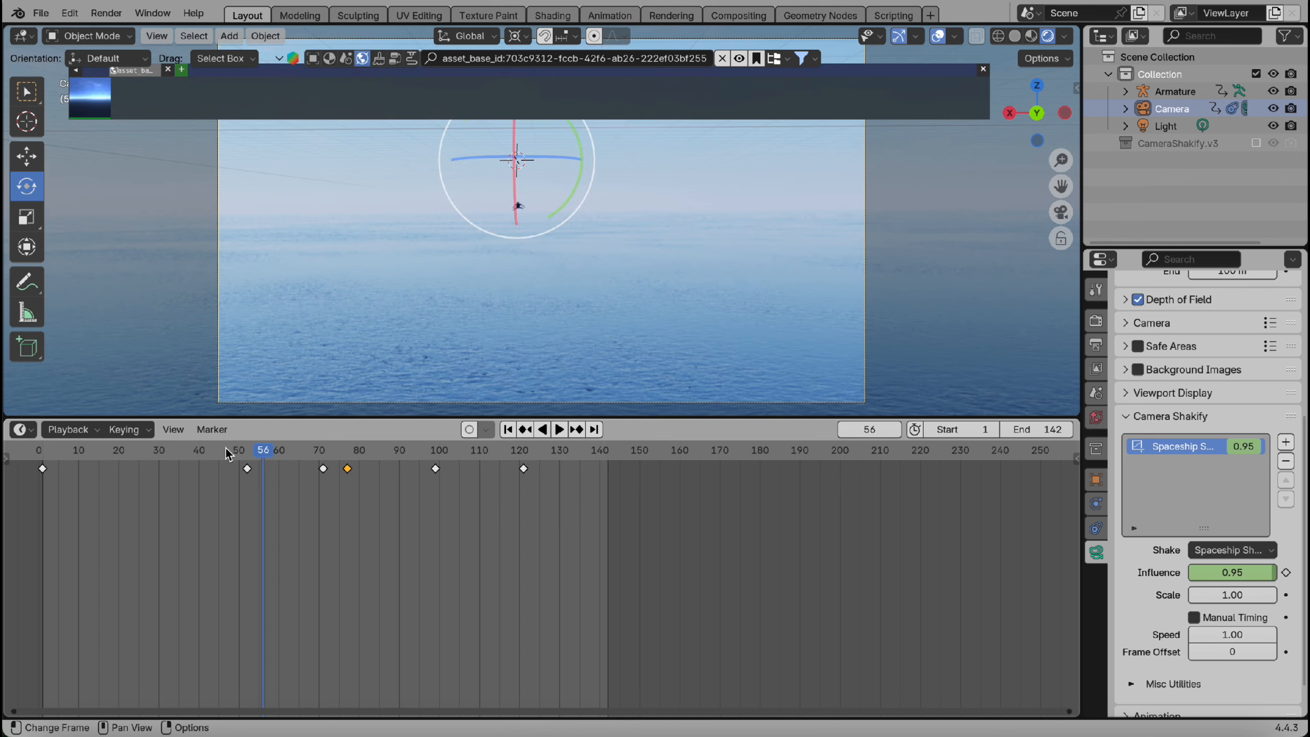
drag(262, 454, 45, 480)
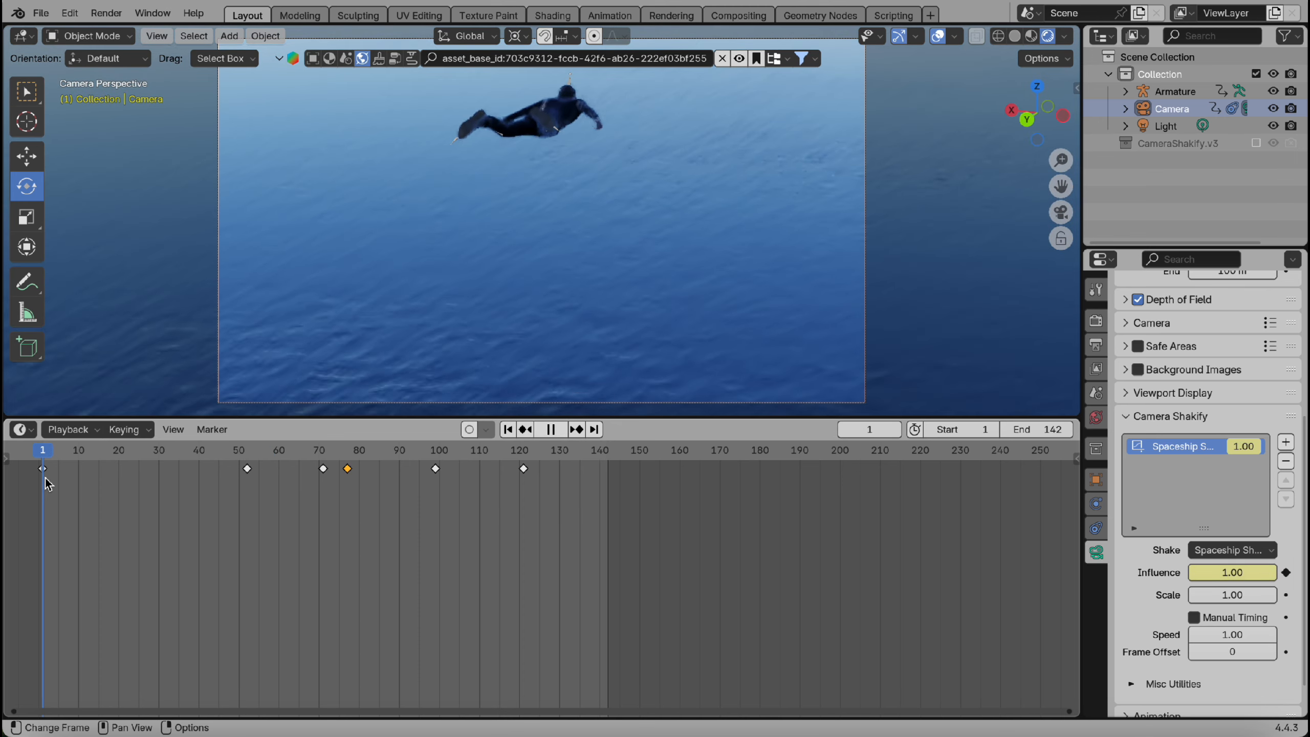
key(space)
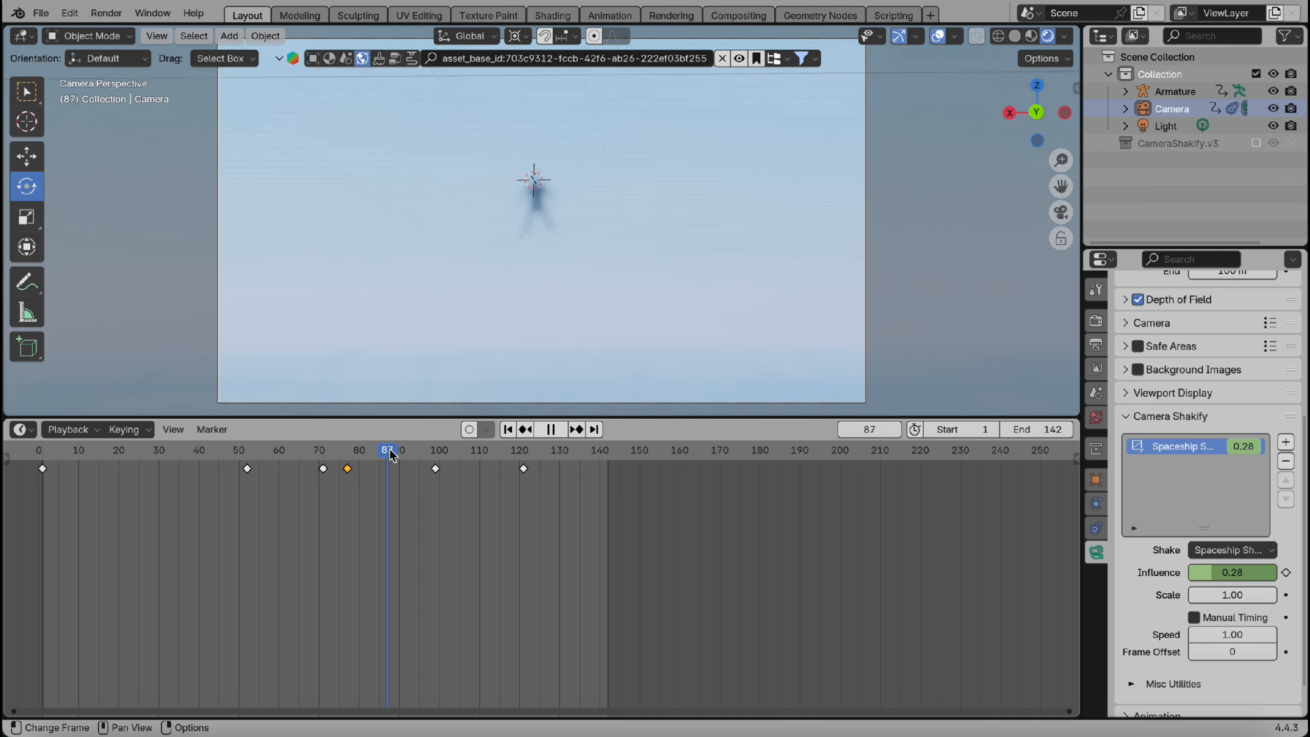
drag(544, 448, 44, 458)
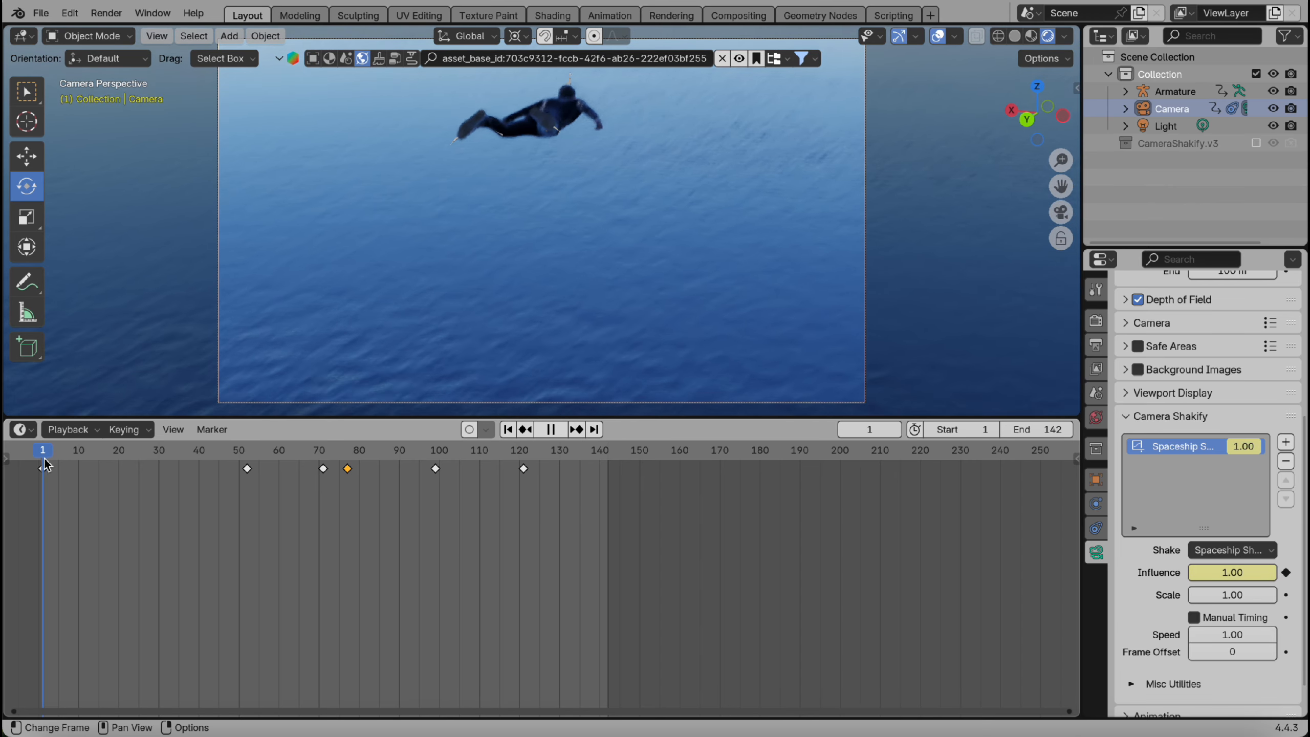
key(space)
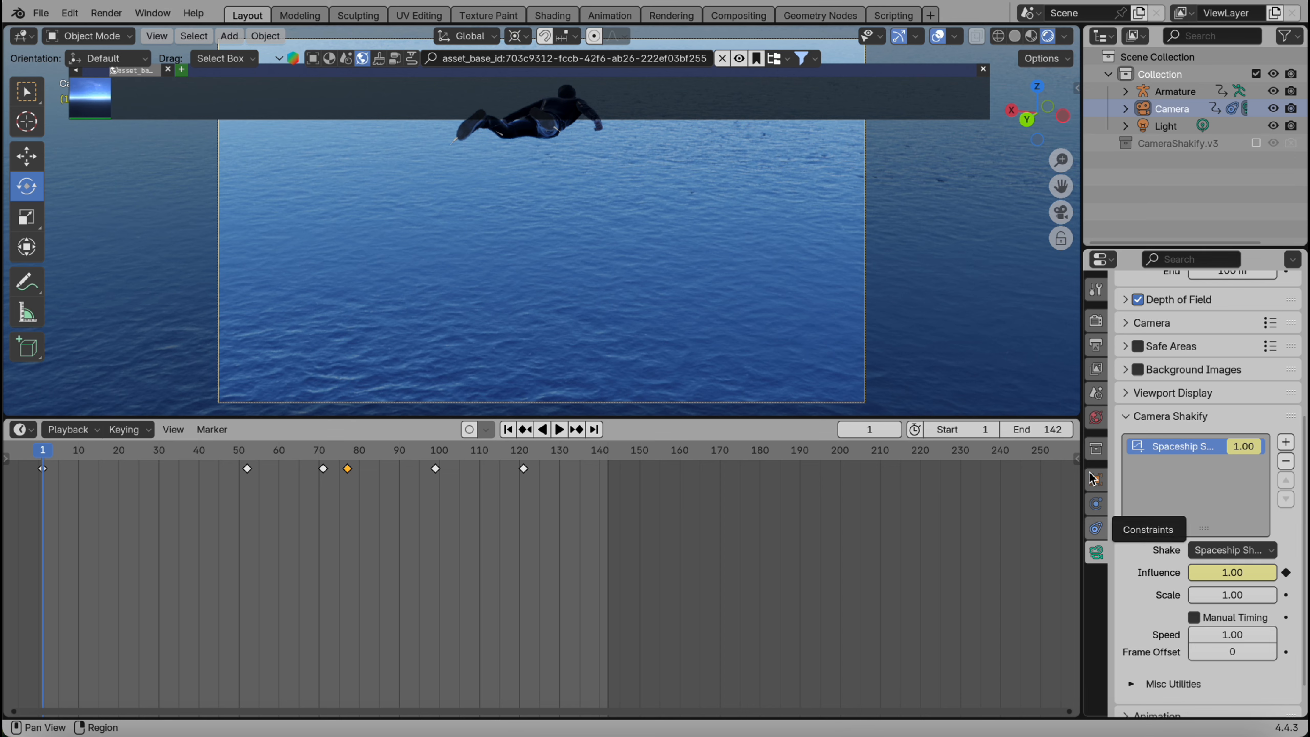
Try the None look in the render color management, check it at frame 45, and set the look to Very High Contrast.
click(1096, 320)
scroll(1226, 568, down, 10)
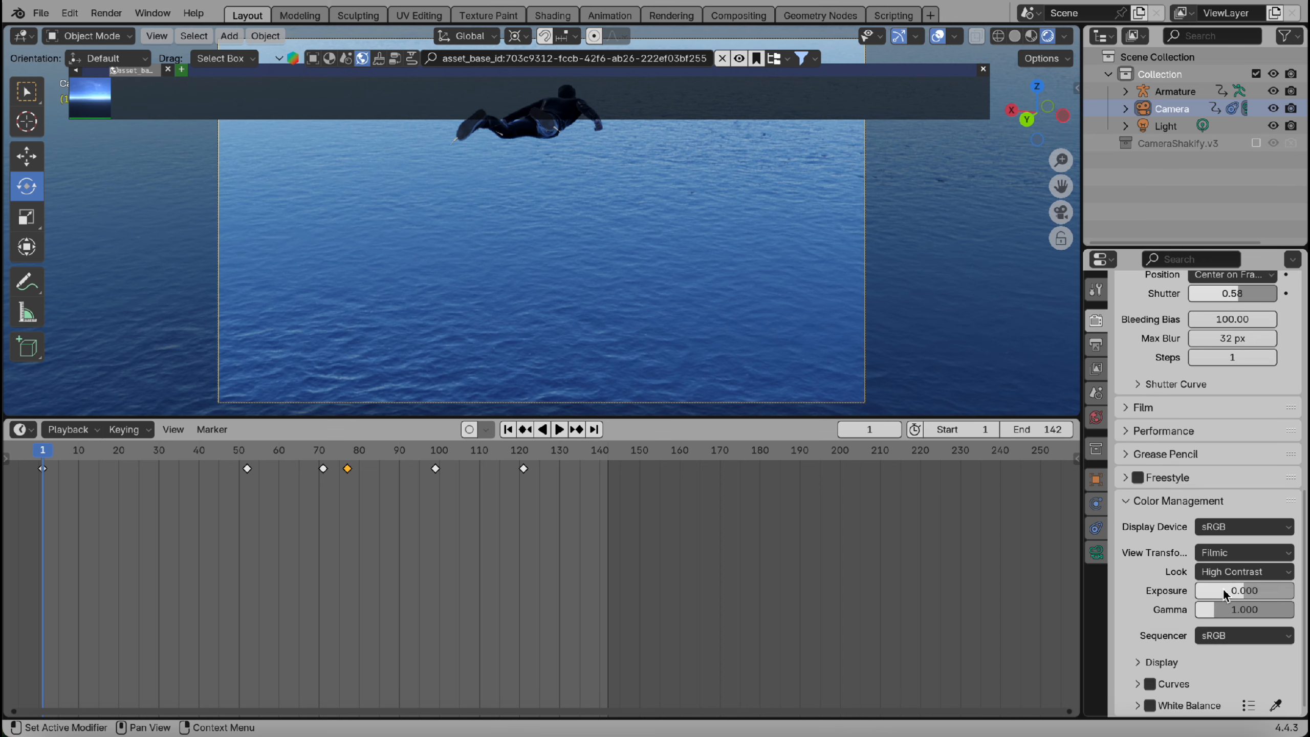
click(1233, 571)
click(1187, 419)
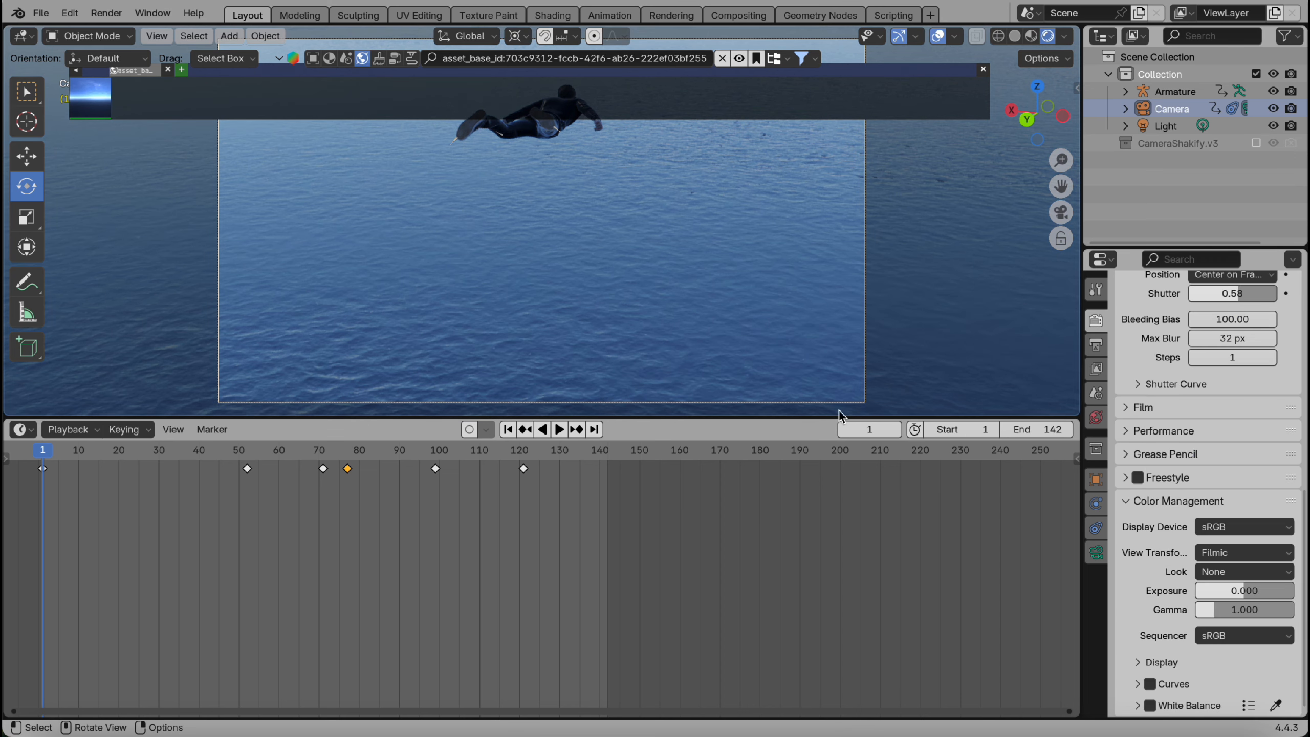
drag(50, 454, 220, 468)
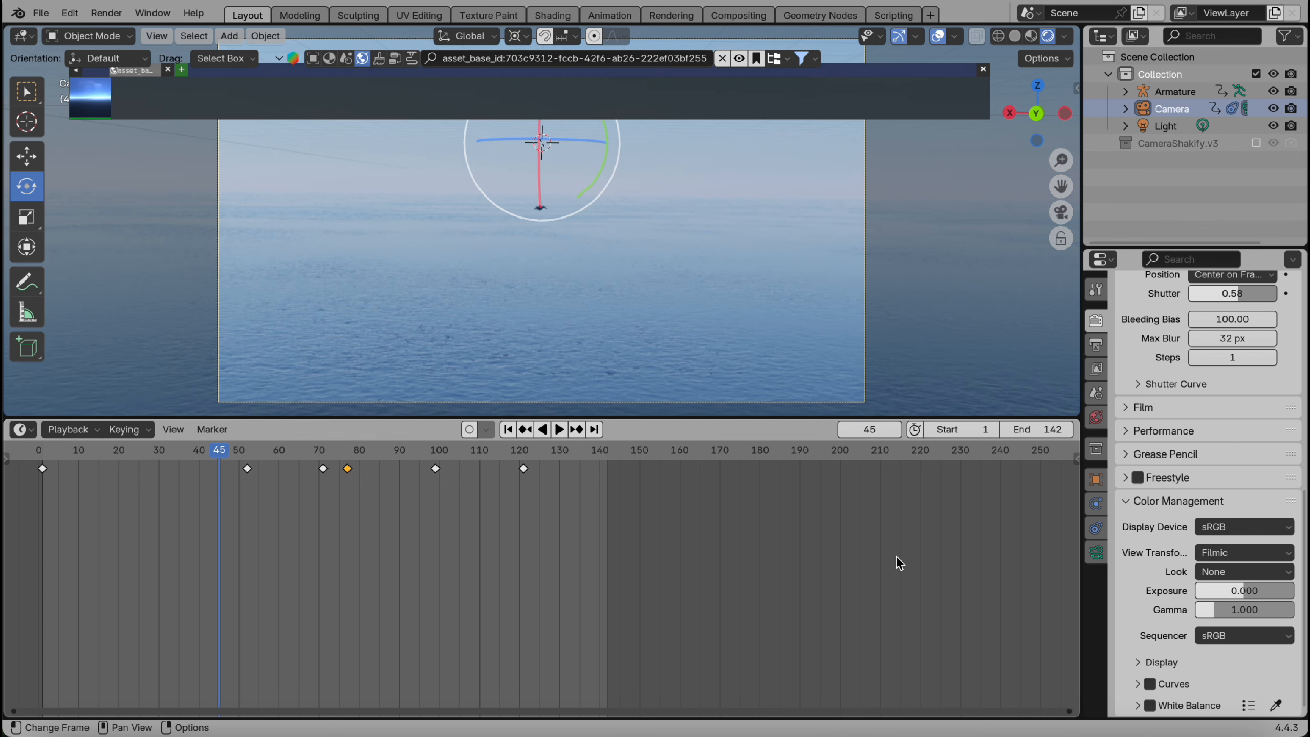
click(1211, 571)
click(1184, 440)
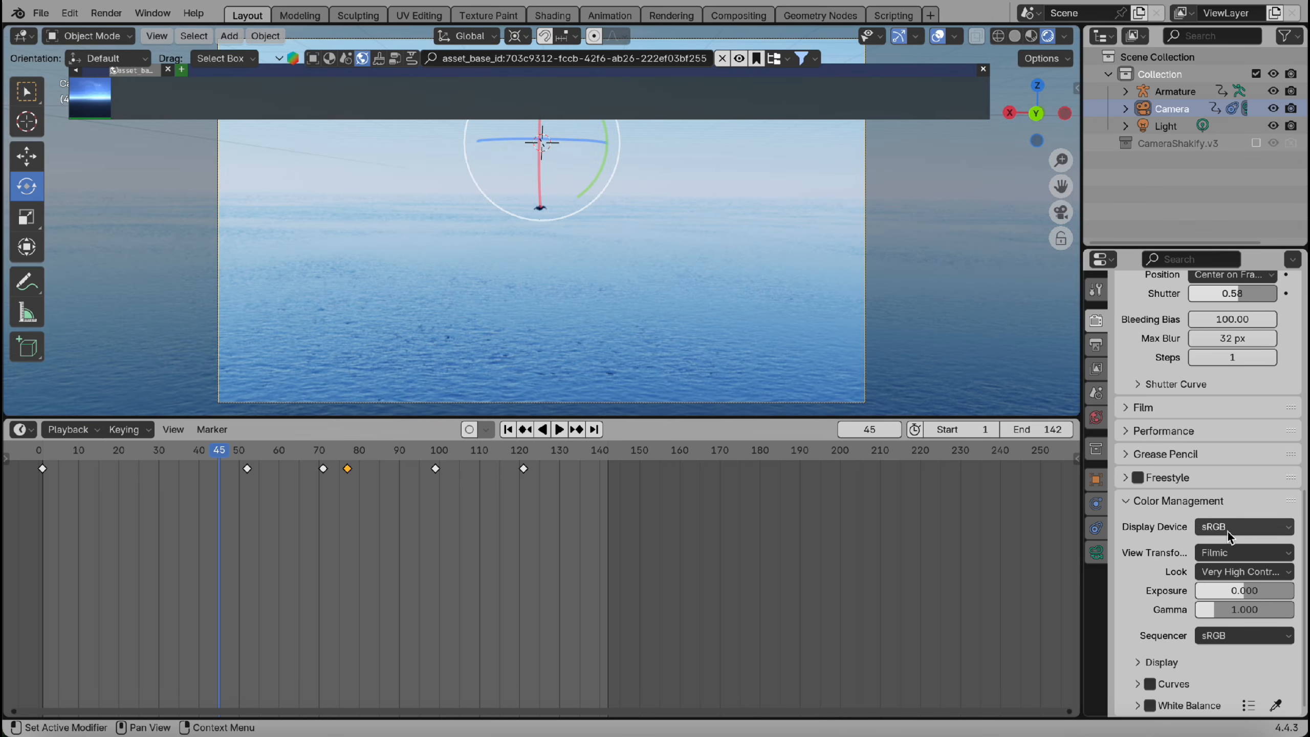